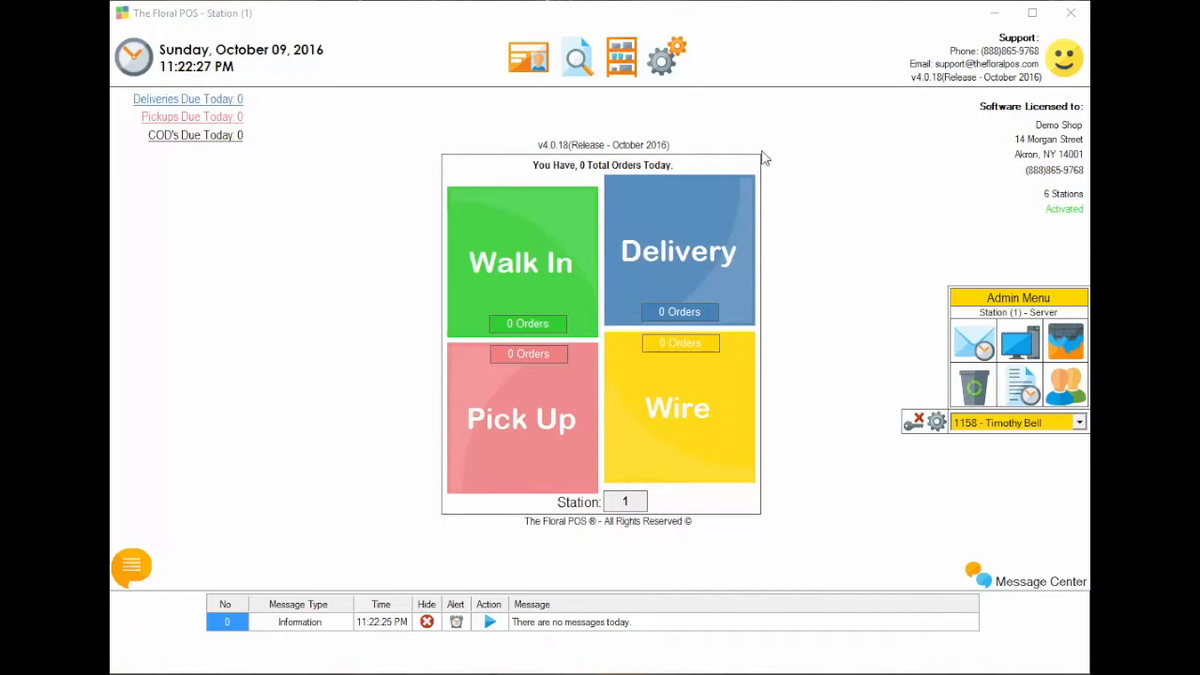
# Open the Employee Permissions Manager and display its Main permissions with the admin password setup
pyautogui.click(668, 63)
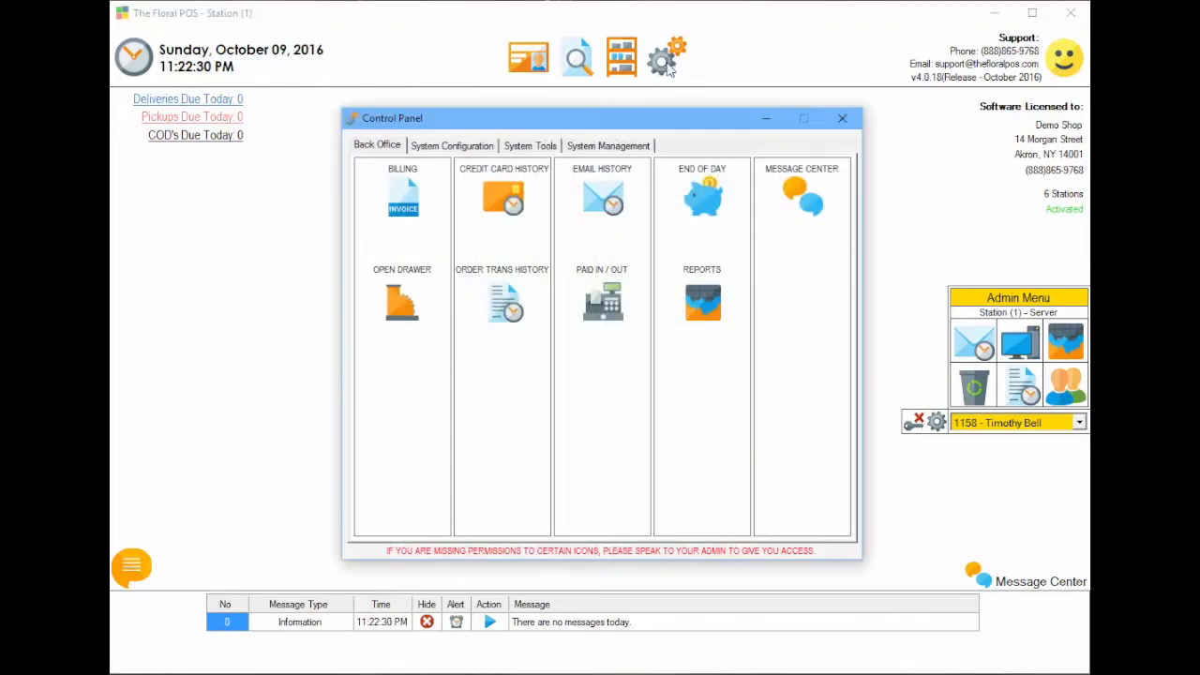
pyautogui.click(608, 146)
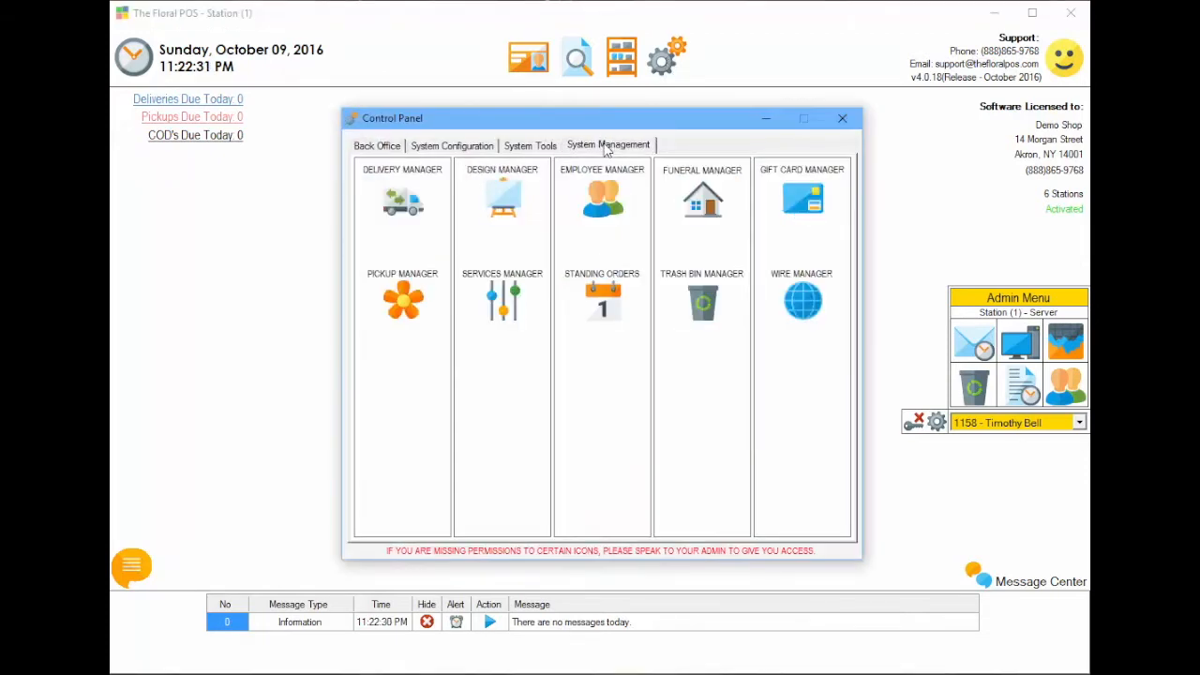
pyautogui.click(605, 197)
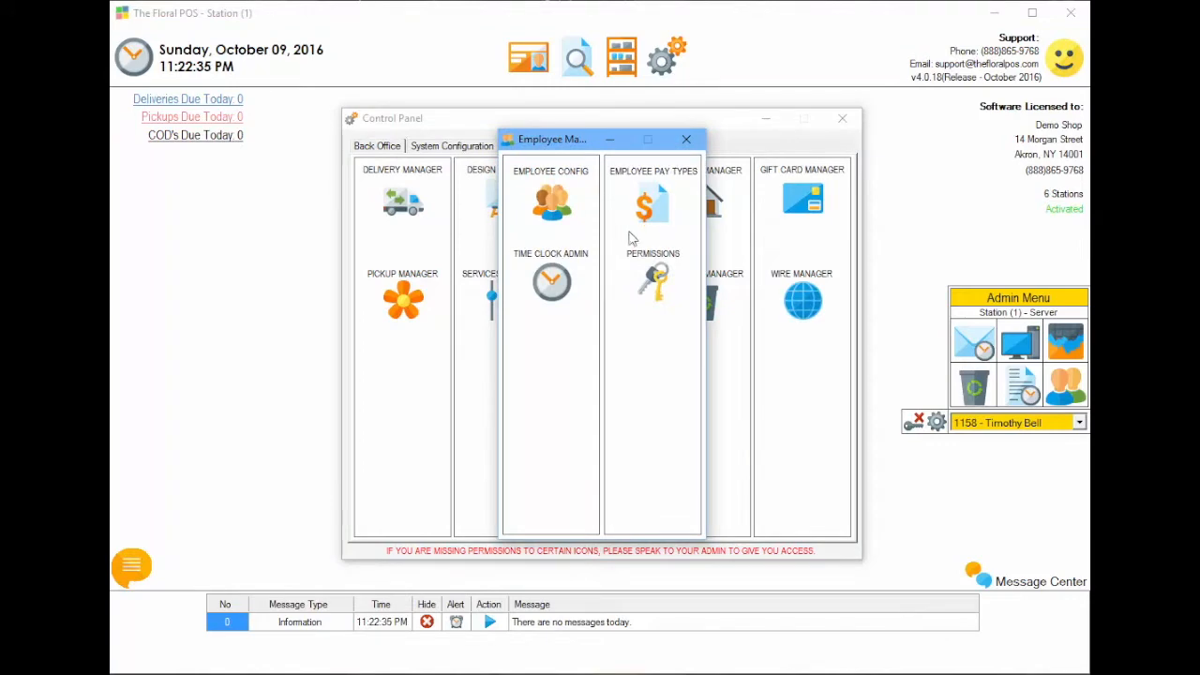
pyautogui.click(657, 281)
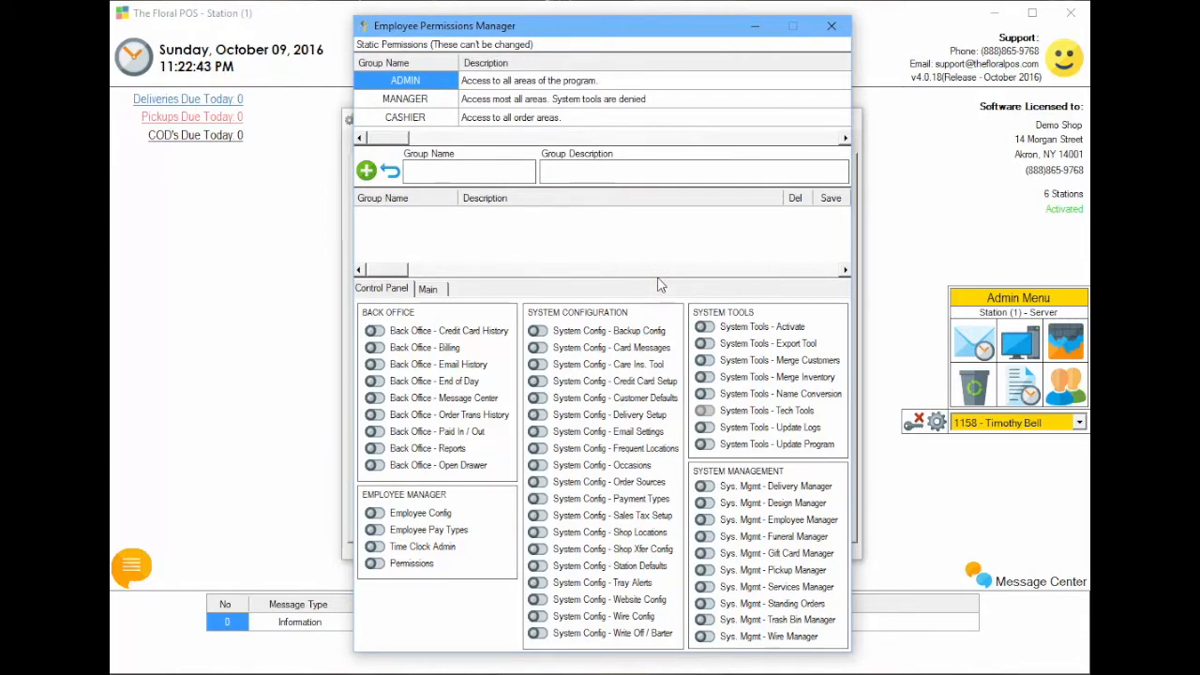
pyautogui.click(830, 25)
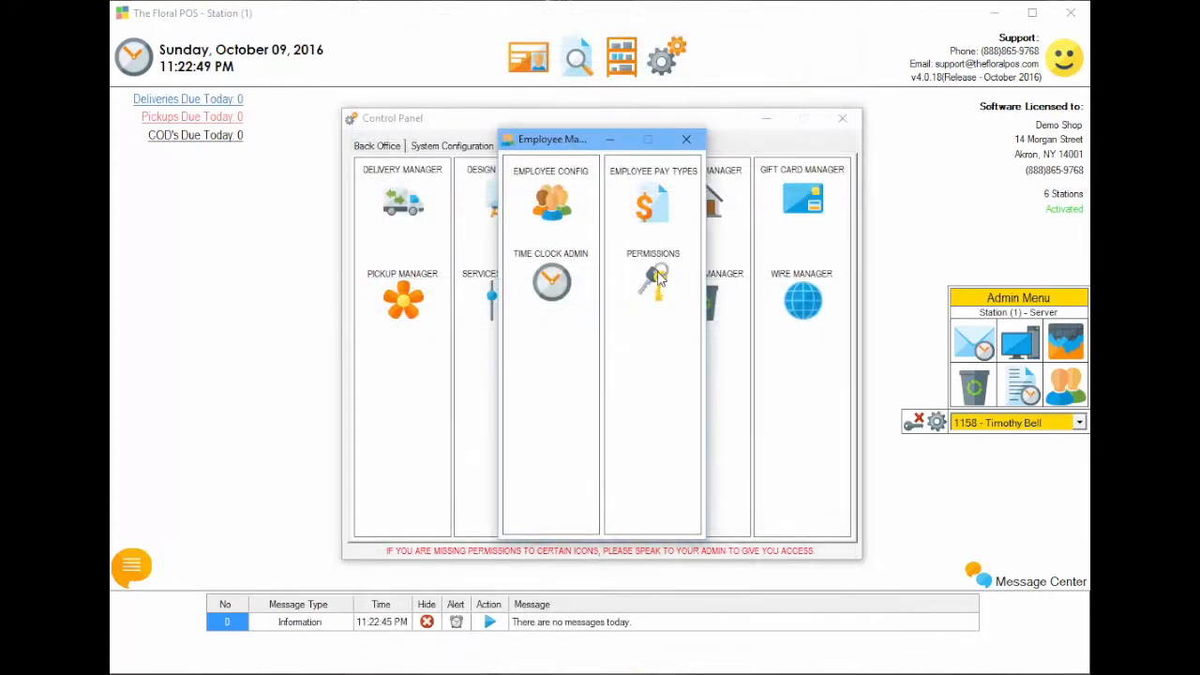
pyautogui.click(654, 278)
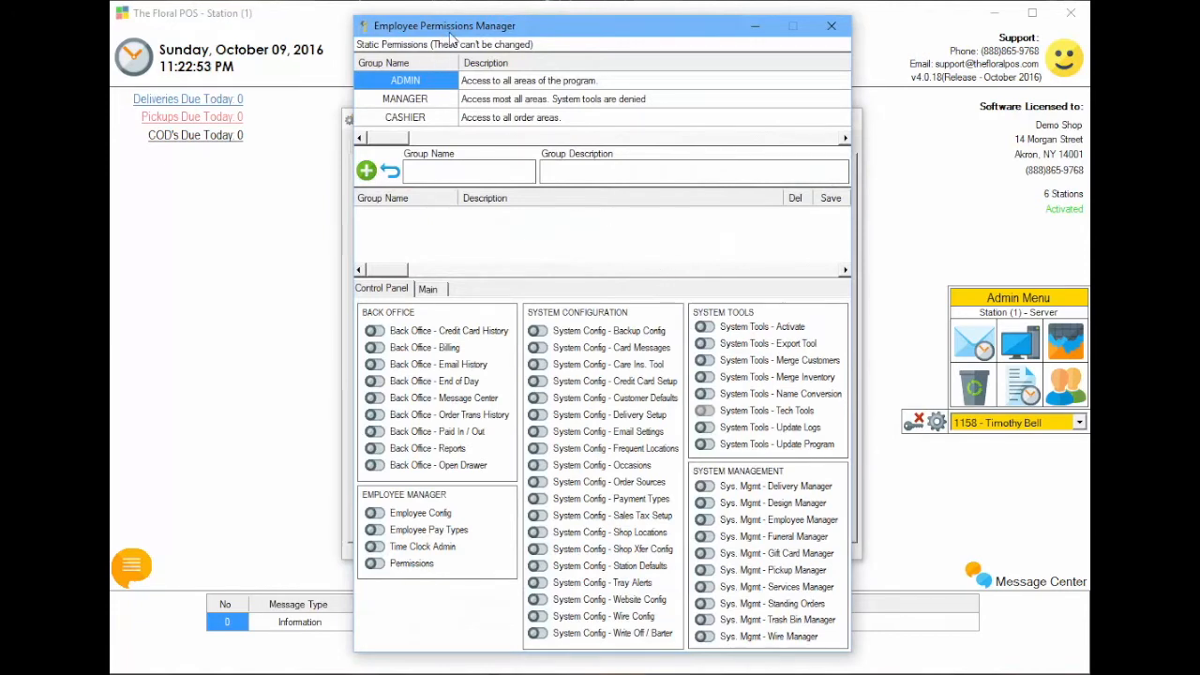
pyautogui.click(428, 291)
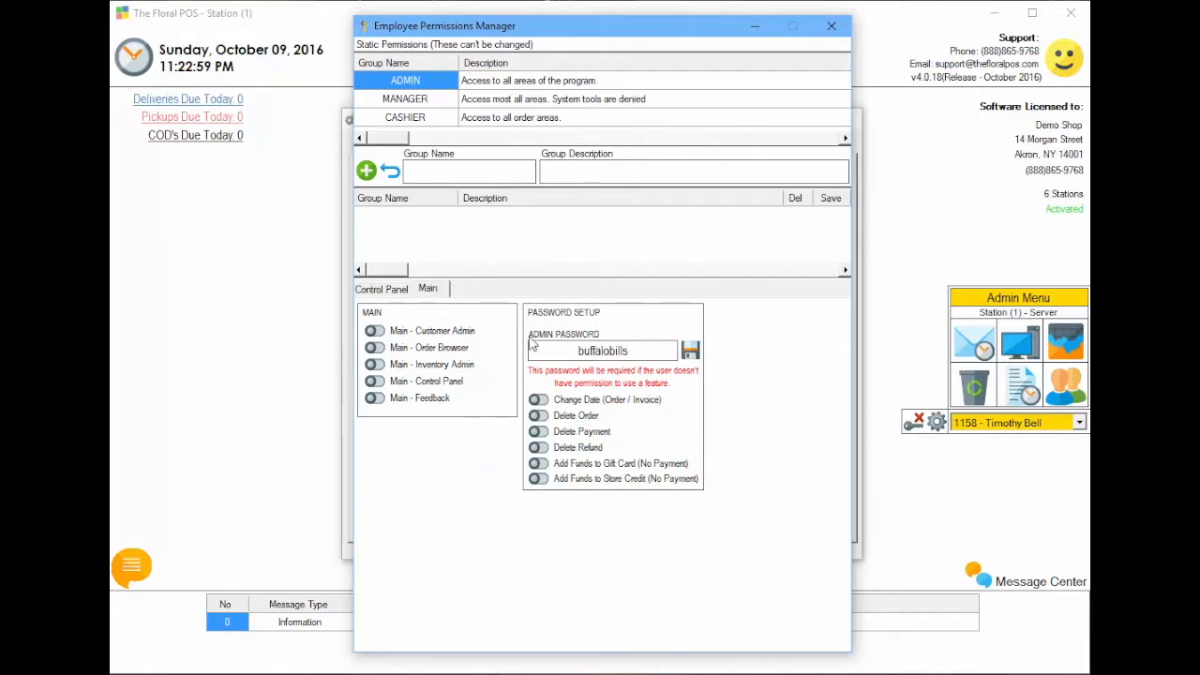
# Examine the admin password field in the password setup, along with the features that it protects
pyautogui.doubleClick(630, 350)
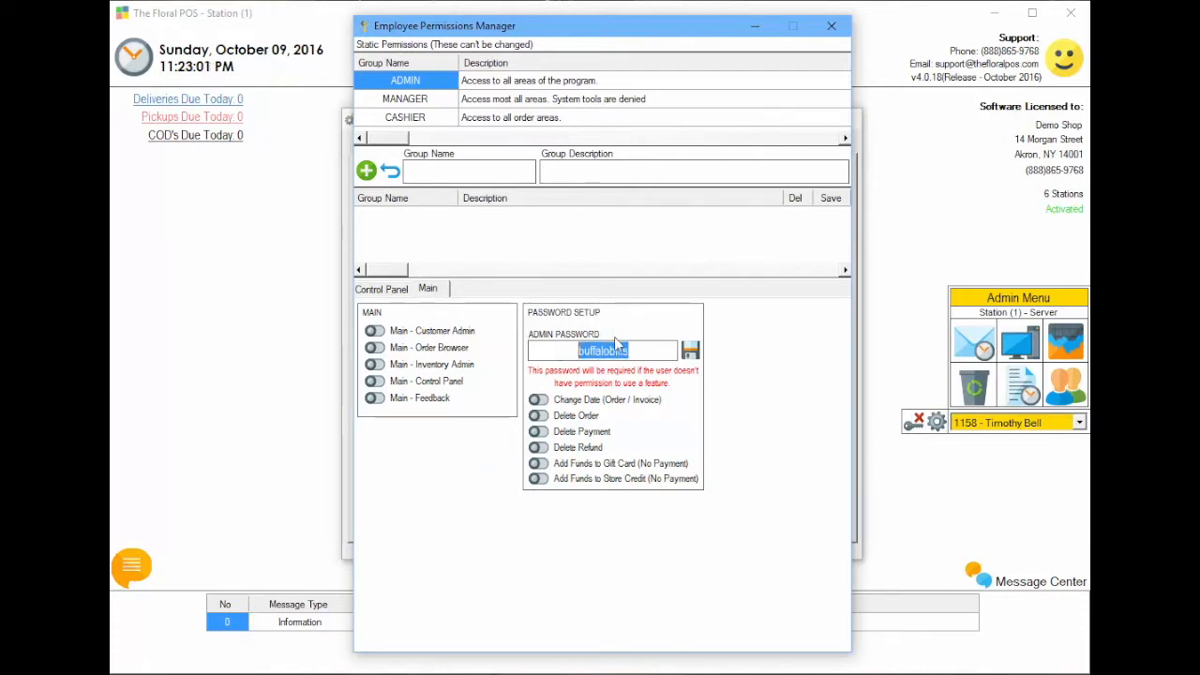
pyautogui.click(630, 350)
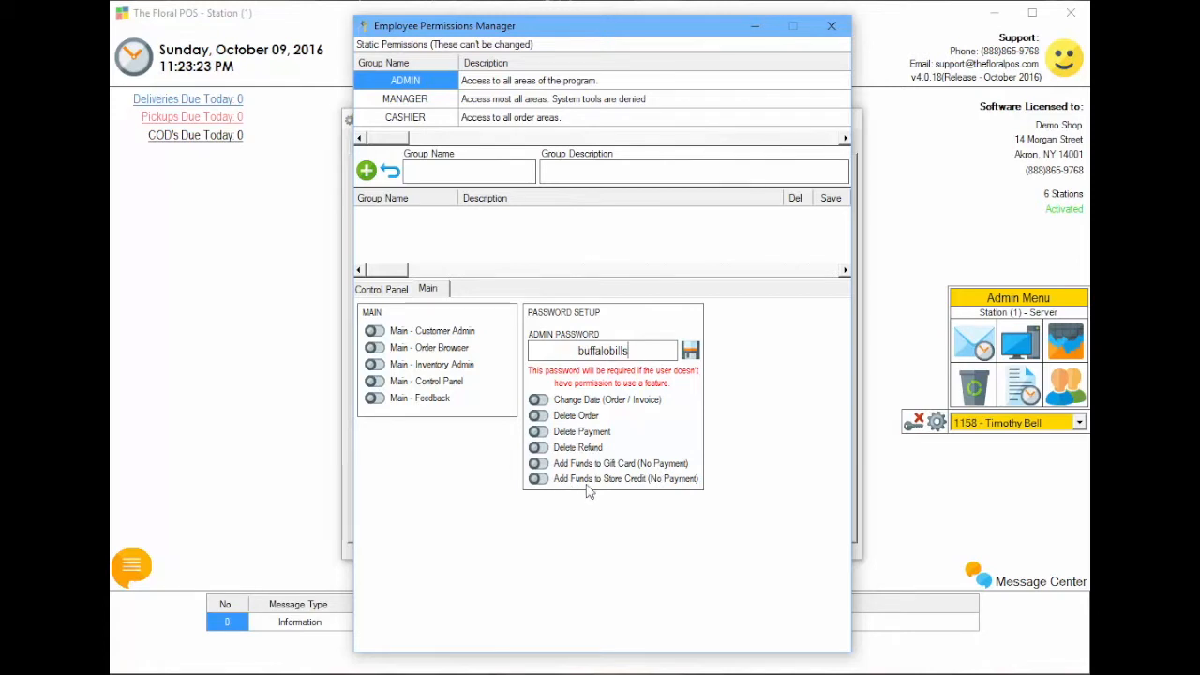
pyautogui.doubleClick(642, 351)
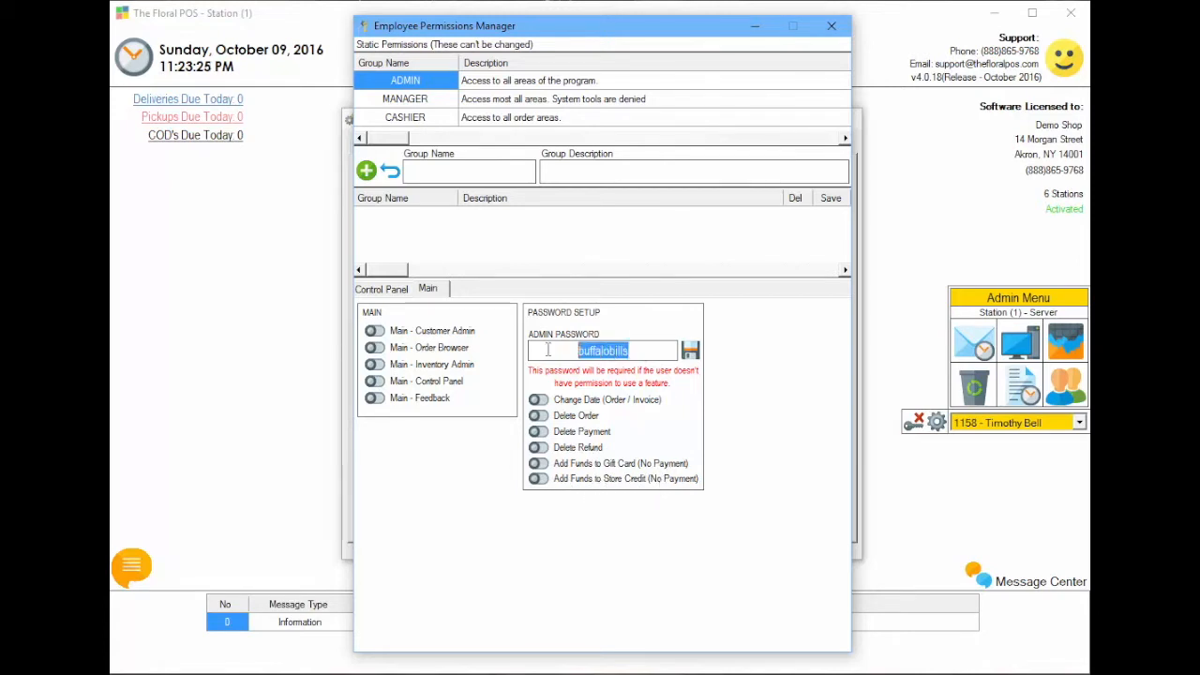
pyautogui.click(648, 351)
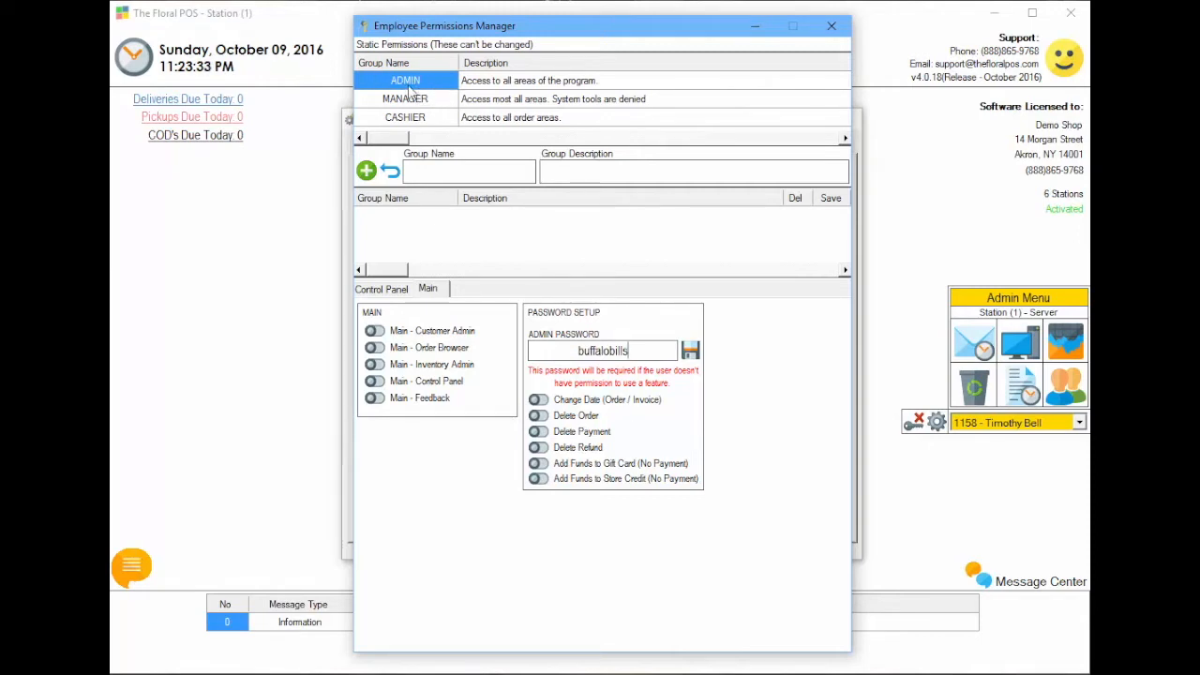
# Compare the Main and password-protected permissions of the ADMIN and CASHIER groups, and close the permissions and employee managers
pyautogui.click(428, 84)
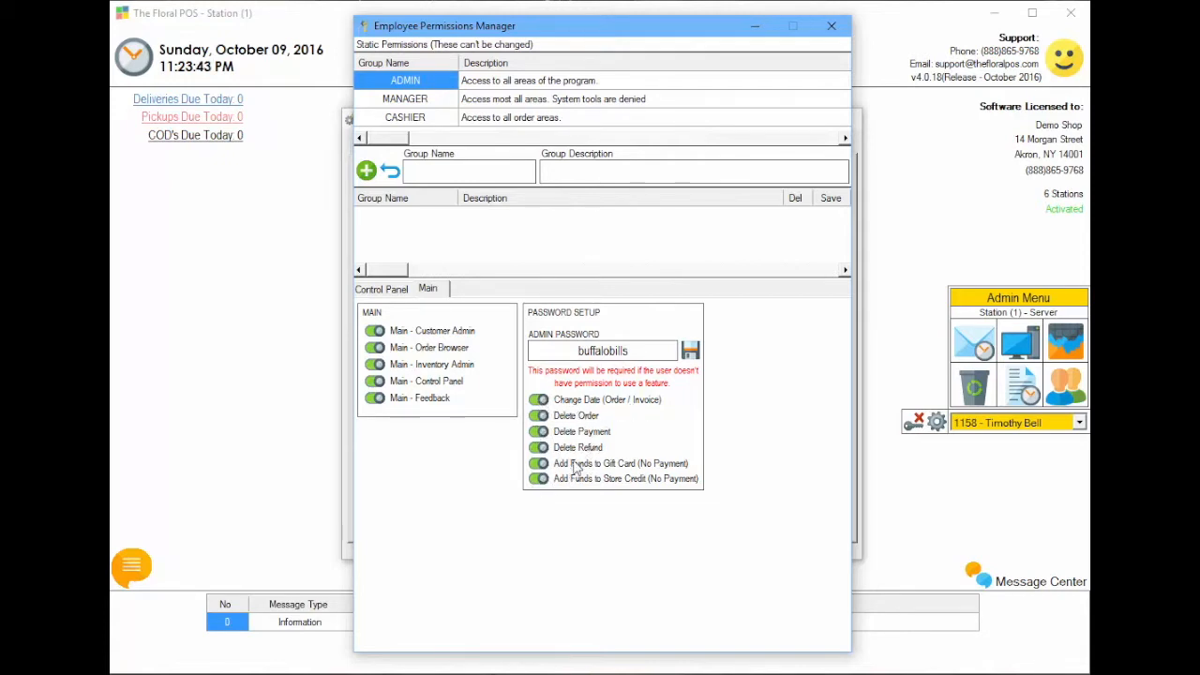
pyautogui.click(413, 122)
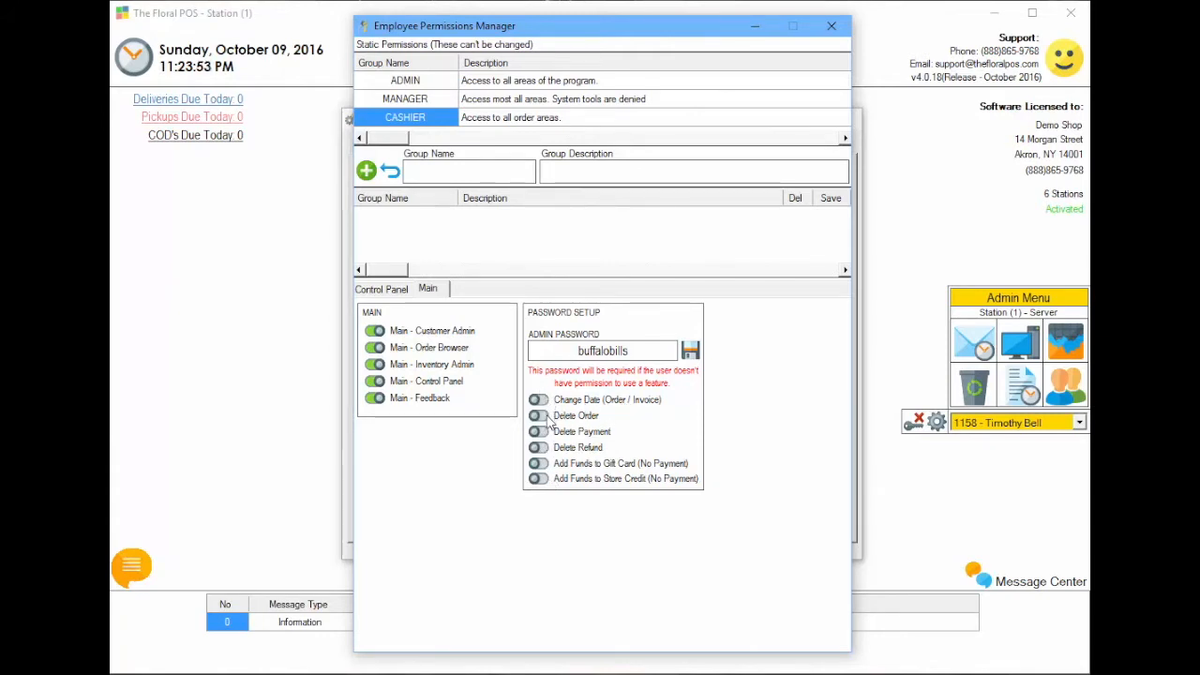
pyautogui.moveTo(635, 350); pyautogui.dragTo(548, 361)
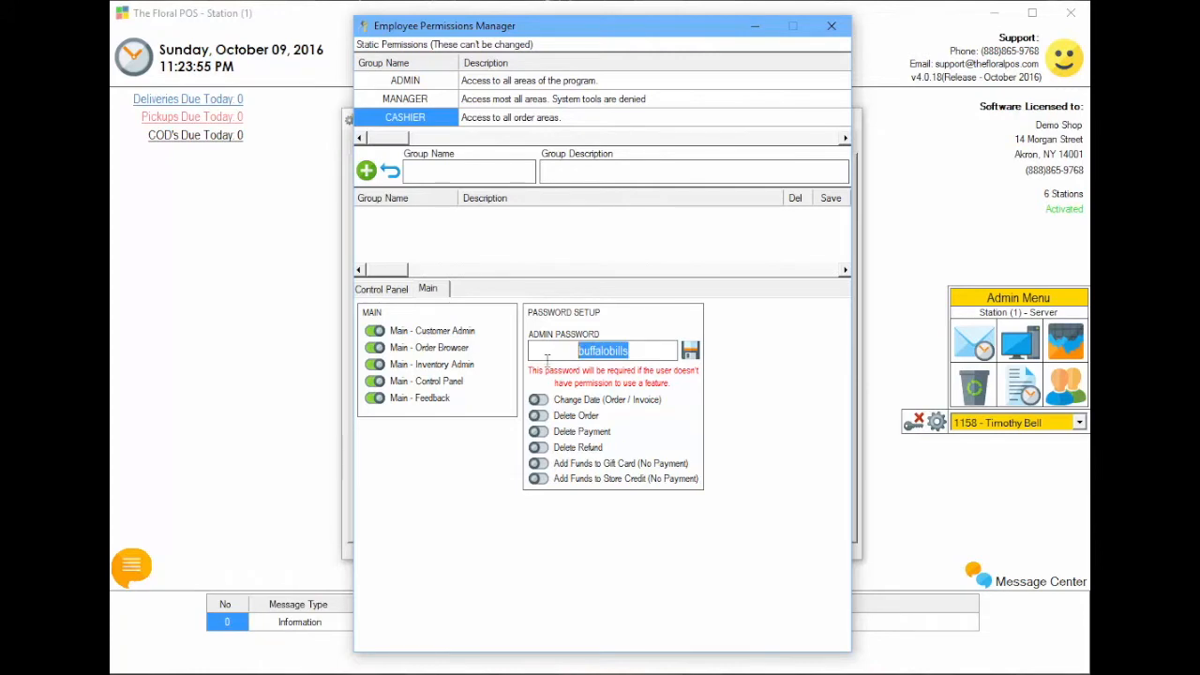
pyautogui.click(831, 27)
pyautogui.click(688, 141)
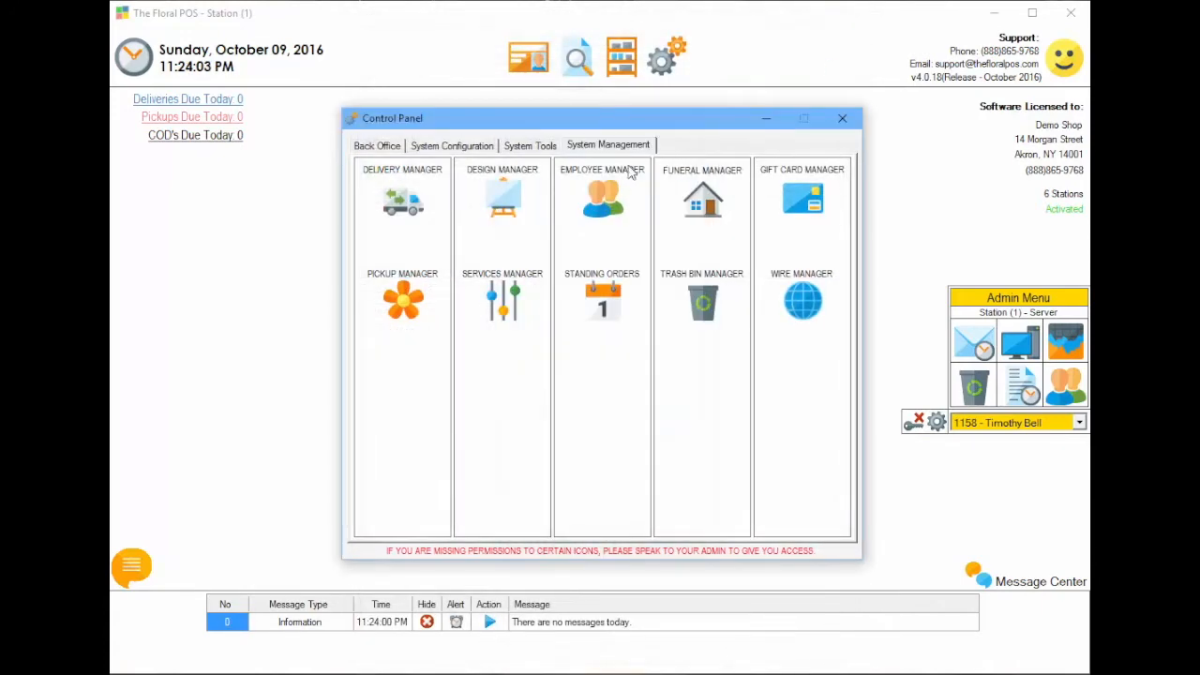
# Check the permission levels assigned to the Owner / Developer and IT Support employees in Employee Config, and return to the main screen
pyautogui.click(605, 197)
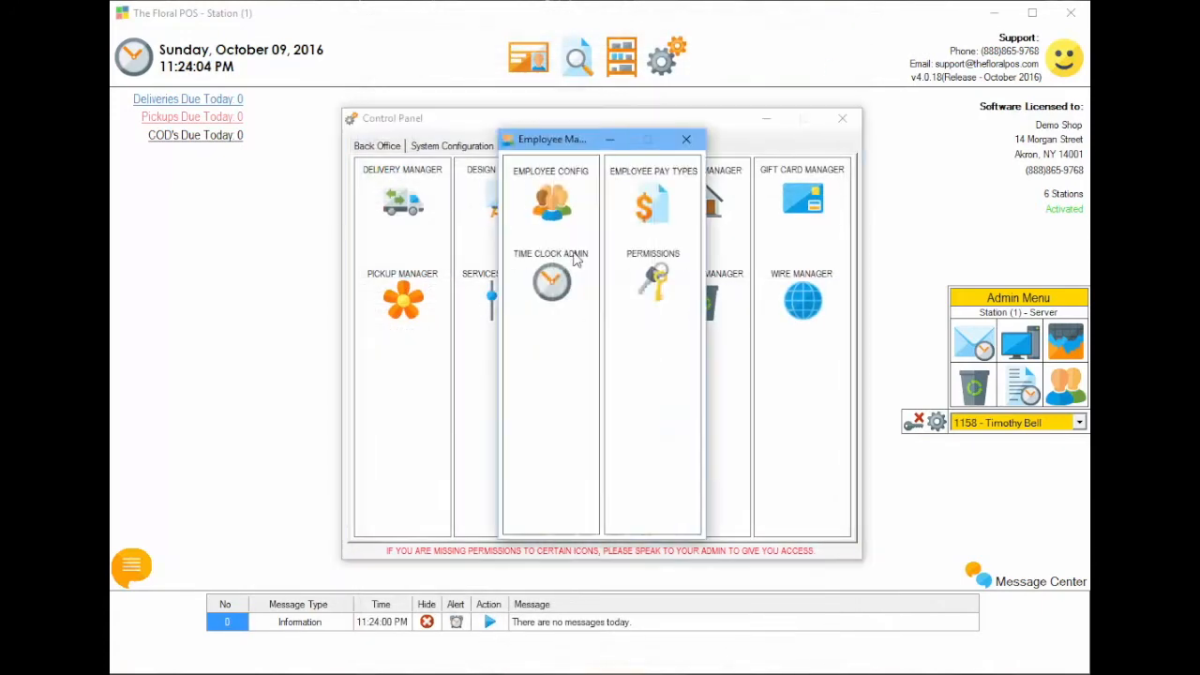
pyautogui.click(553, 205)
pyautogui.click(511, 559)
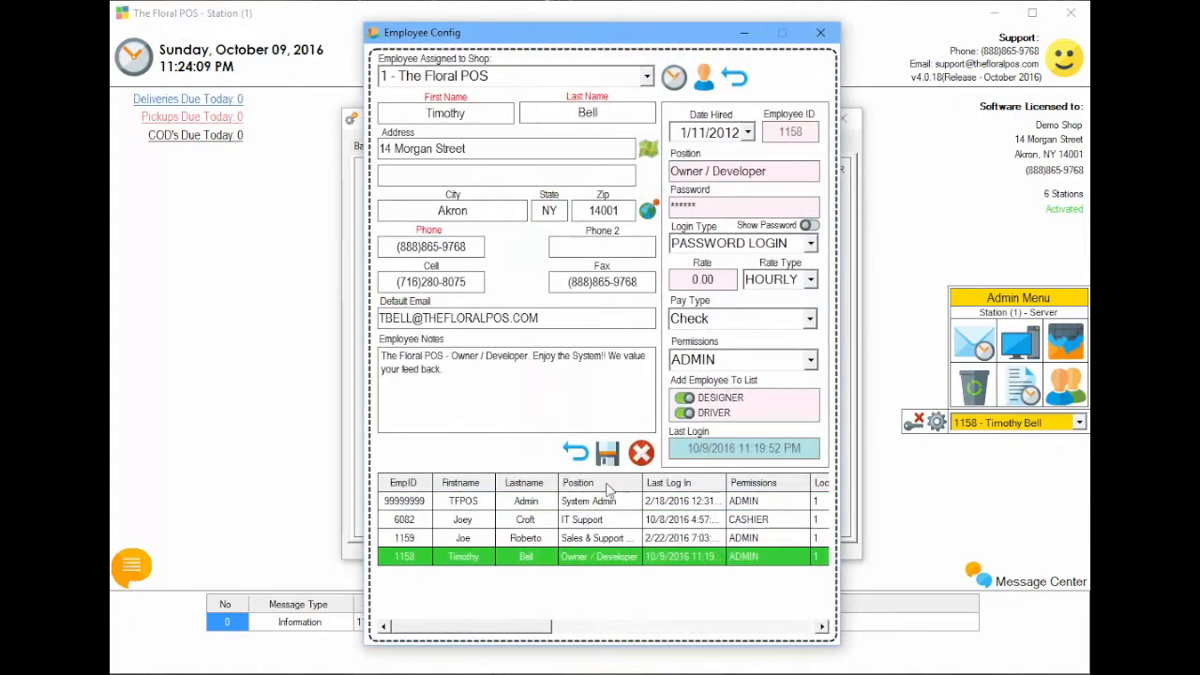
pyautogui.click(488, 528)
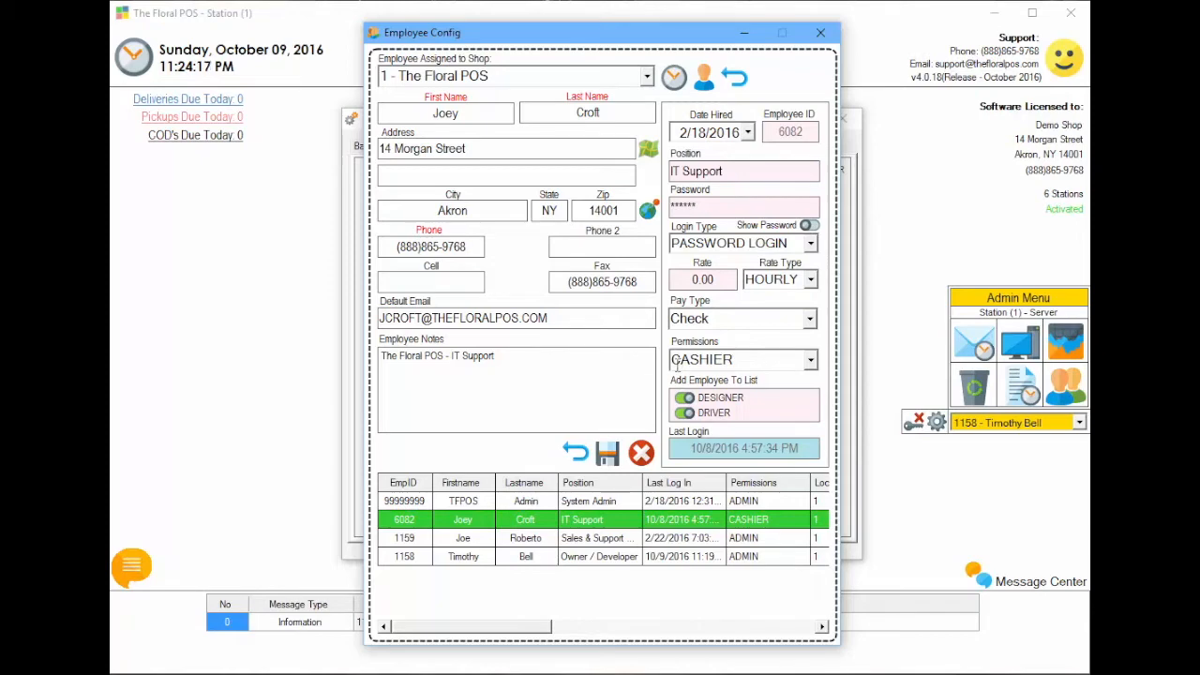
pyautogui.click(543, 559)
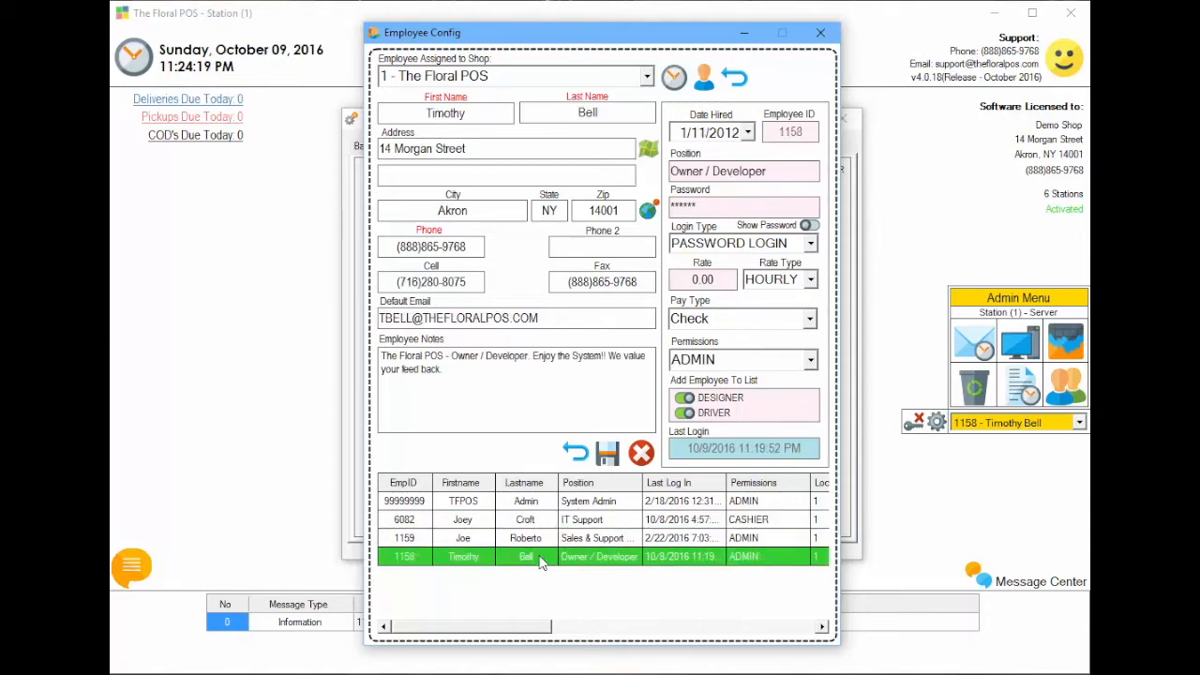
pyautogui.click(821, 33)
pyautogui.click(686, 141)
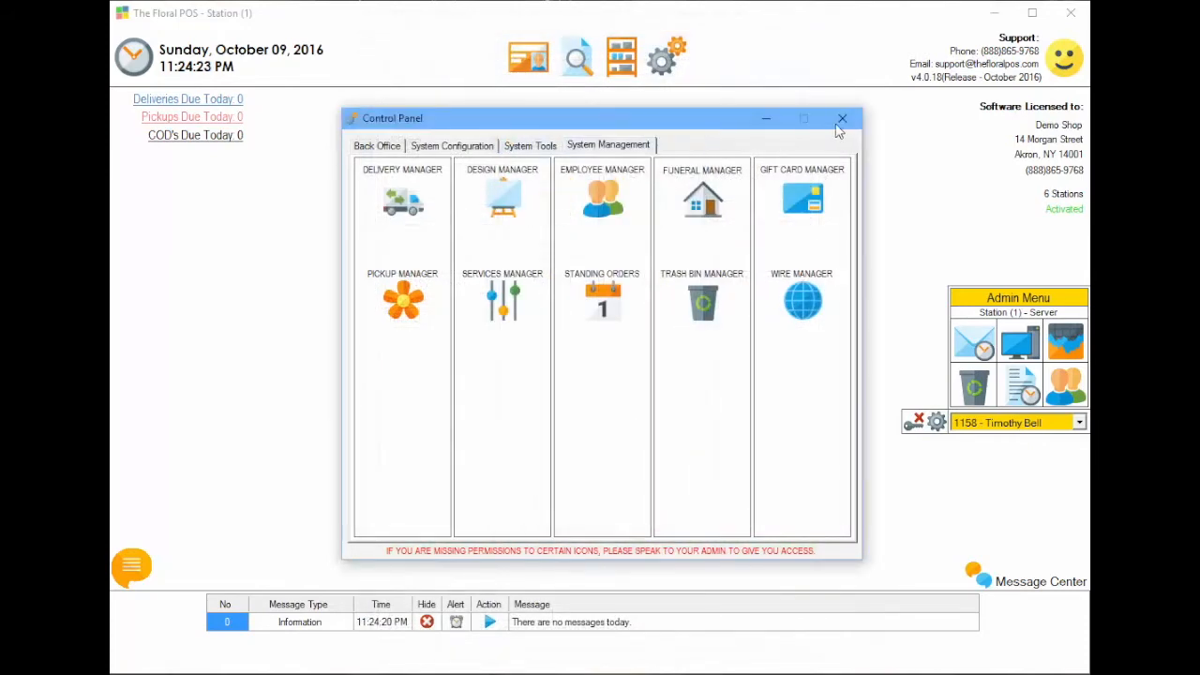
pyautogui.click(841, 119)
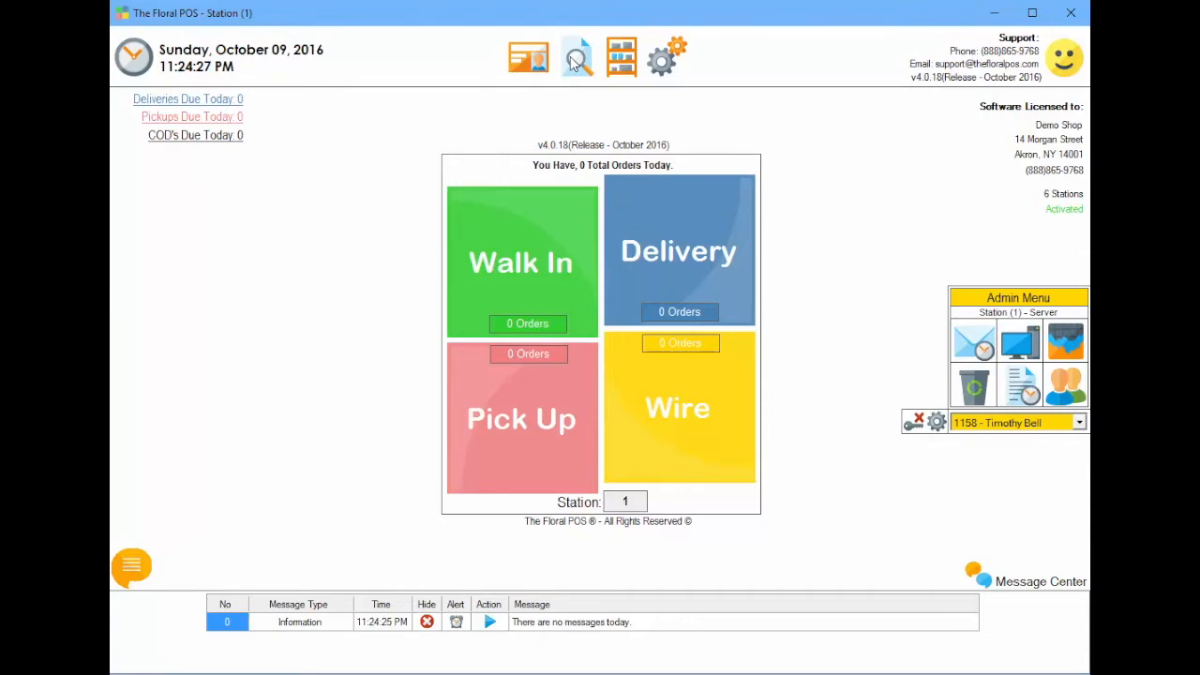
# Open the saved Mylar Balloons delivery order as the admin user, start deleting it, cancel the deletion, and close the order and Order Browser
pyautogui.click(575, 60)
pyautogui.click(300, 171)
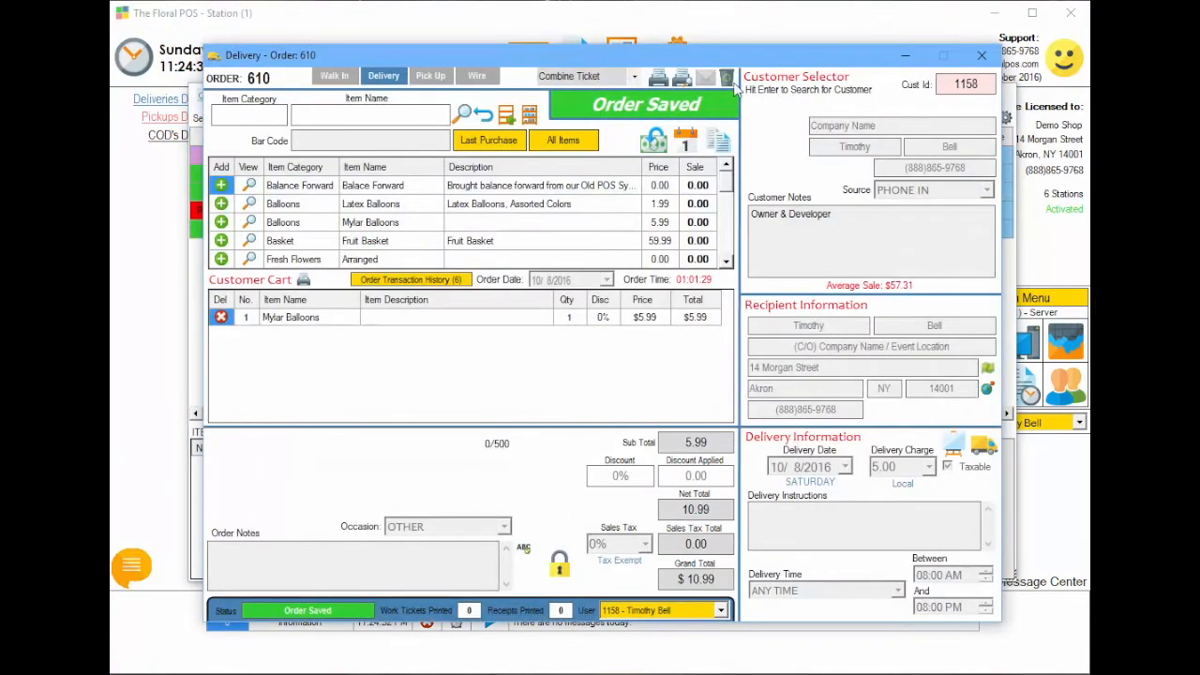
pyautogui.click(727, 80)
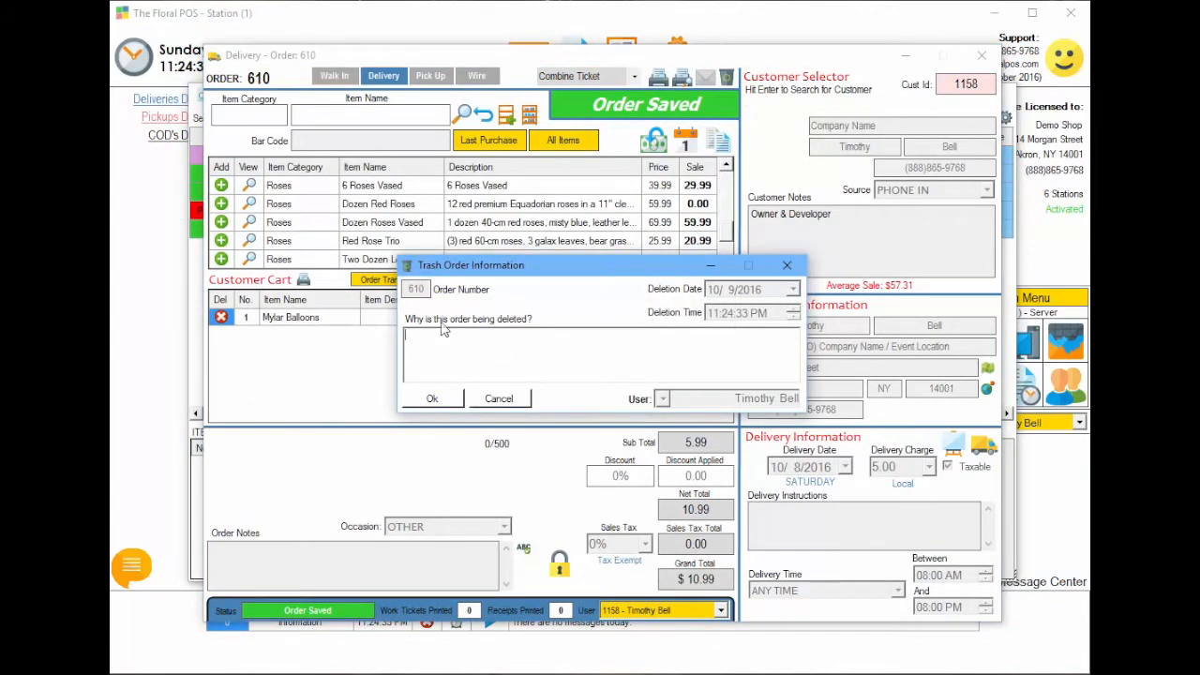
pyautogui.moveTo(491, 270)
pyautogui.mouseDown()
pyautogui.moveTo(545, 272)
pyautogui.moveTo(499, 262)
pyautogui.mouseUp()
pyautogui.click(795, 258)
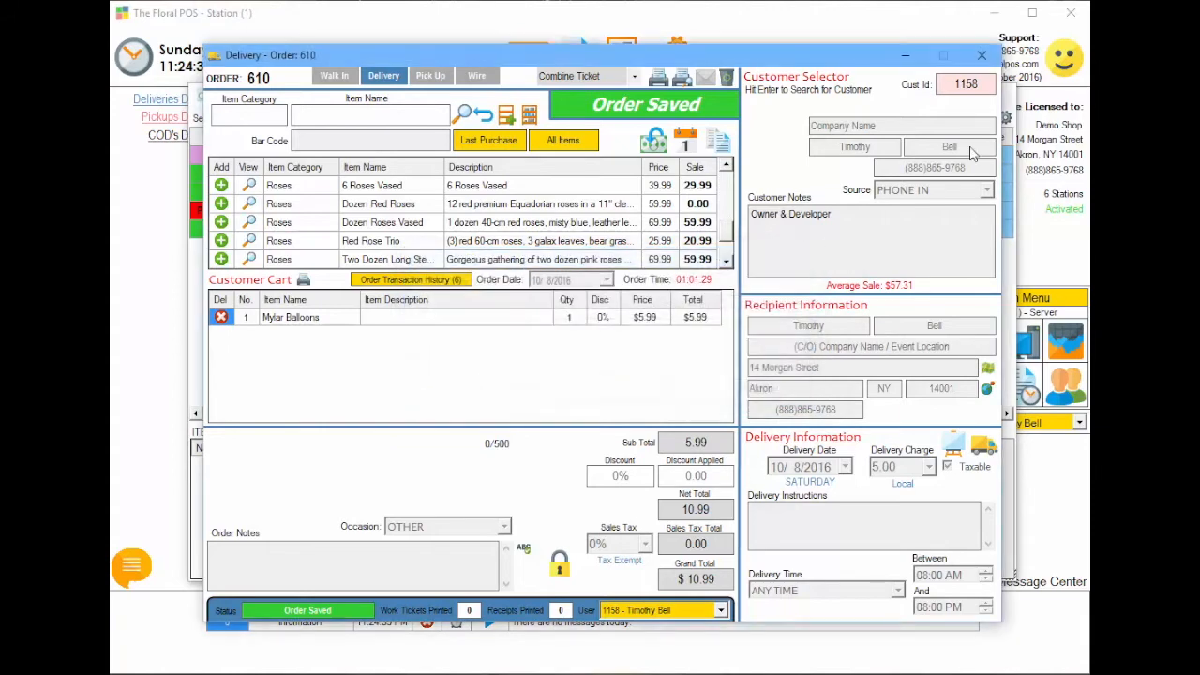
pyautogui.click(982, 55)
pyautogui.click(1042, 84)
# Switch the active user to the IT Support employee with CASHIER permissions, entering that employee's password
pyautogui.click(1081, 423)
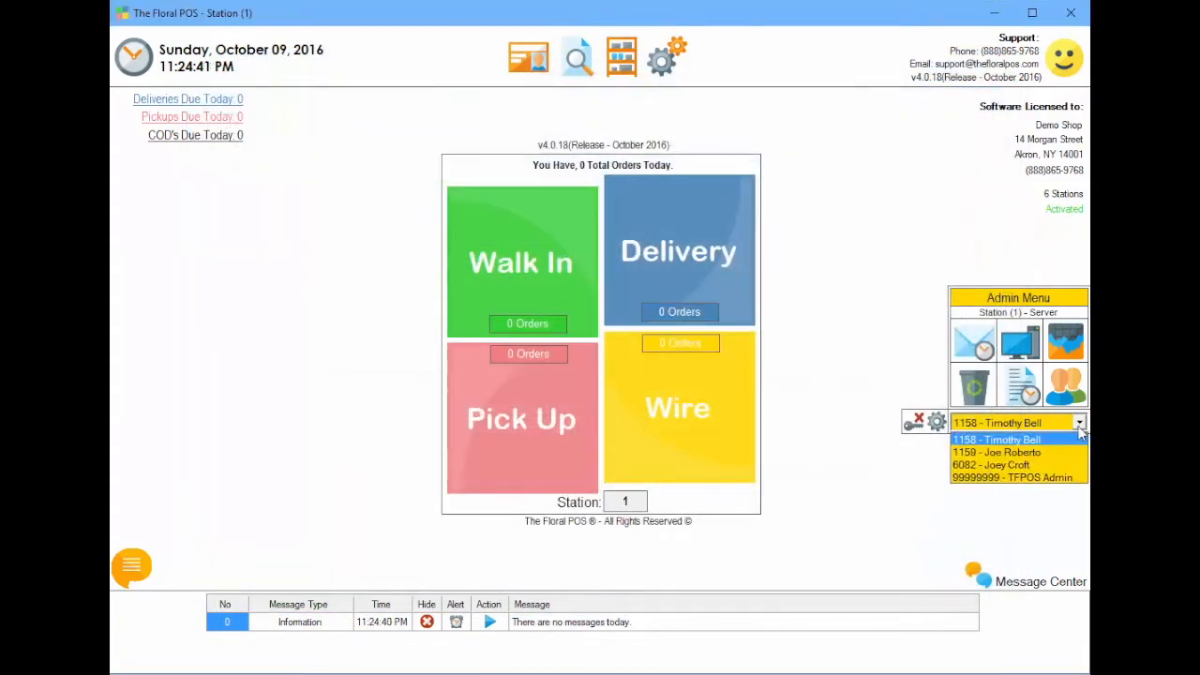
pyautogui.click(1019, 460)
pyautogui.write('******')
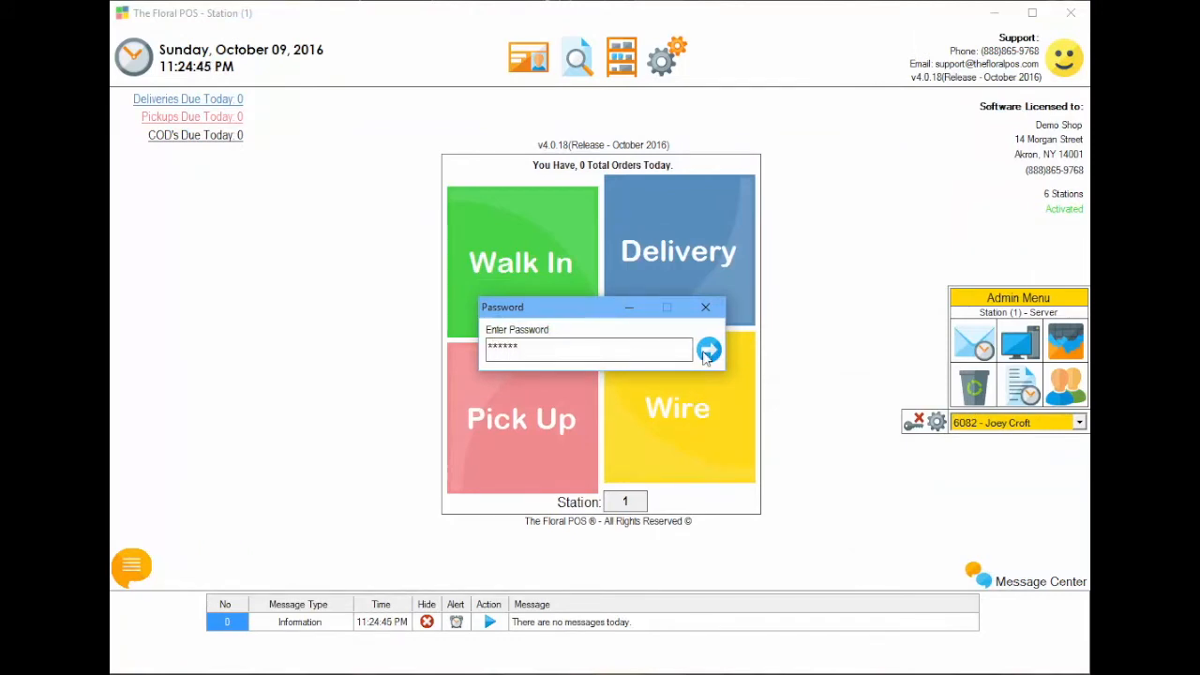
pyautogui.click(708, 352)
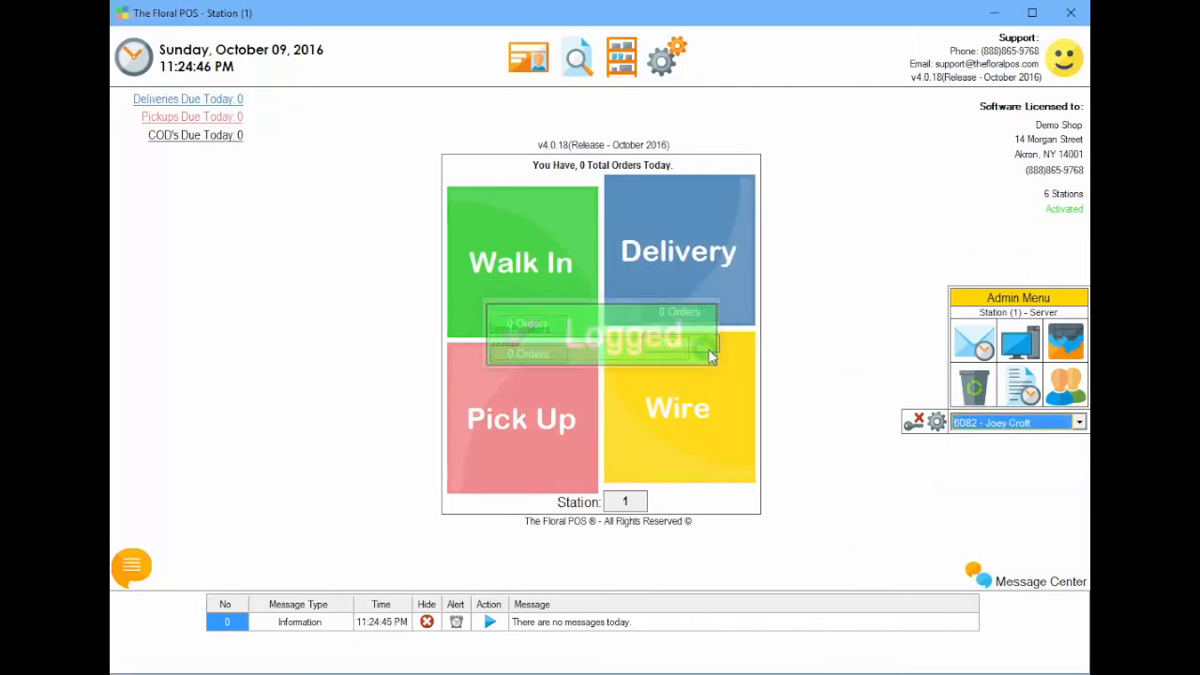
# Reopen the saved Mylar Balloons delivery order as the cashier and try to delete it by entering a password at the prompt
pyautogui.click(579, 62)
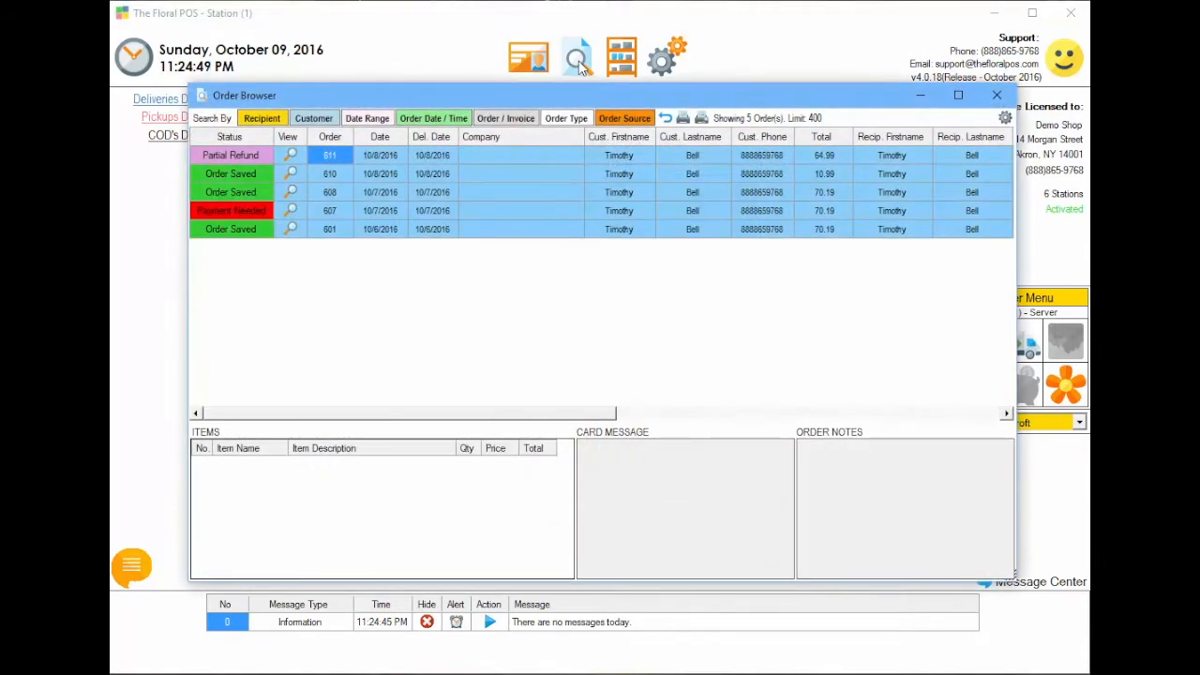
pyautogui.click(298, 173)
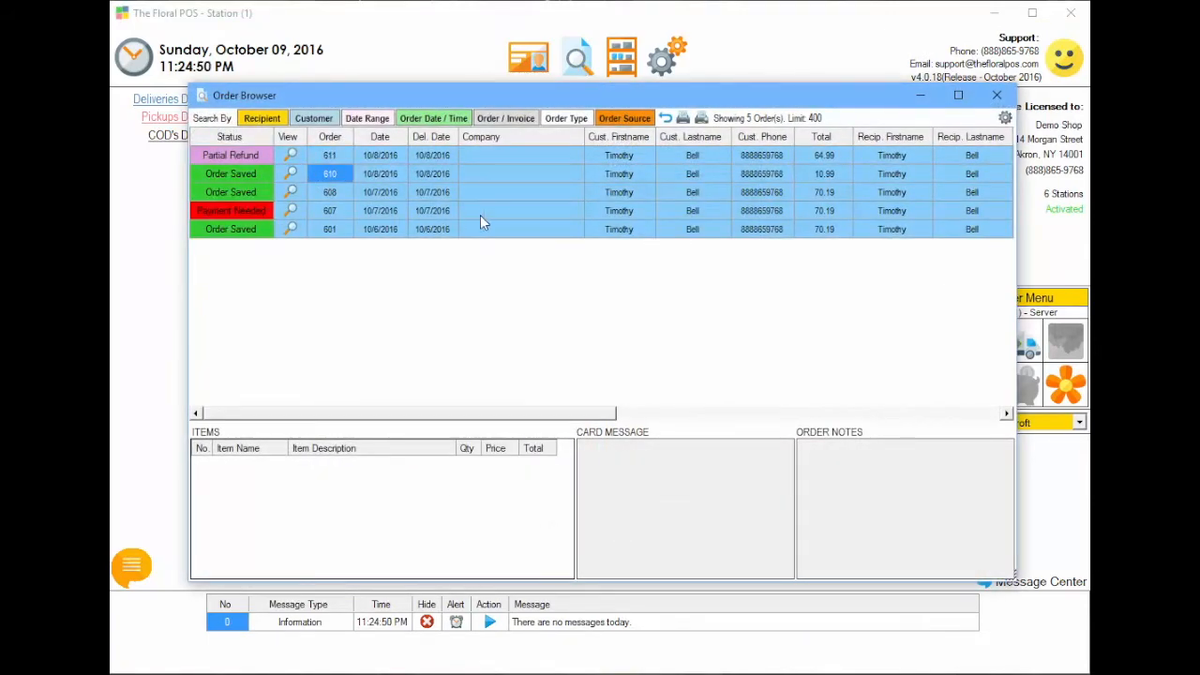
pyautogui.press('Return')
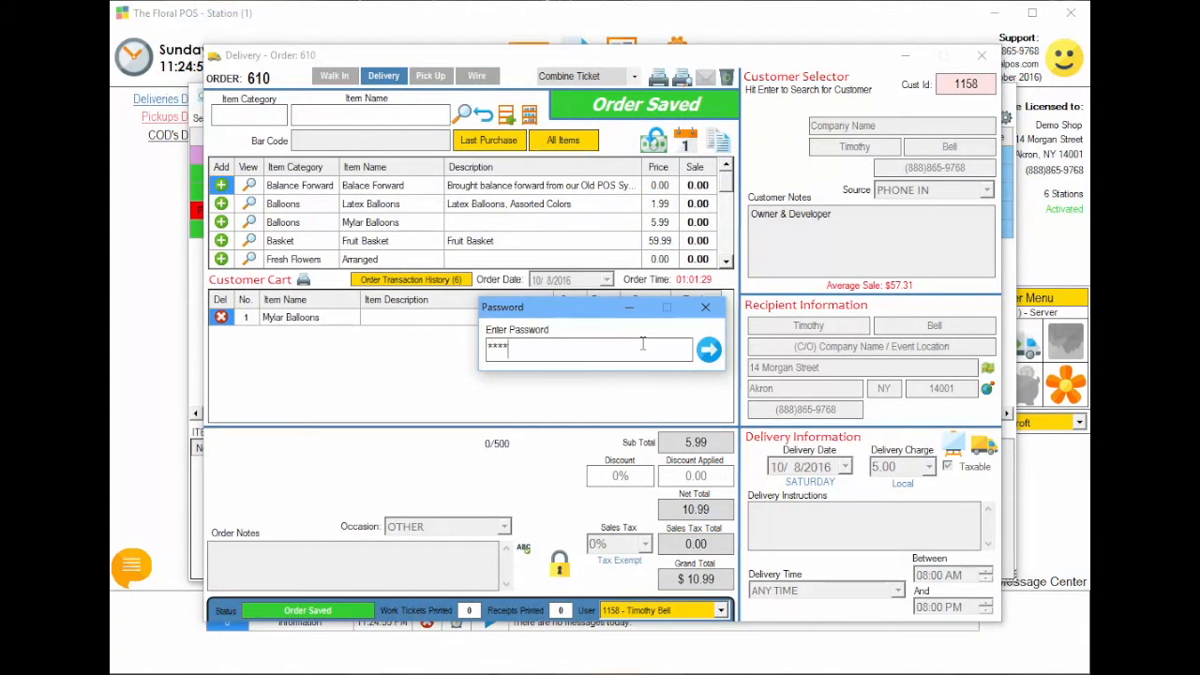
pyautogui.press('Return')
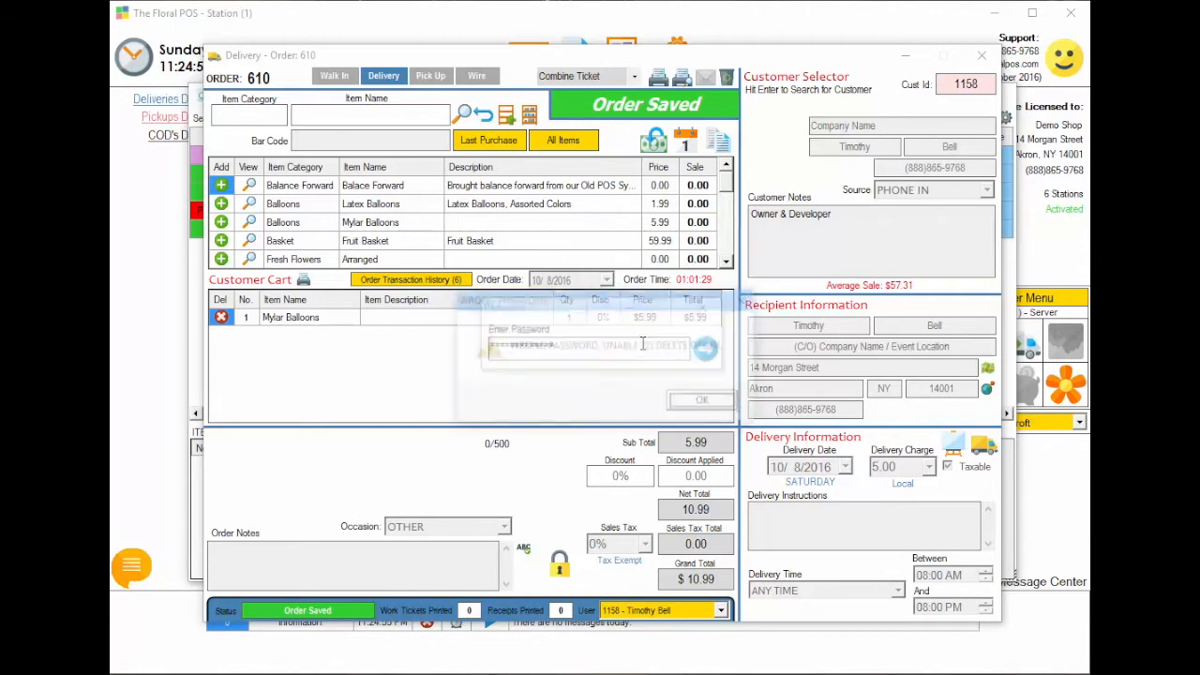
pyautogui.click(703, 400)
# Start deleting the order again by entering the admin password, and cancel at the deletion reason form
pyautogui.click(726, 77)
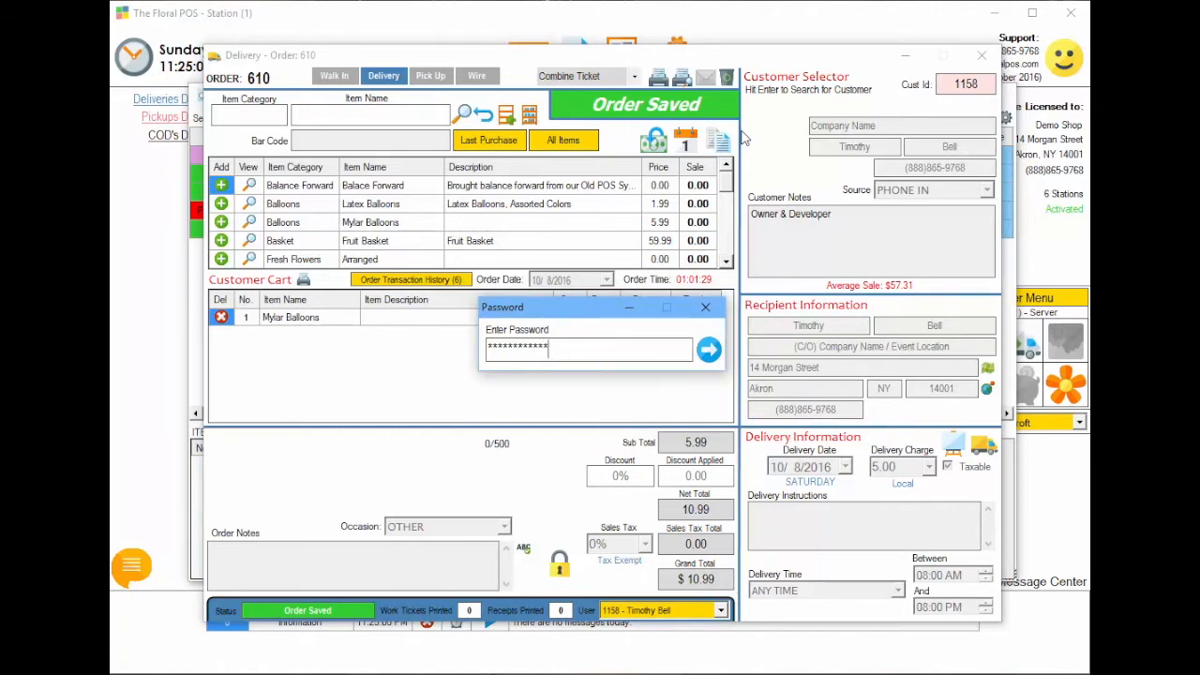
pyautogui.press('Return')
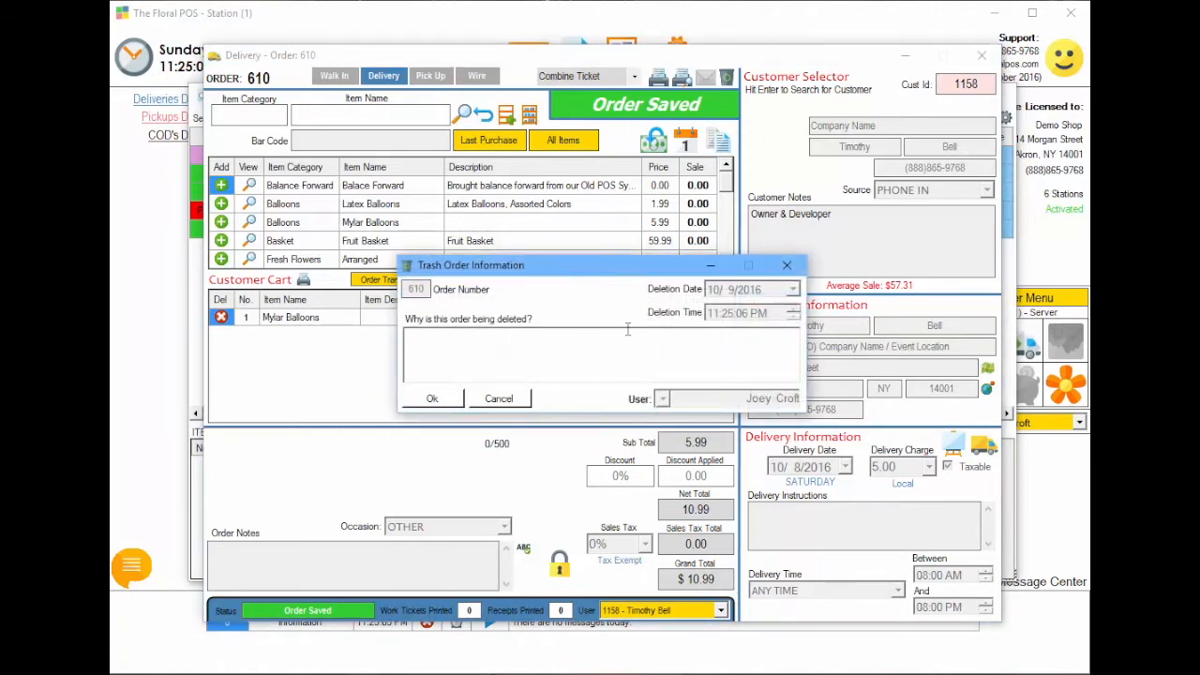
pyautogui.click(787, 266)
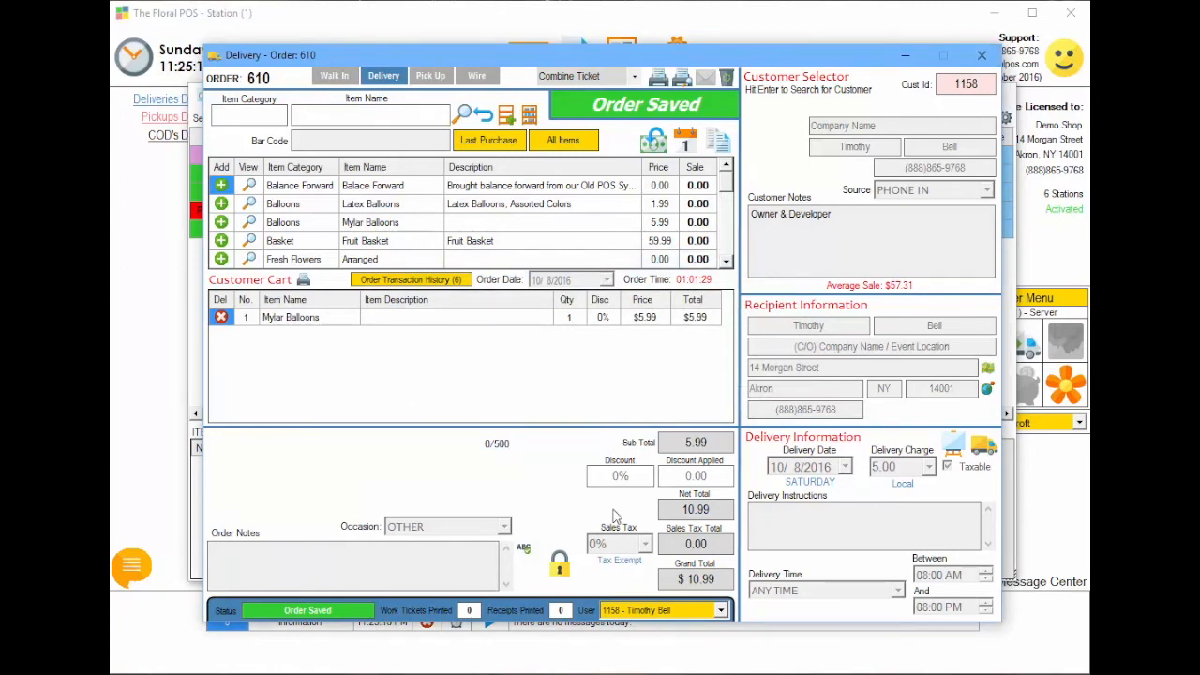
# Unlock the saved order, try deleting its cash payment as the cashier, cancel at the password prompt, and close the payment, order and Order Browser windows
pyautogui.click(559, 565)
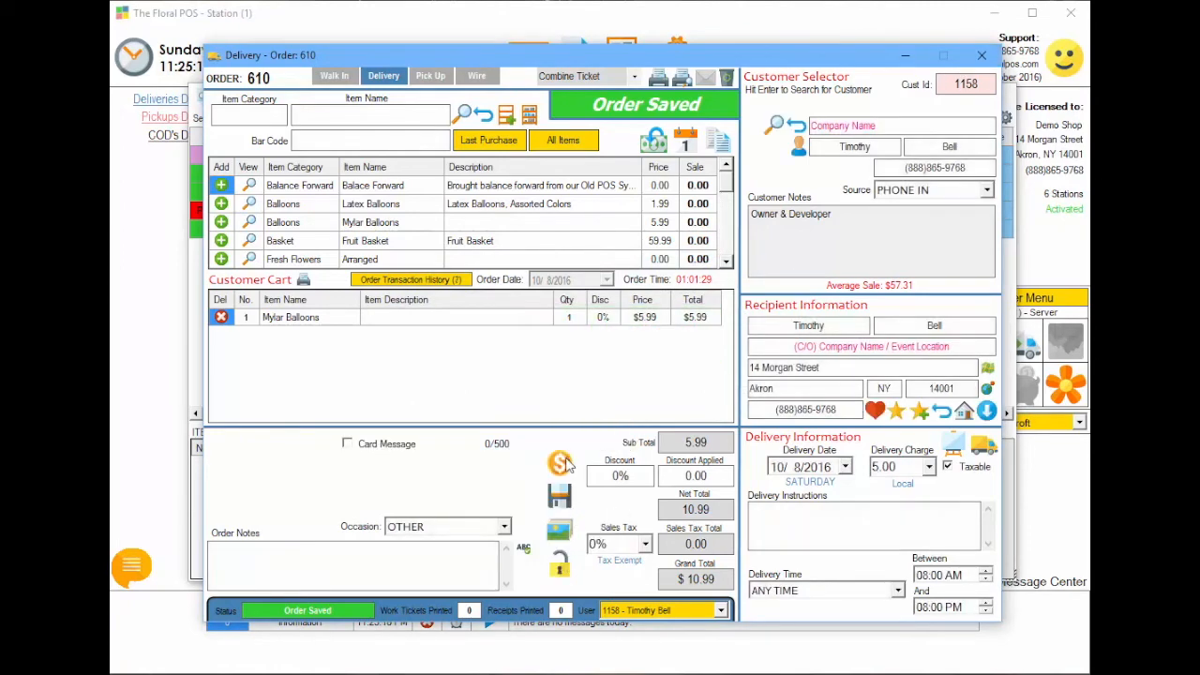
pyautogui.click(563, 463)
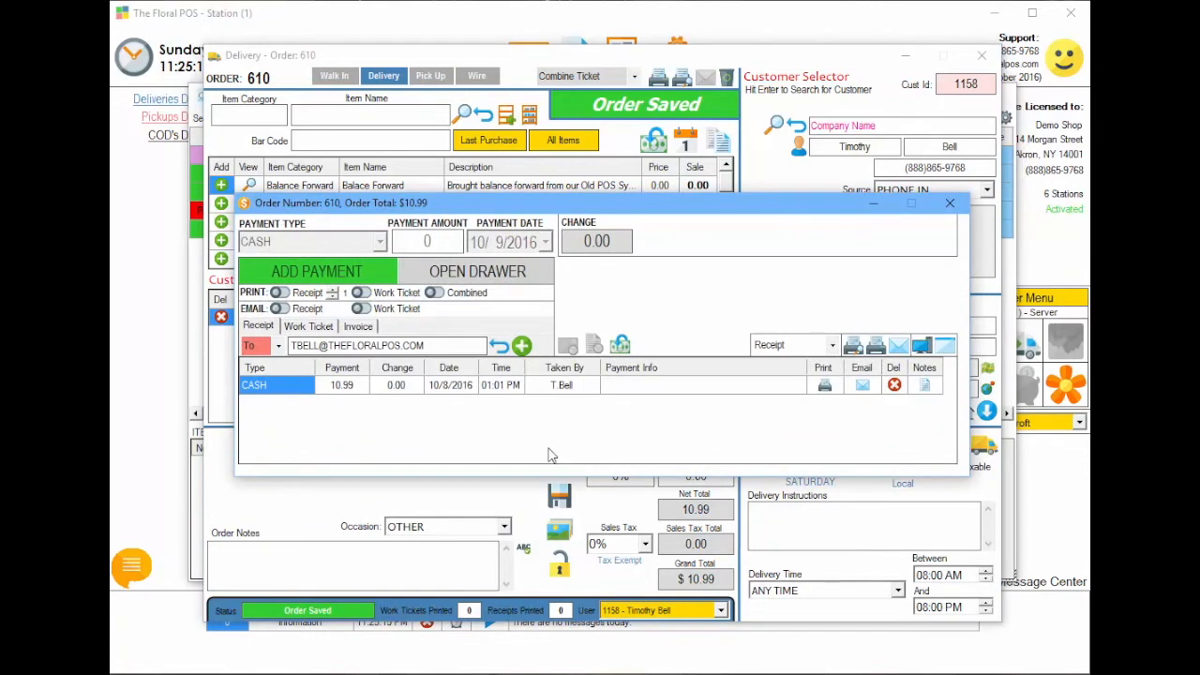
pyautogui.click(430, 390)
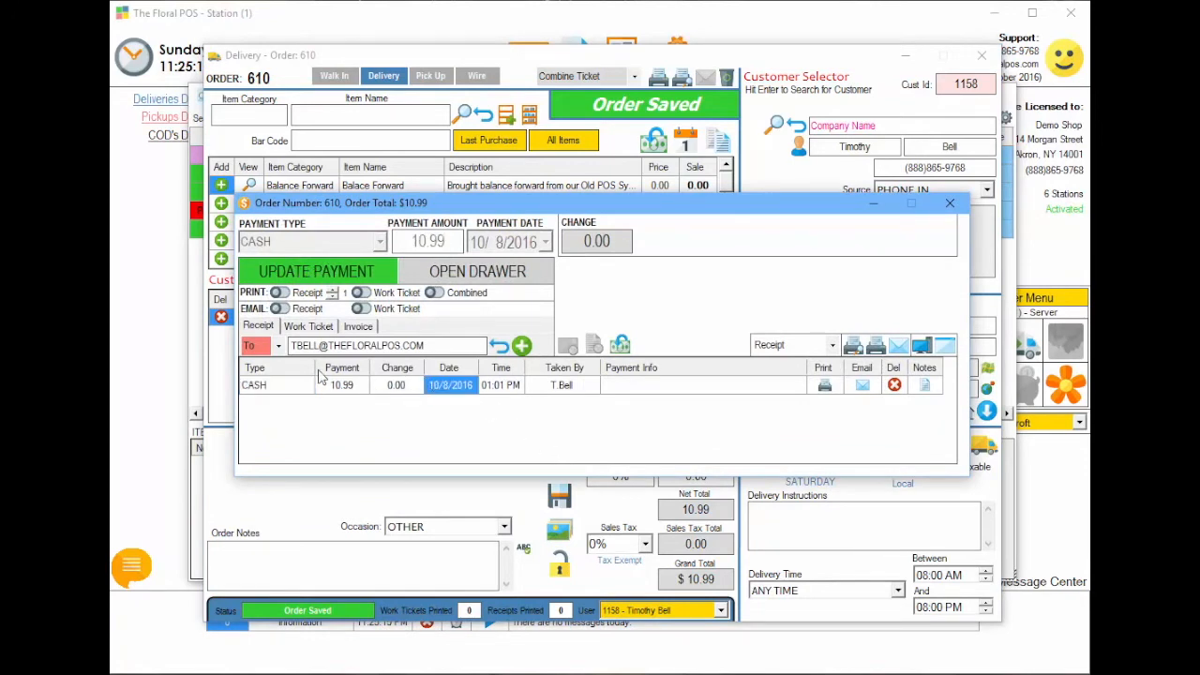
pyautogui.click(896, 386)
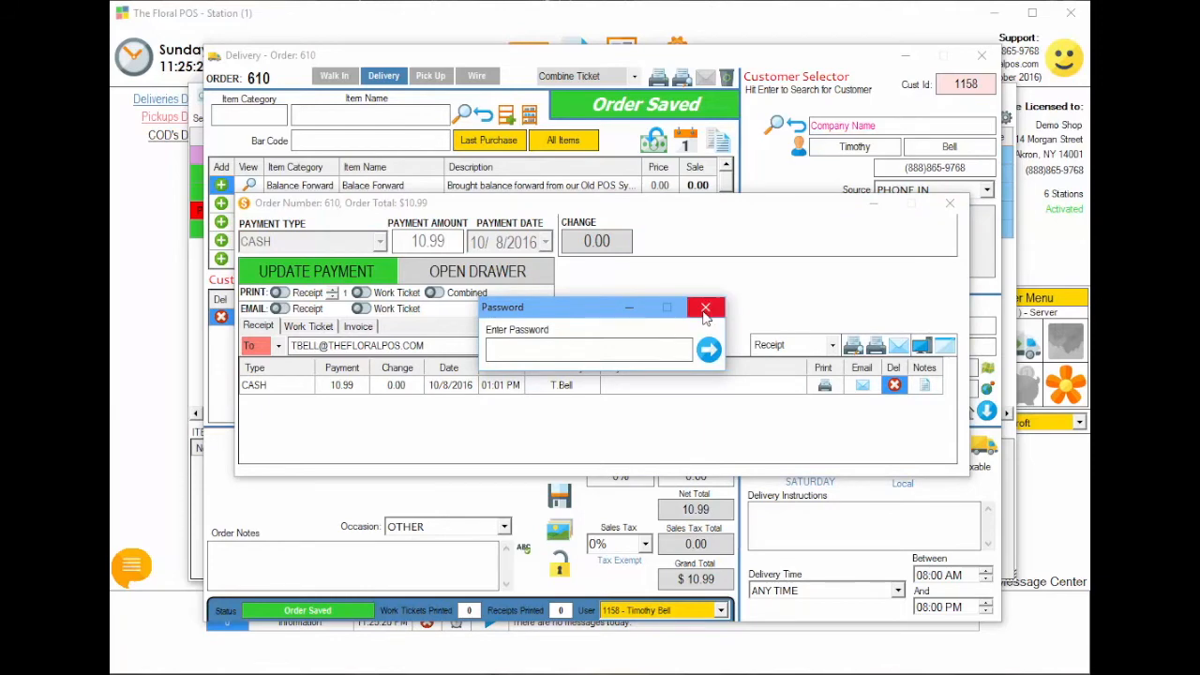
pyautogui.click(706, 309)
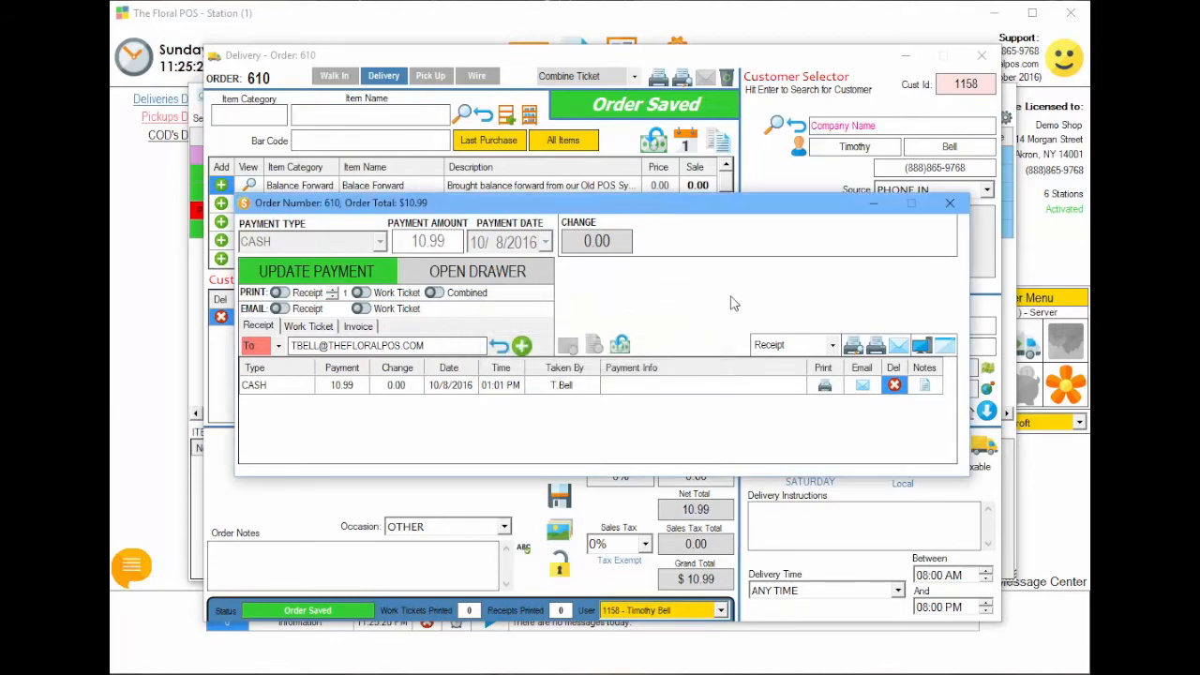
pyautogui.click(950, 203)
pyautogui.click(982, 55)
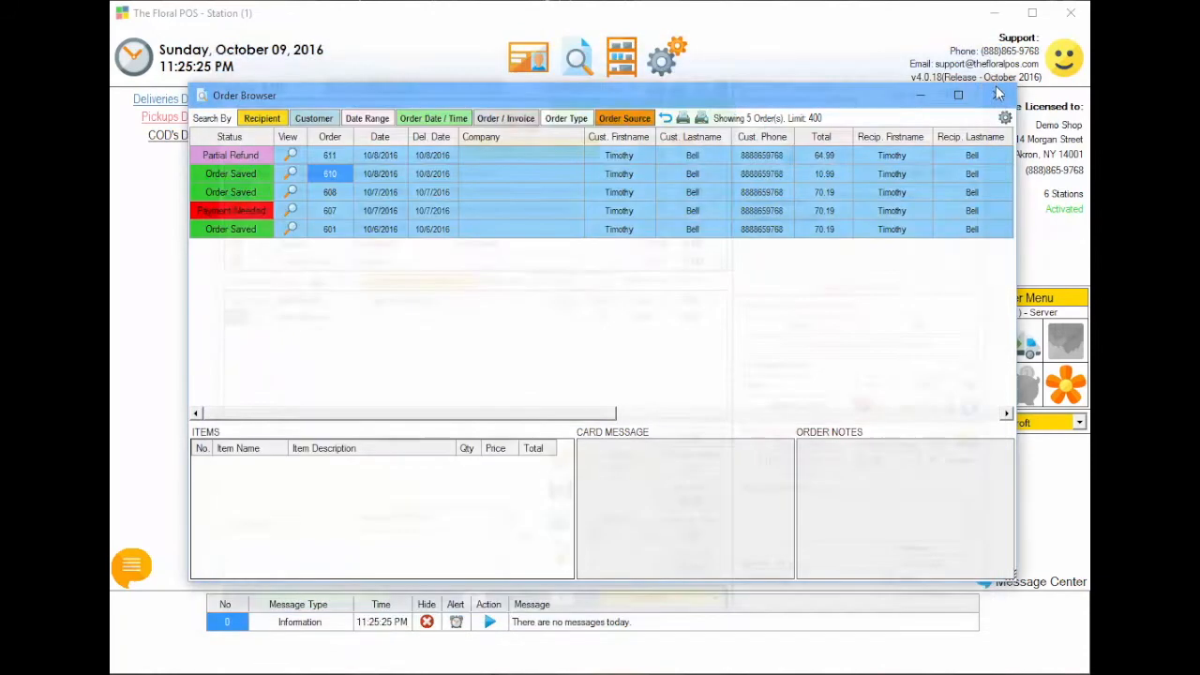
pyautogui.click(1000, 95)
# Switch the active user from the cashier to the admin employee, entering that employee's password
pyautogui.click(1080, 423)
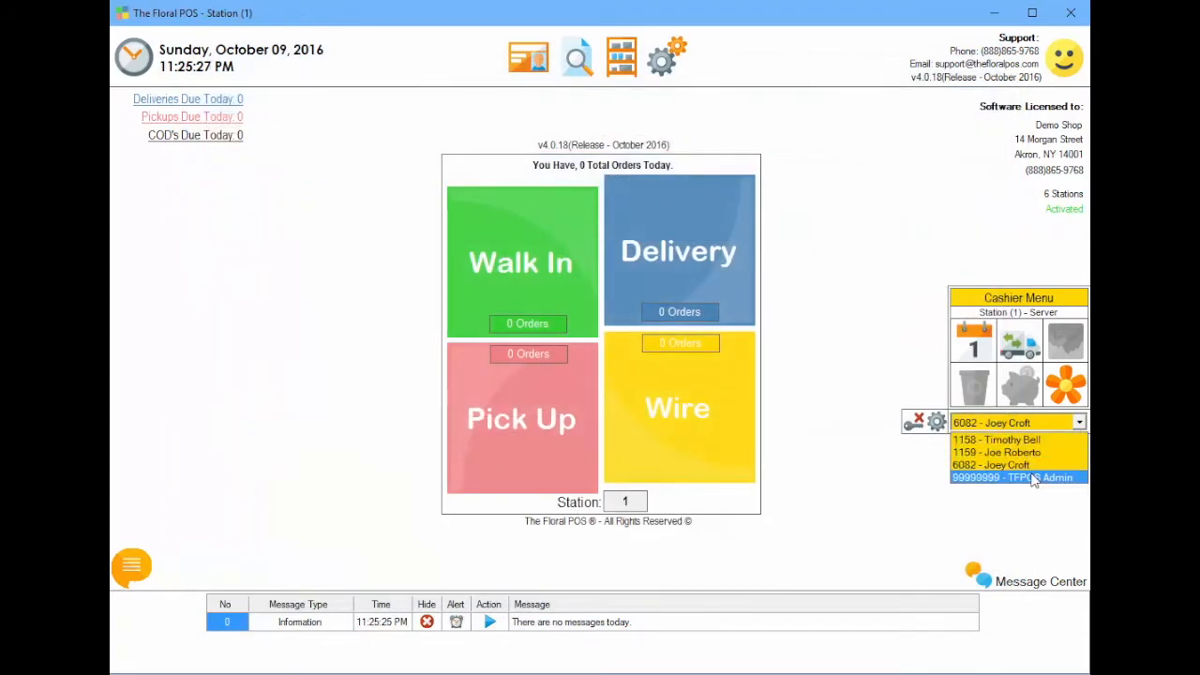
pyautogui.click(997, 440)
pyautogui.write('*******')
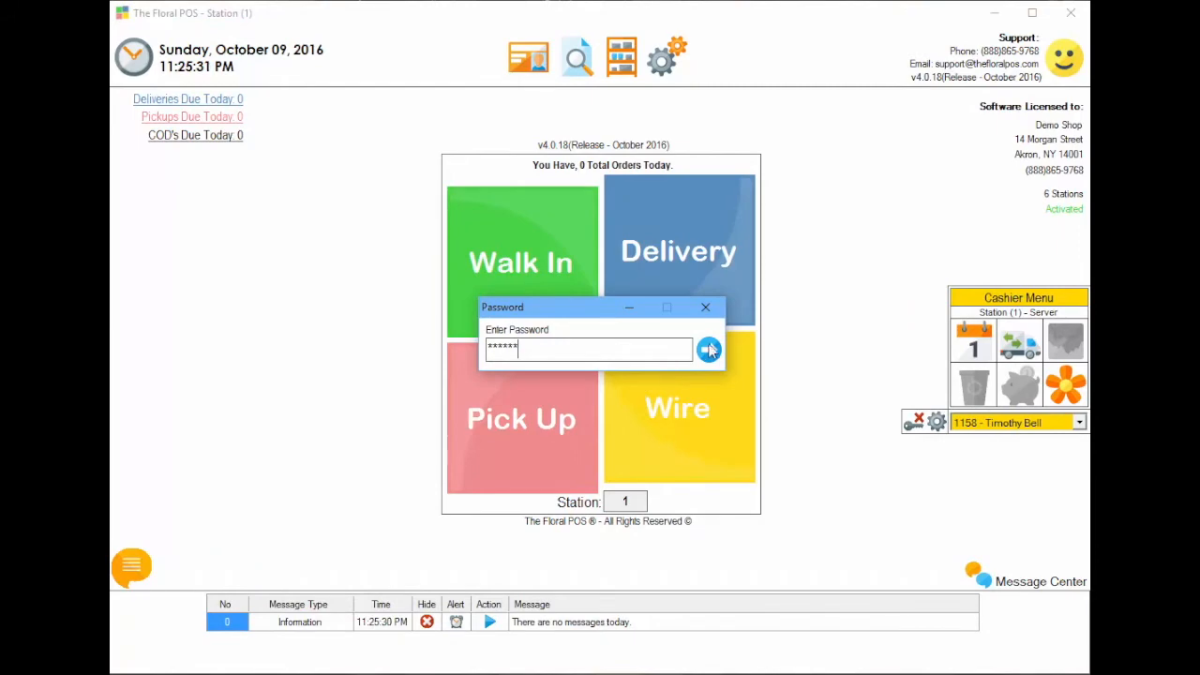
pyautogui.click(711, 349)
# Reopen the saved Mylar Balloons delivery order as the admin, unlock it, and bring up its payments
pyautogui.click(584, 58)
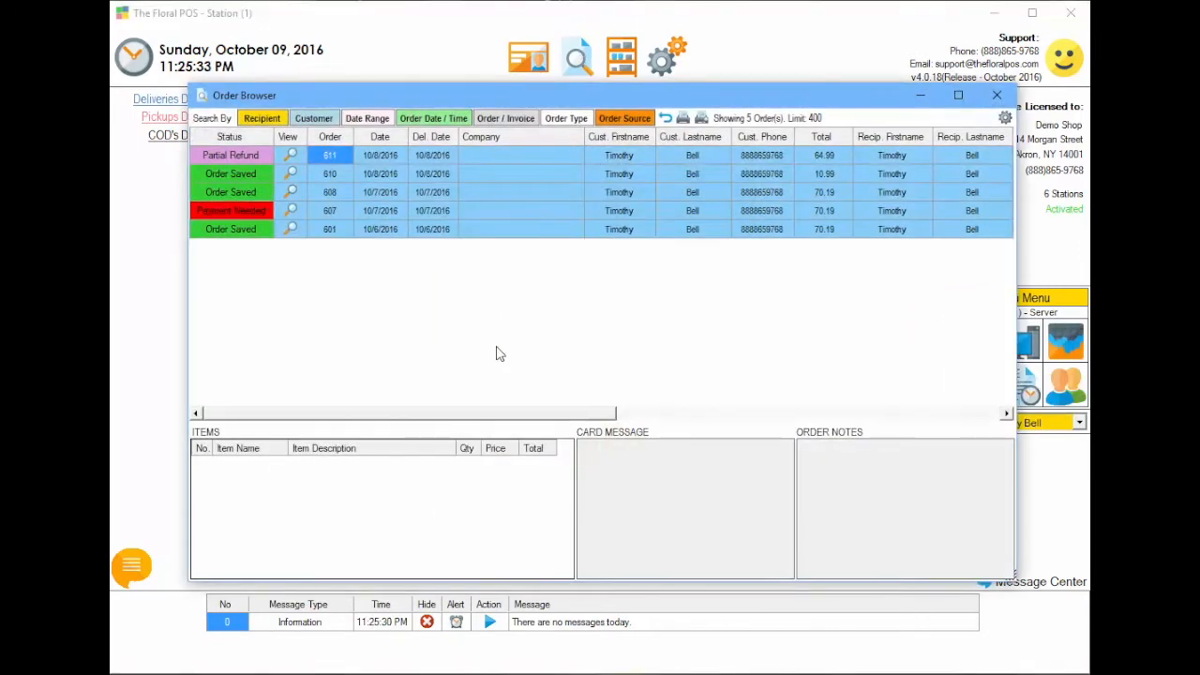
pyautogui.click(323, 177)
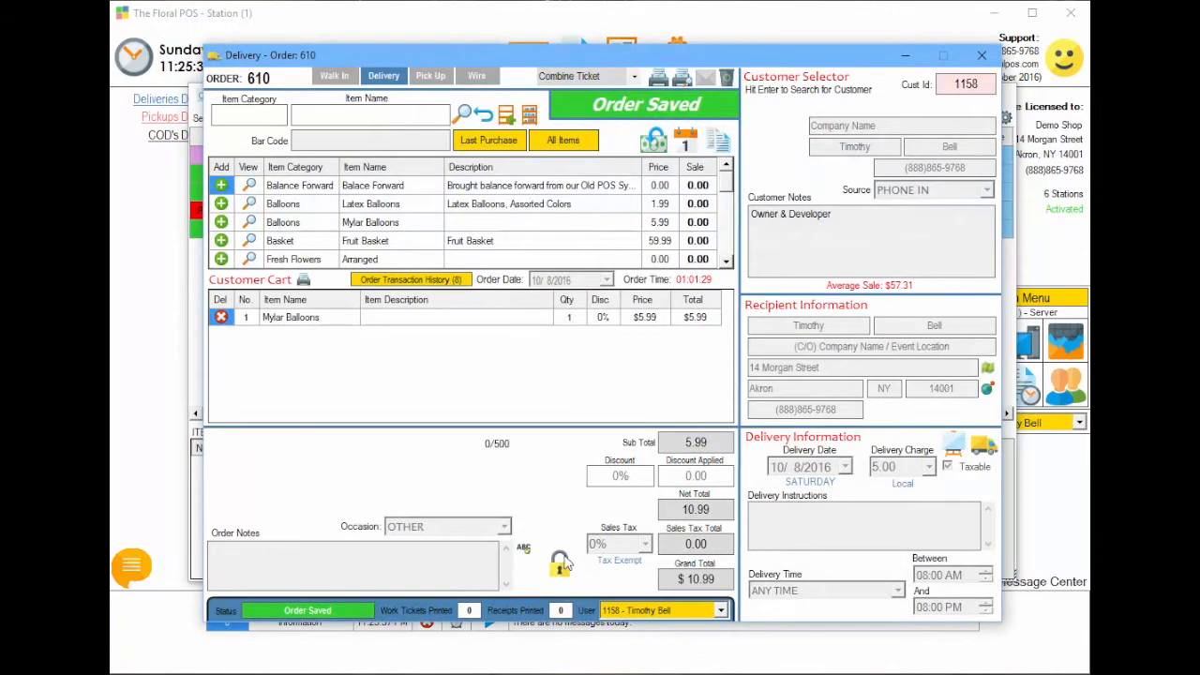
pyautogui.click(565, 564)
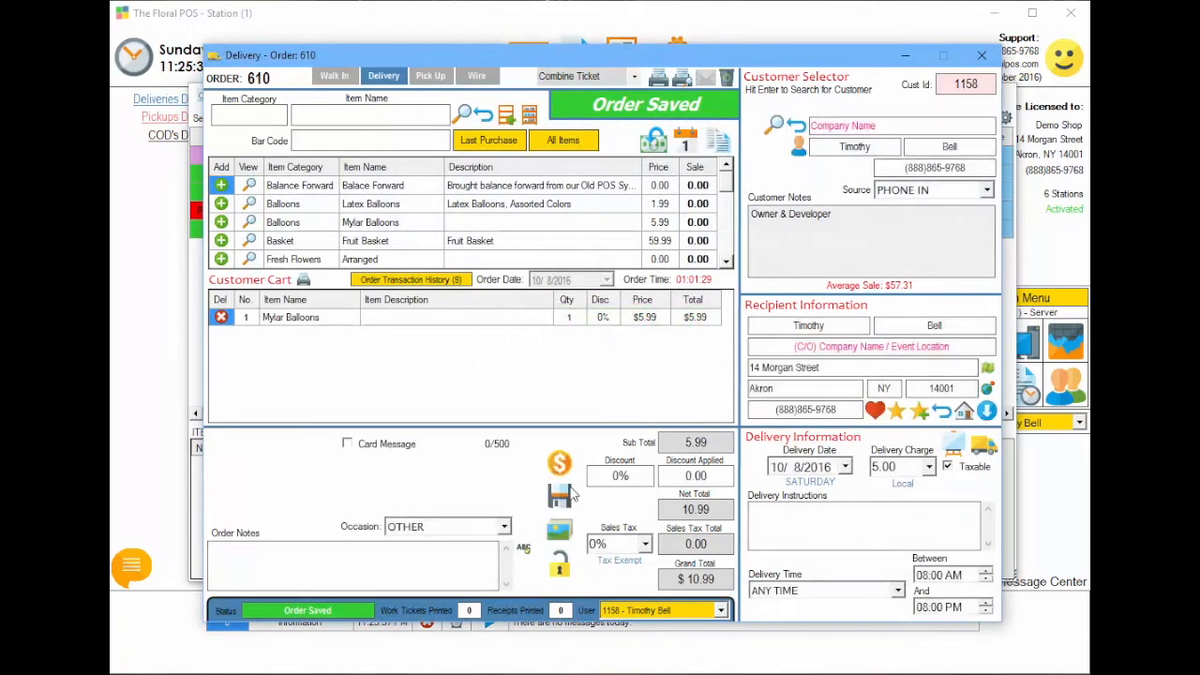
pyautogui.click(560, 465)
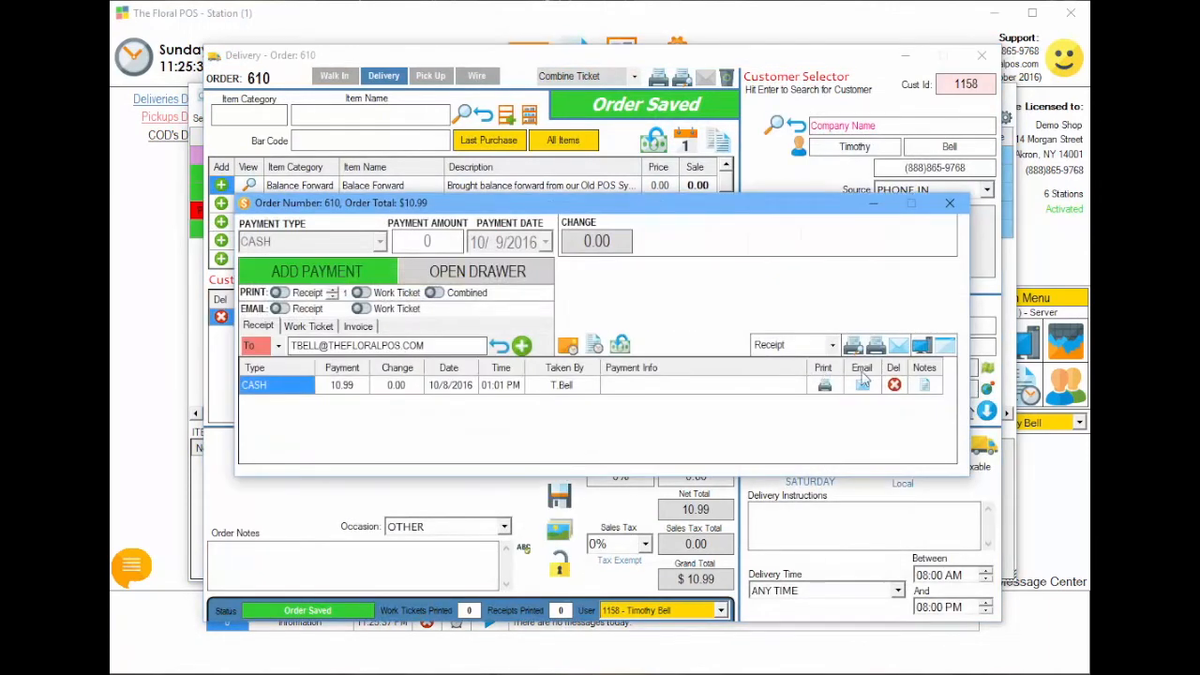
# Start deleting the $10.99 cash payment, decline the deletion, and close the payment, order and Order Browser windows
pyautogui.click(892, 384)
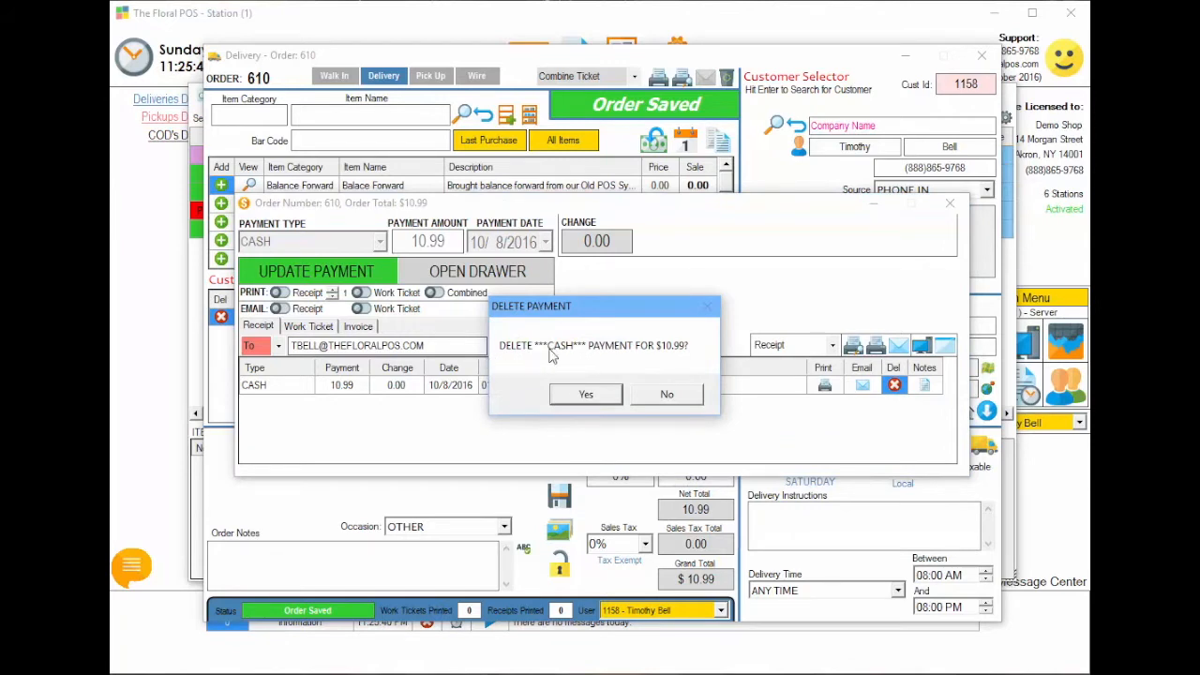
pyautogui.click(664, 397)
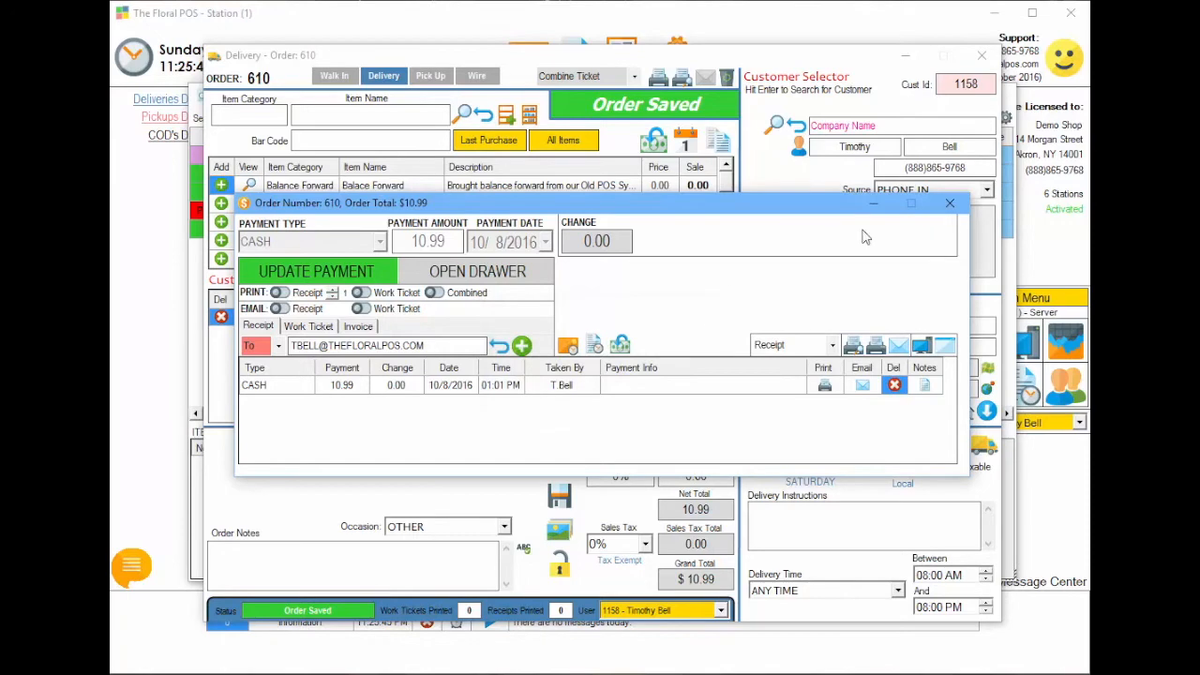
pyautogui.click(950, 202)
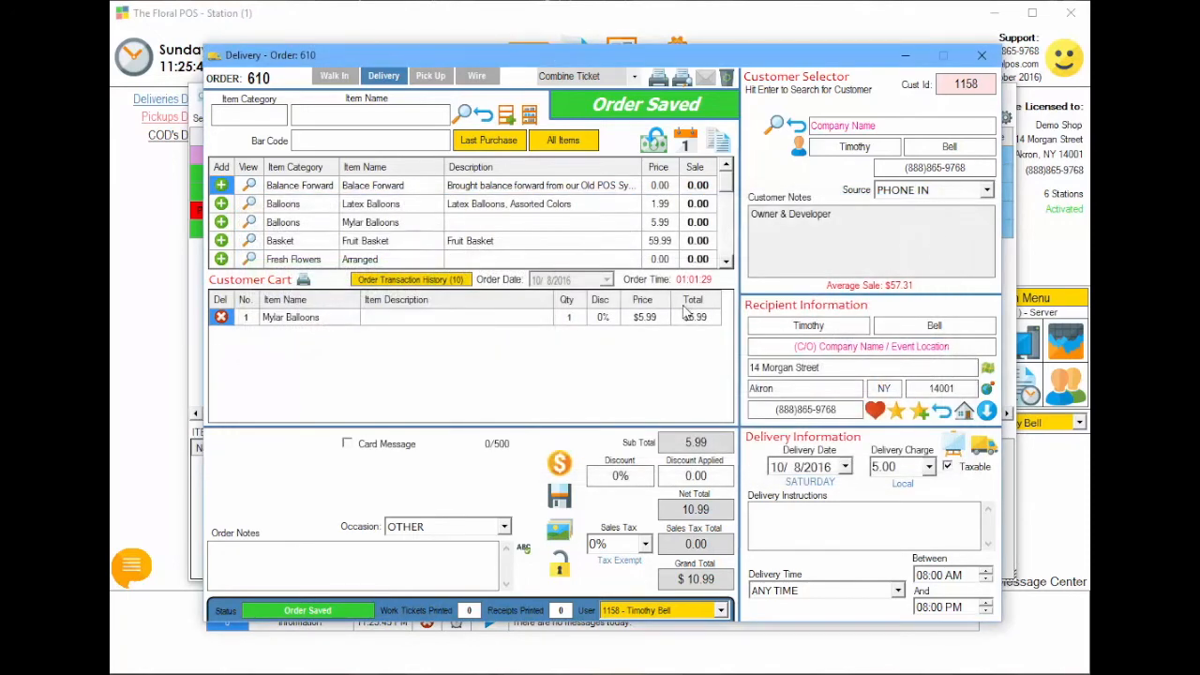
pyautogui.click(982, 55)
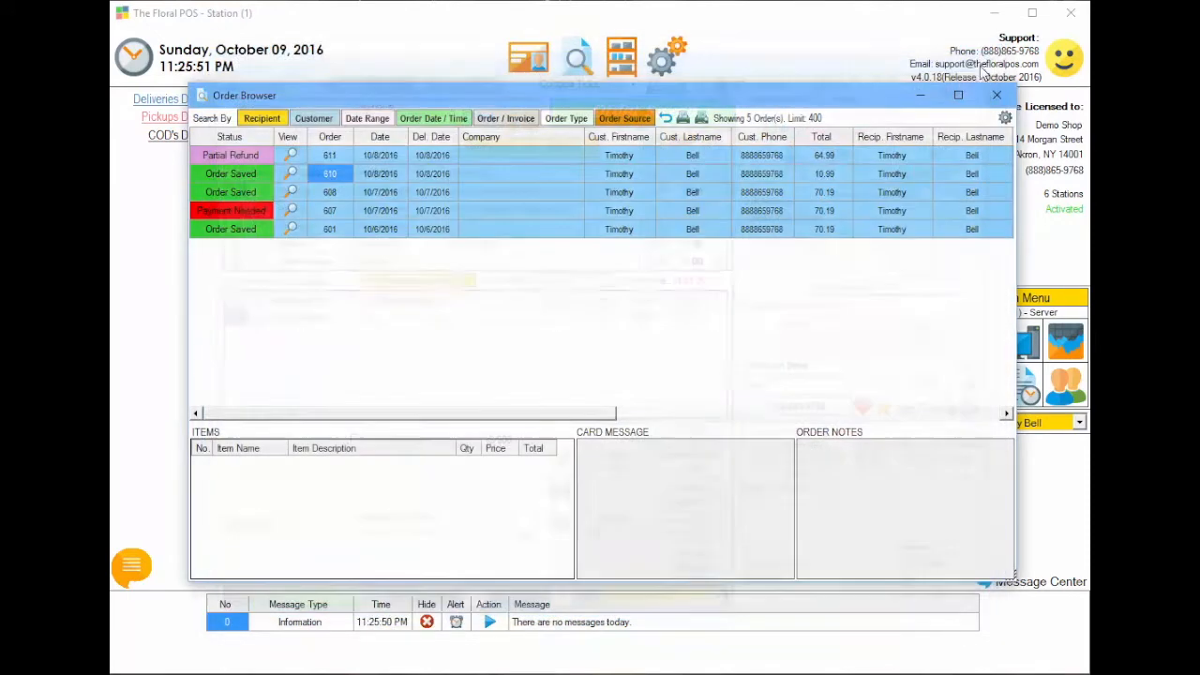
pyautogui.click(996, 98)
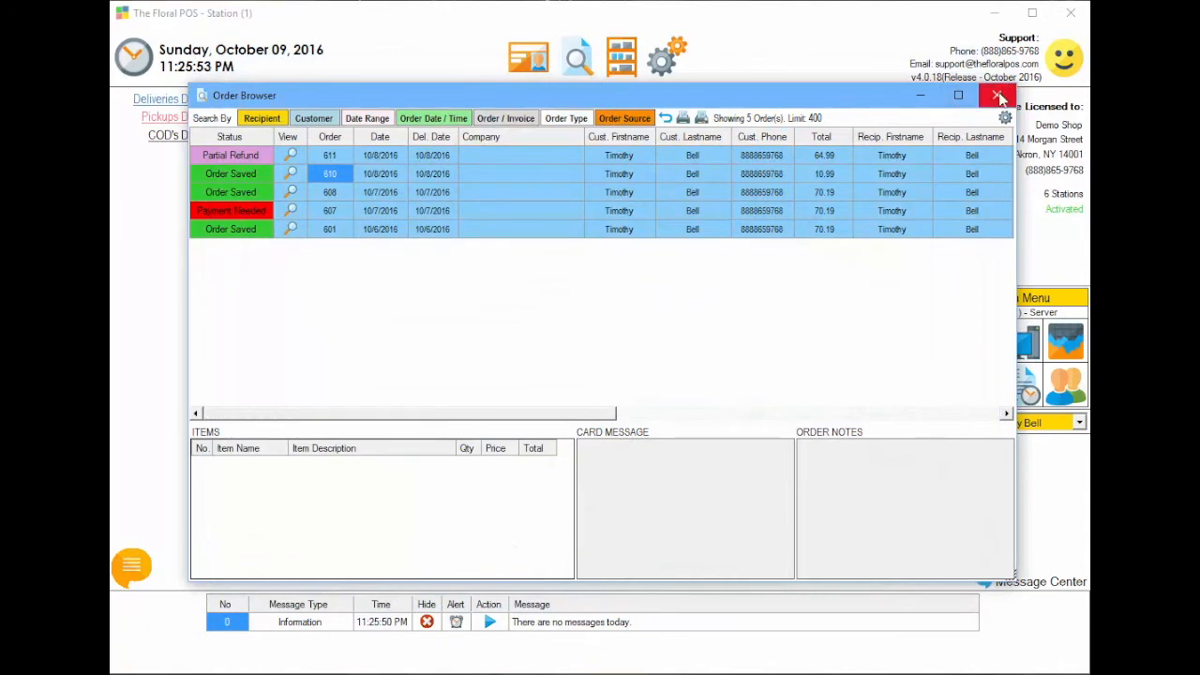
# Start a new delivery order as the admin, enable changing its order date, view the date calendar, and close the order without saving
pyautogui.click(676, 230)
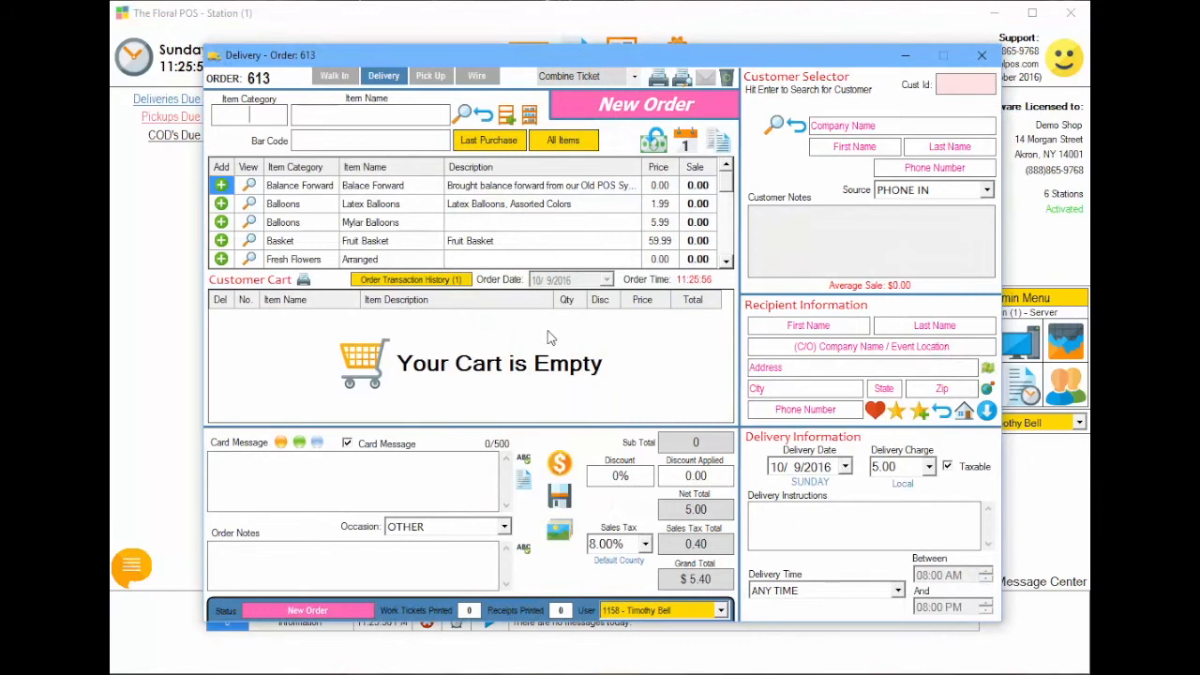
pyautogui.doubleClick(500, 281)
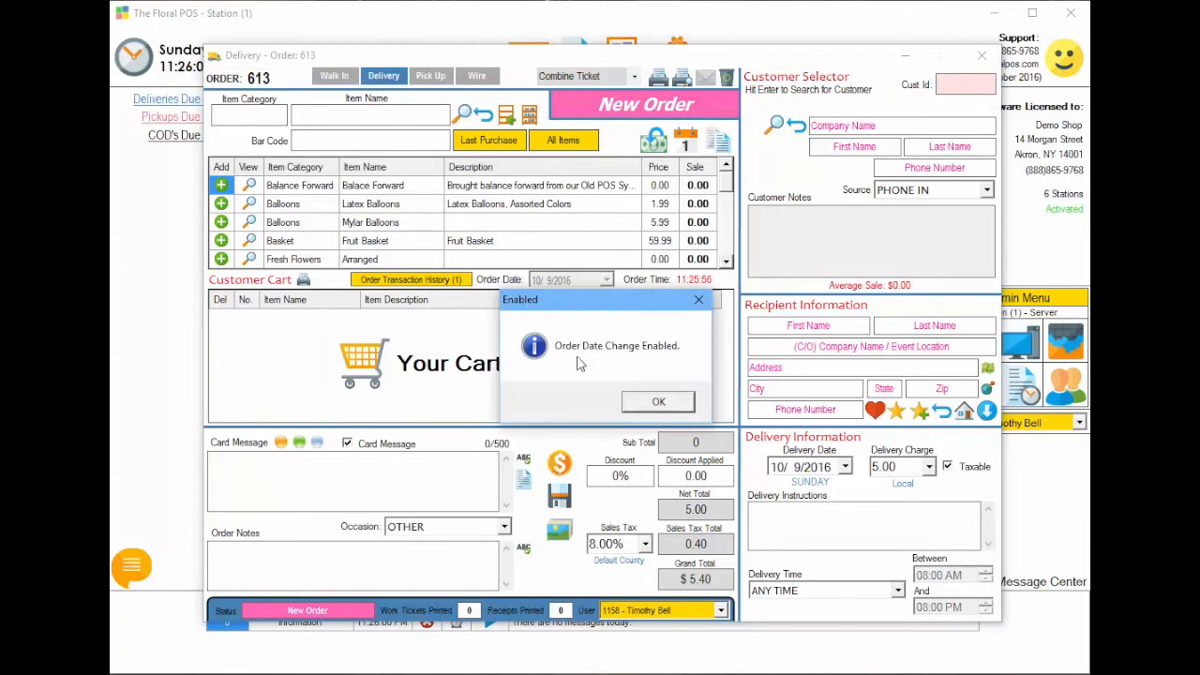
pyautogui.click(659, 402)
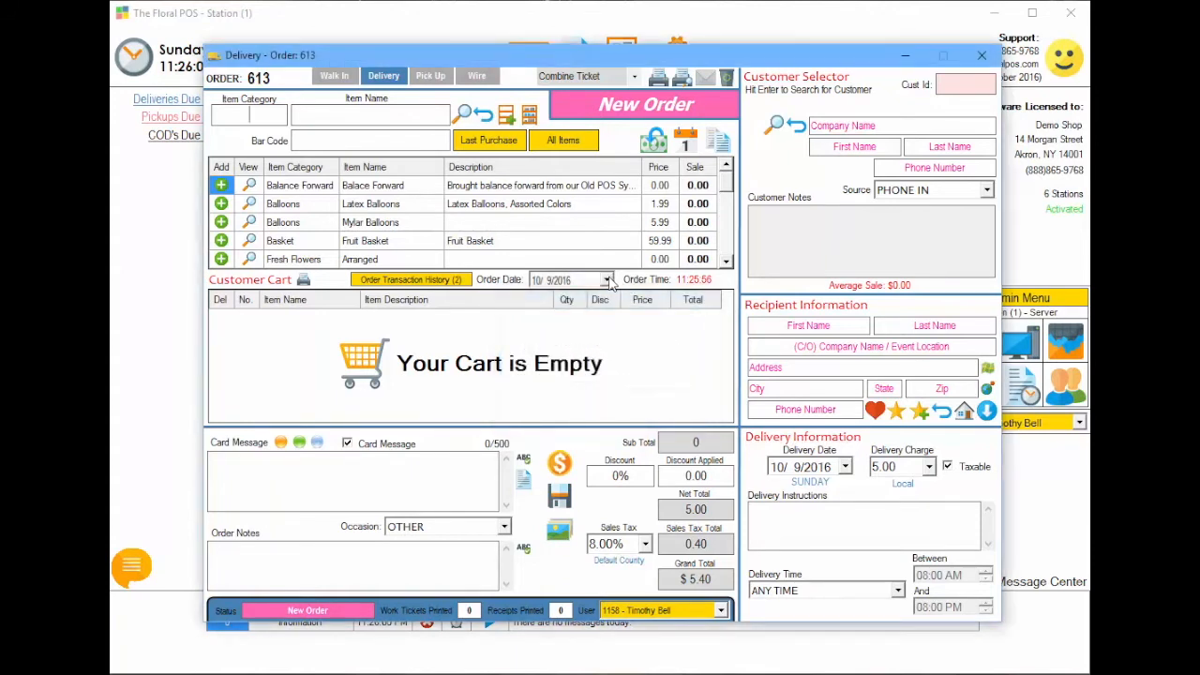
pyautogui.click(607, 280)
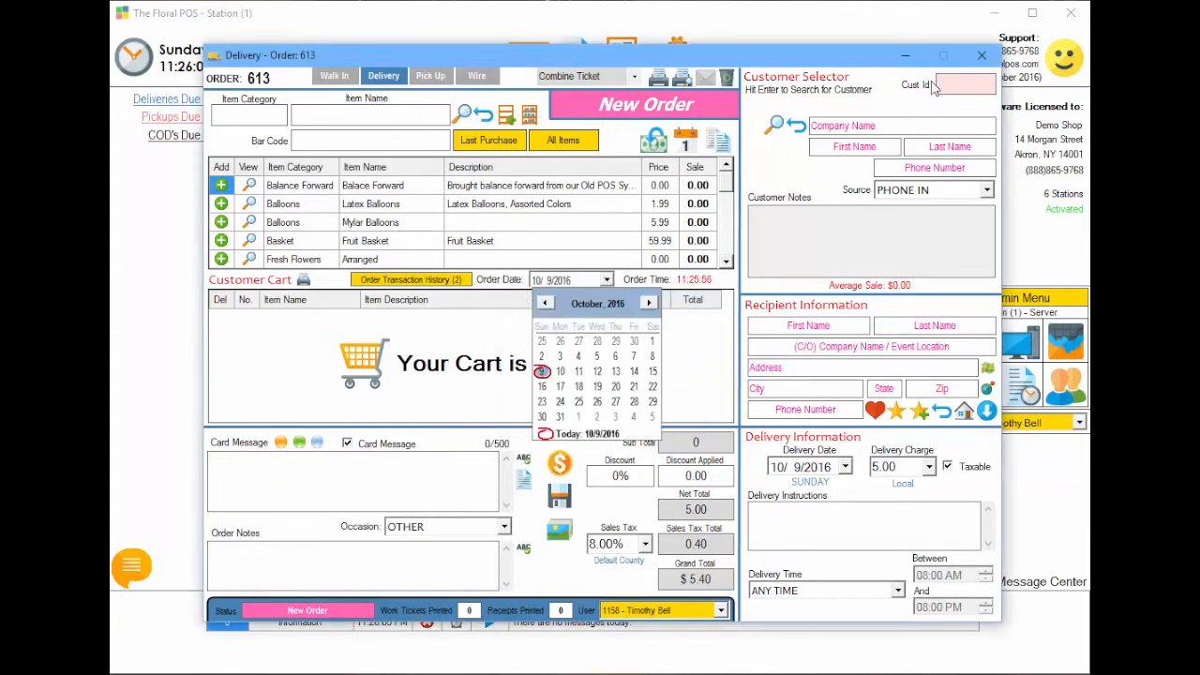
pyautogui.click(981, 55)
pyautogui.click(982, 55)
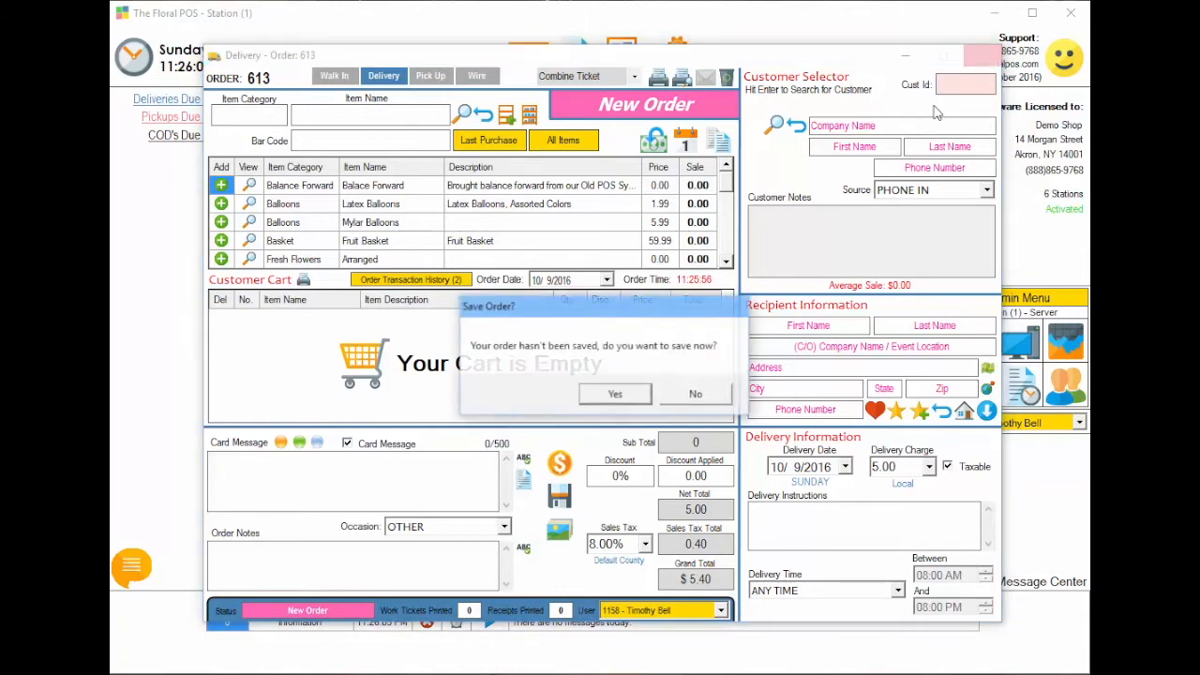
pyautogui.click(696, 394)
# Switch the active user back to the cashier employee, entering that employee's password
pyautogui.click(1080, 423)
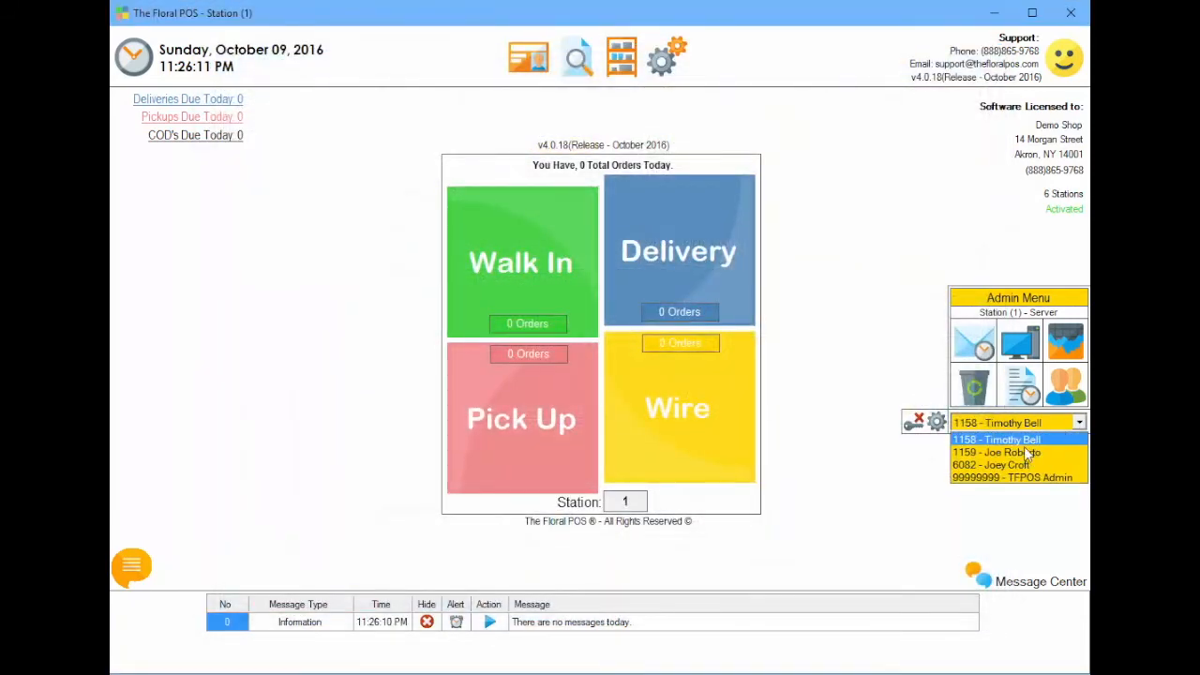
pyautogui.click(1017, 465)
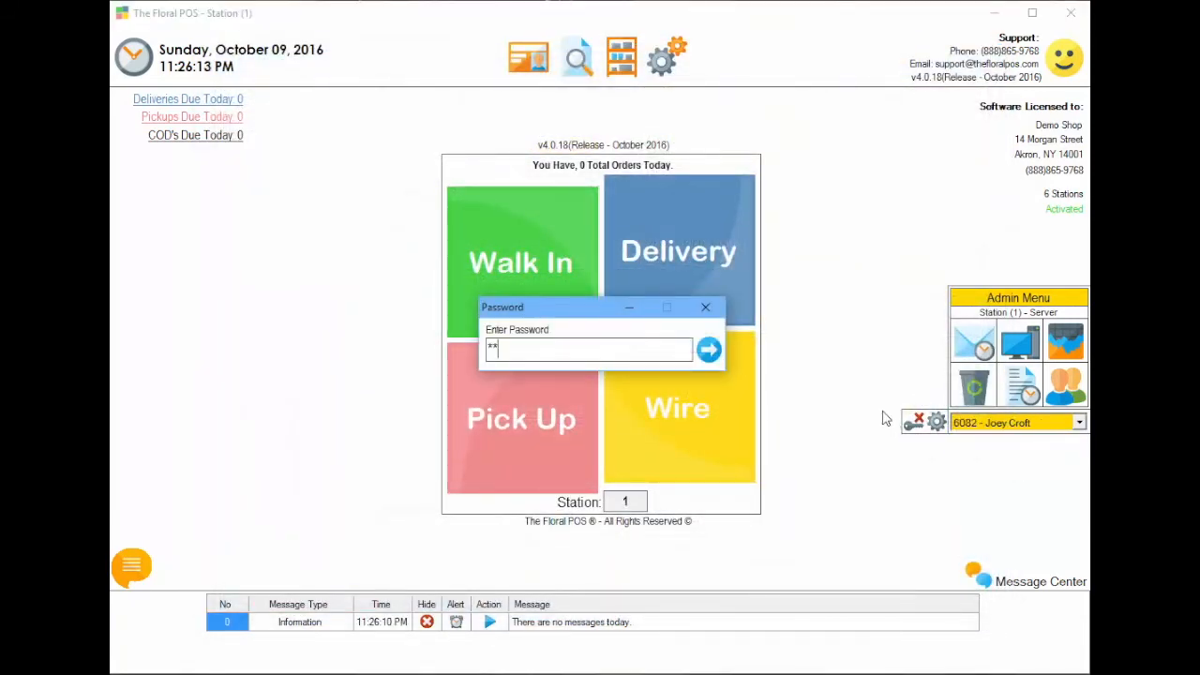
pyautogui.click(709, 349)
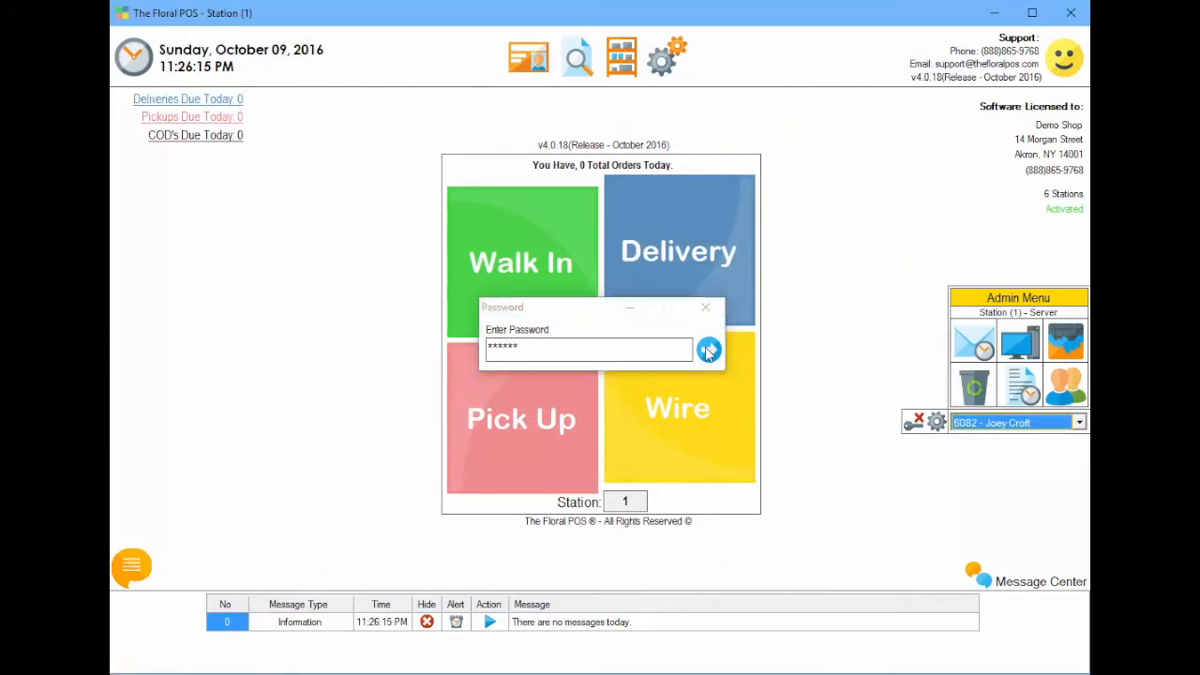
# Start a new delivery order as the cashier, try enabling the order date change, cancel at the password prompt, and discard the order
pyautogui.click(676, 261)
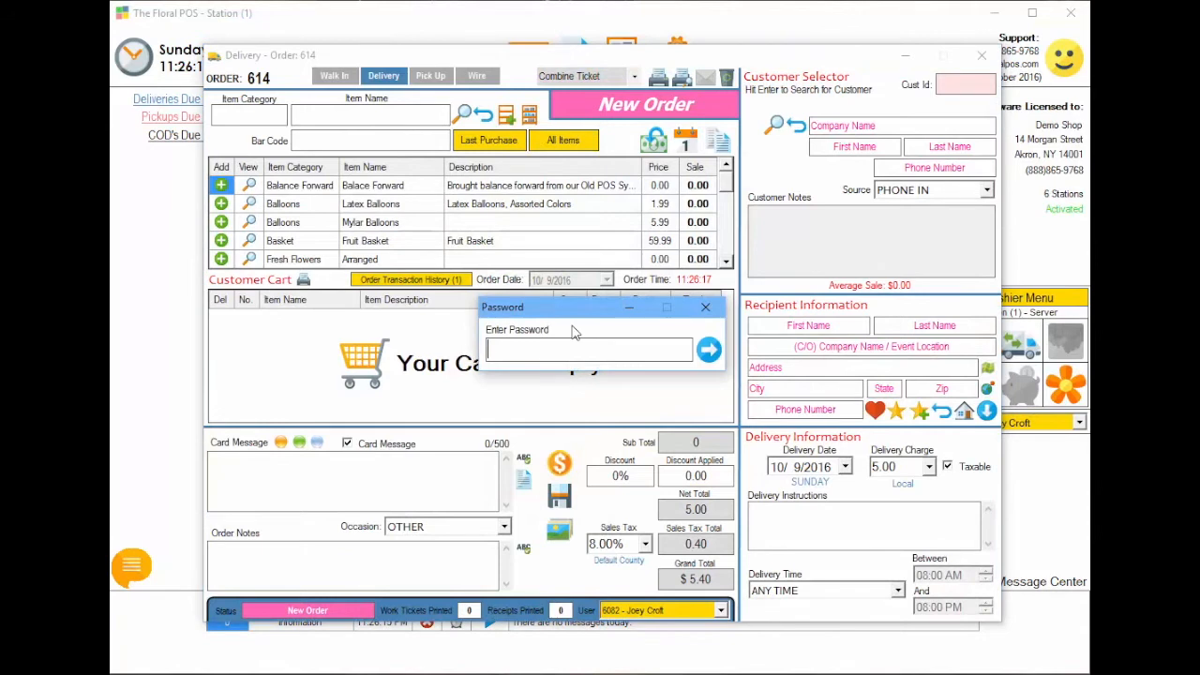
pyautogui.click(704, 309)
pyautogui.click(709, 411)
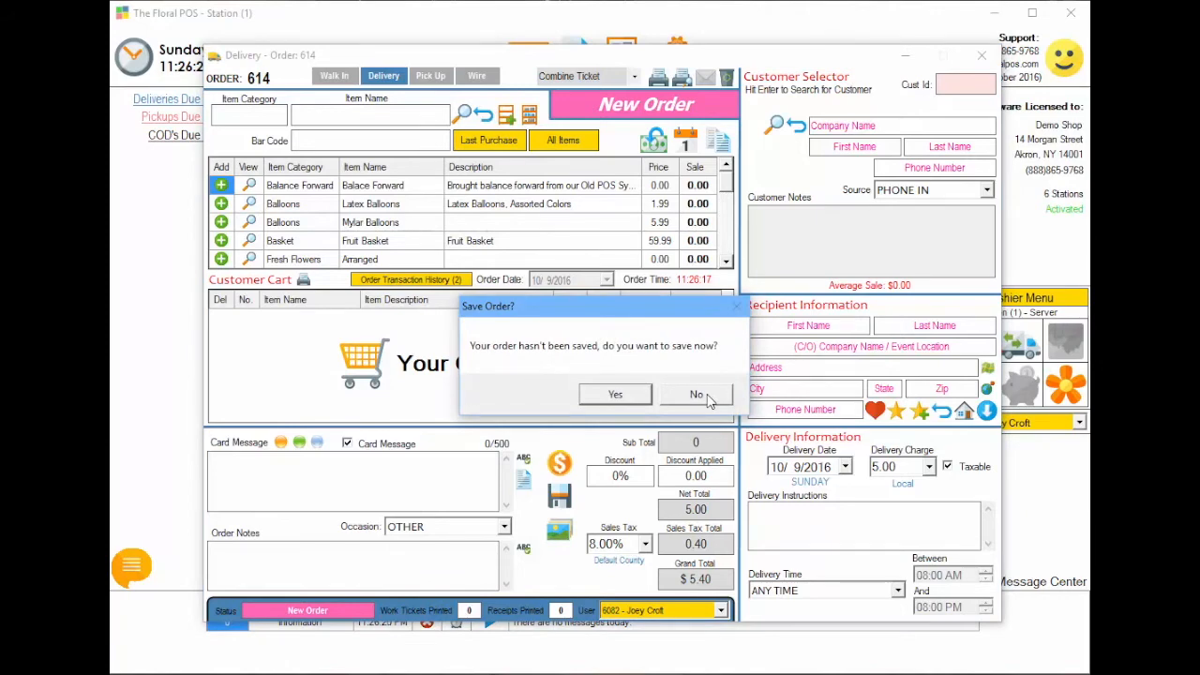
pyautogui.click(709, 398)
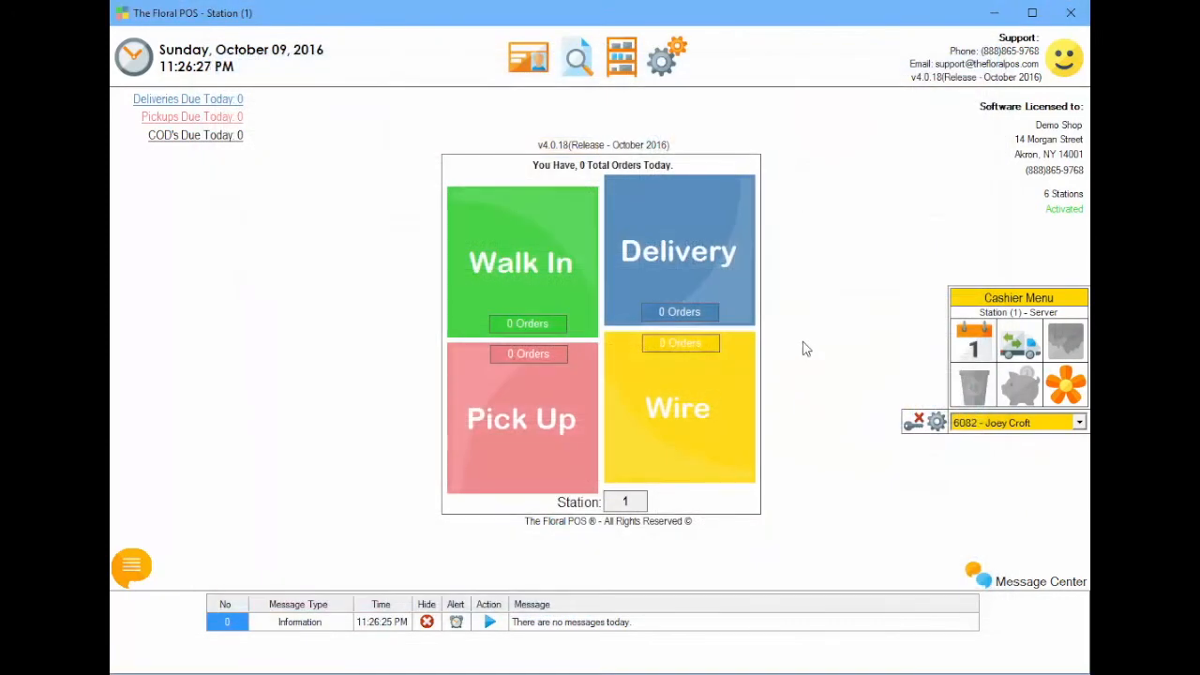
# Return the active user to the admin employee, entering the admin employee's password
pyautogui.click(1079, 423)
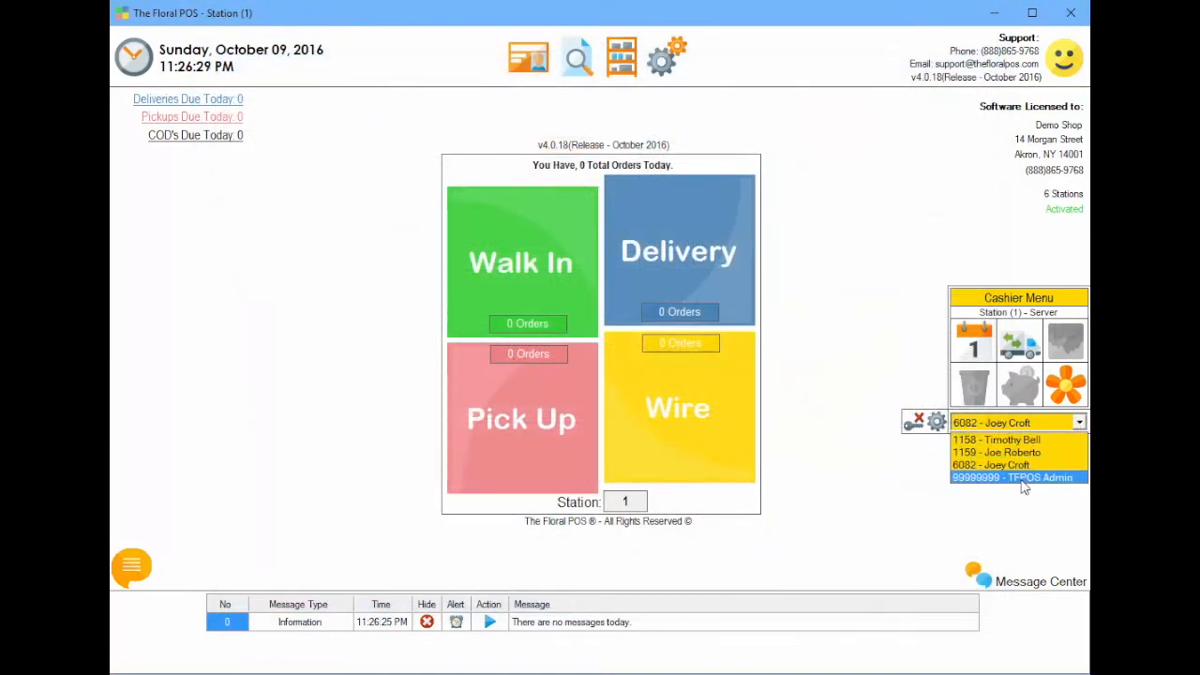
pyautogui.click(996, 440)
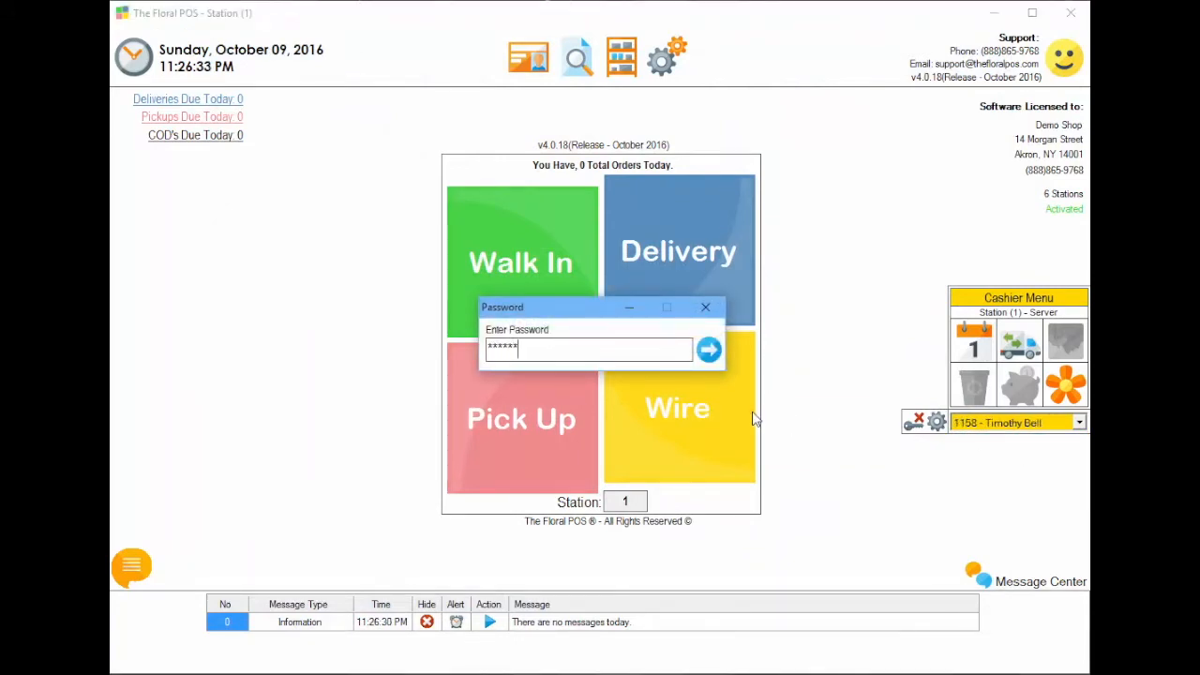
pyautogui.click(709, 350)
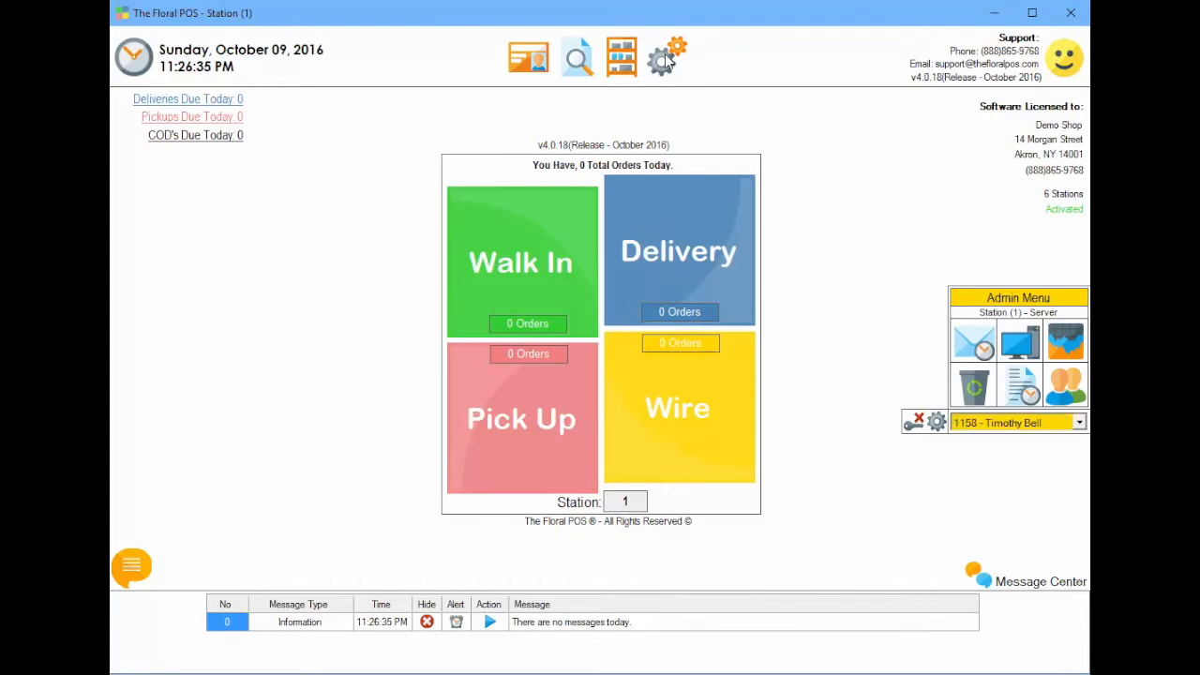
# Open the Employee Permissions Manager through the Employee Manager in System Management to view the permission groups
pyautogui.click(660, 64)
pyautogui.click(597, 148)
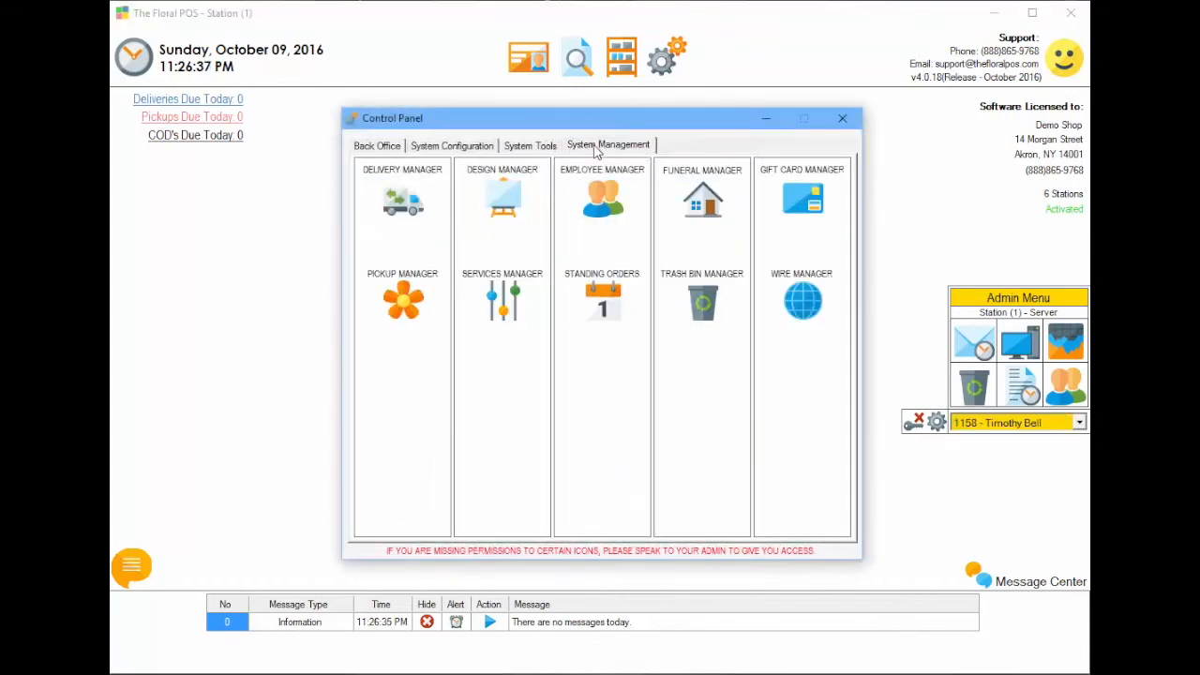
pyautogui.click(603, 202)
pyautogui.click(559, 208)
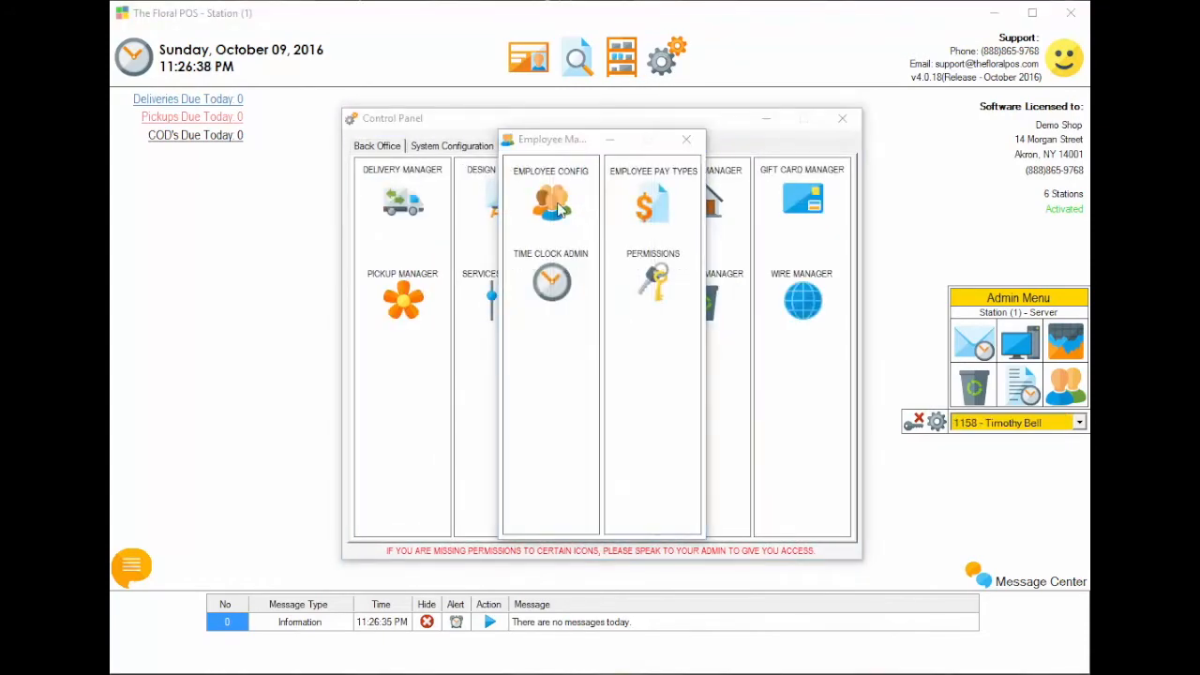
pyautogui.click(818, 38)
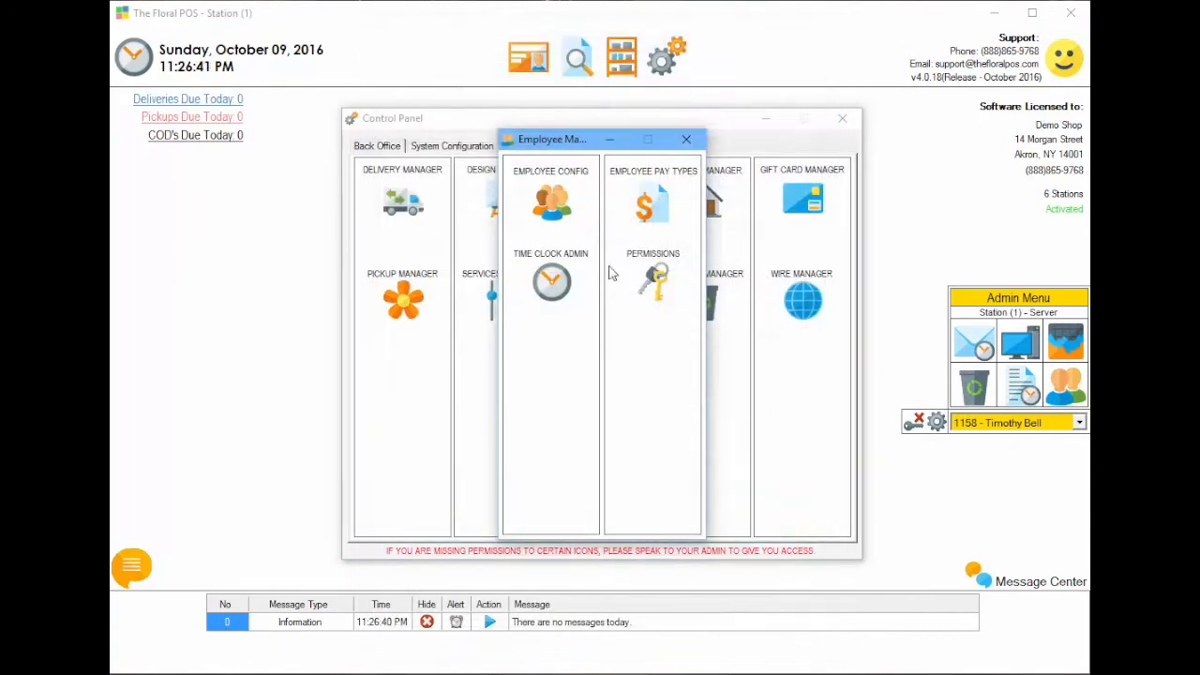
pyautogui.click(650, 282)
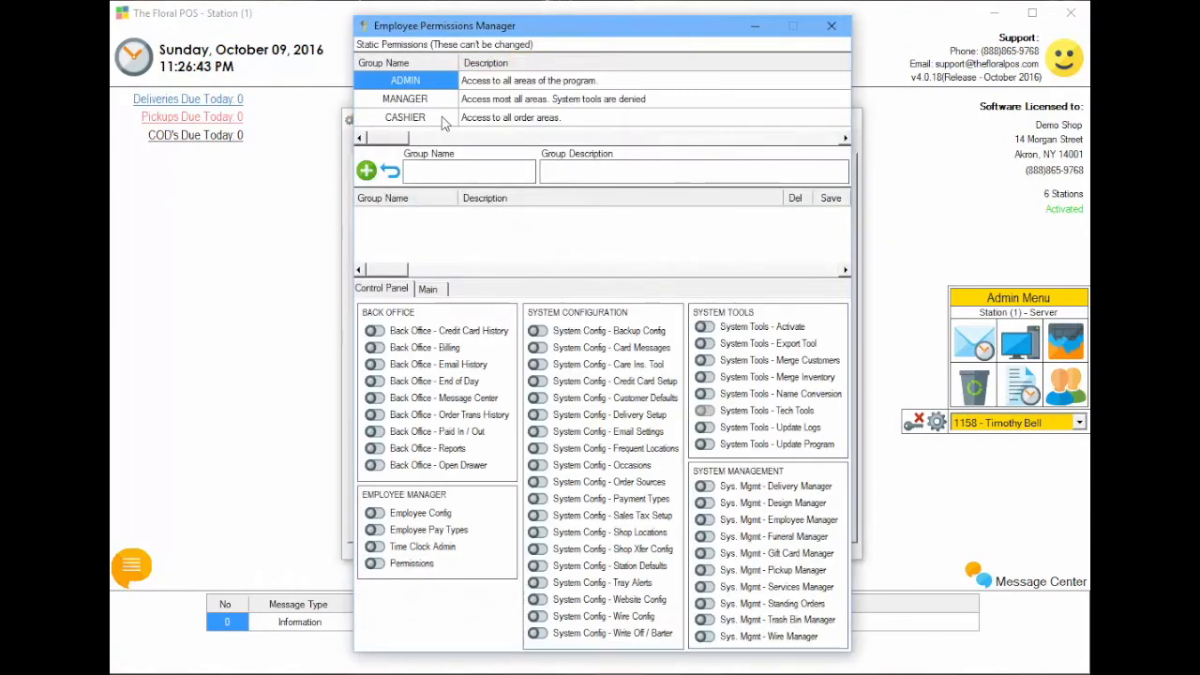
# Display the CASHIER group's main permissions and switch its Delete Order and Change Date (Order / Invoice) permissions on and back off
pyautogui.click(450, 119)
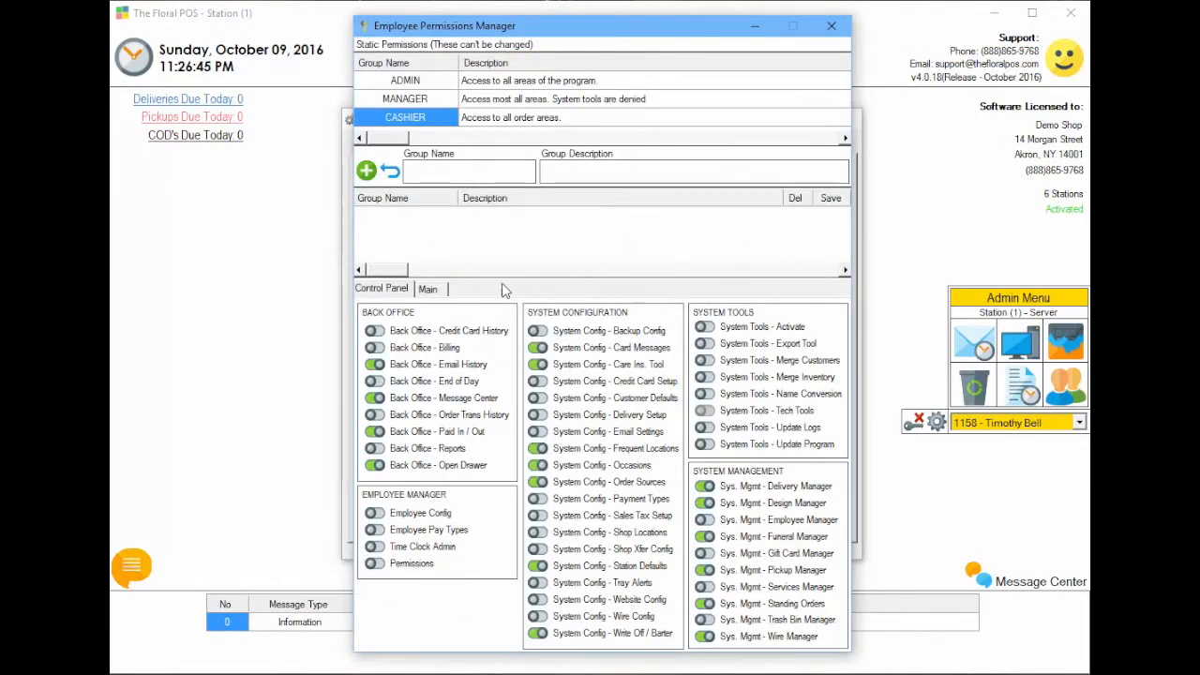
pyautogui.click(437, 292)
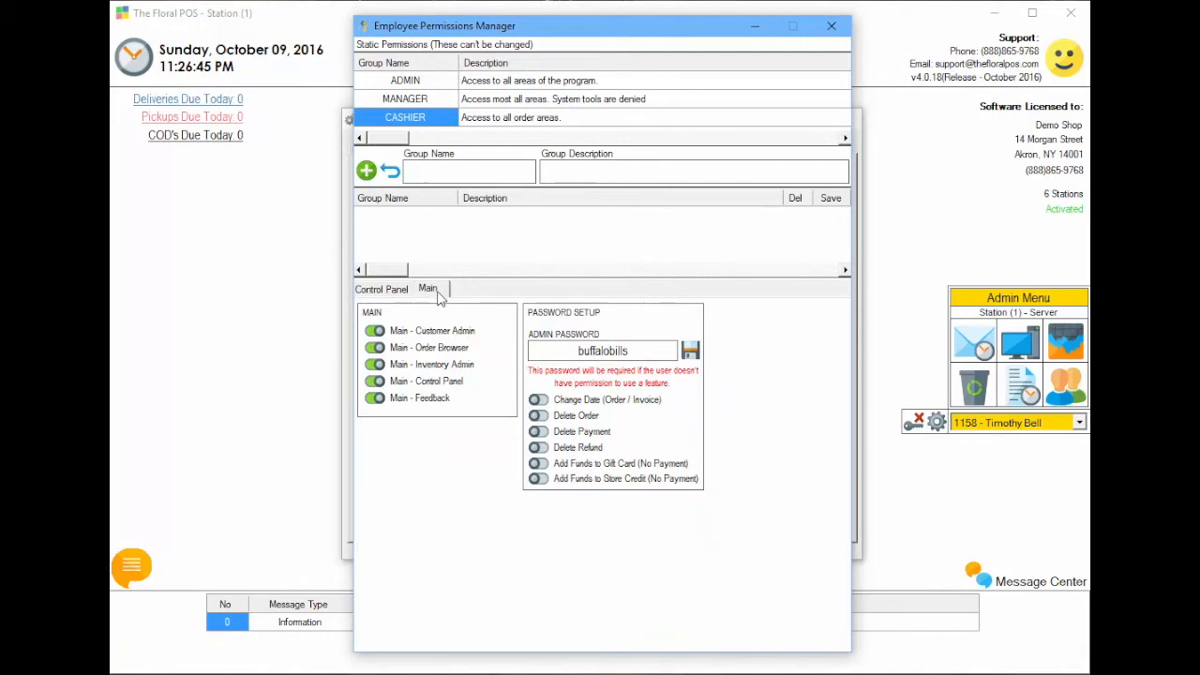
pyautogui.click(538, 416)
pyautogui.click(539, 402)
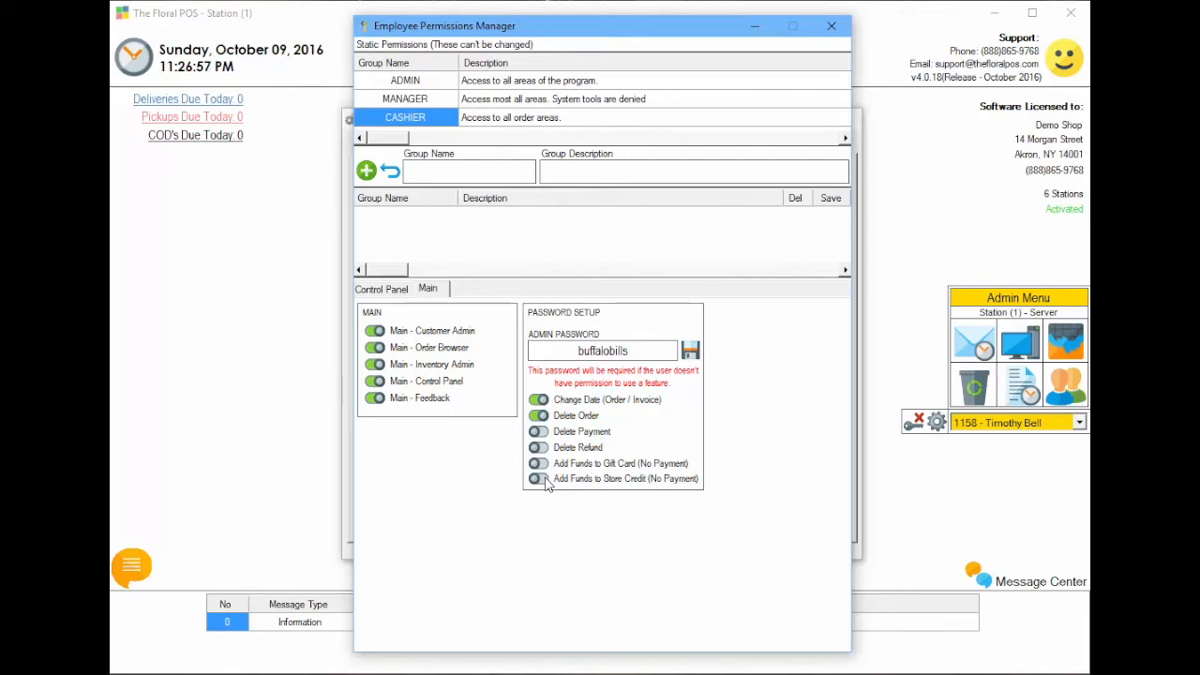
pyautogui.click(539, 416)
pyautogui.click(544, 399)
# Enable all six password-controlled permissions for the CASHIER group, from Change Date through Add Funds to Store Credit
pyautogui.click(540, 401)
pyautogui.click(539, 415)
pyautogui.click(540, 431)
pyautogui.click(540, 447)
pyautogui.click(539, 464)
pyautogui.click(539, 478)
# Disable all six password-controlled permissions for the CASHIER group and close the permissions, Employee Manager and Control Panel windows
pyautogui.click(539, 478)
pyautogui.click(540, 463)
pyautogui.click(539, 448)
pyautogui.click(539, 431)
pyautogui.click(539, 415)
pyautogui.click(541, 401)
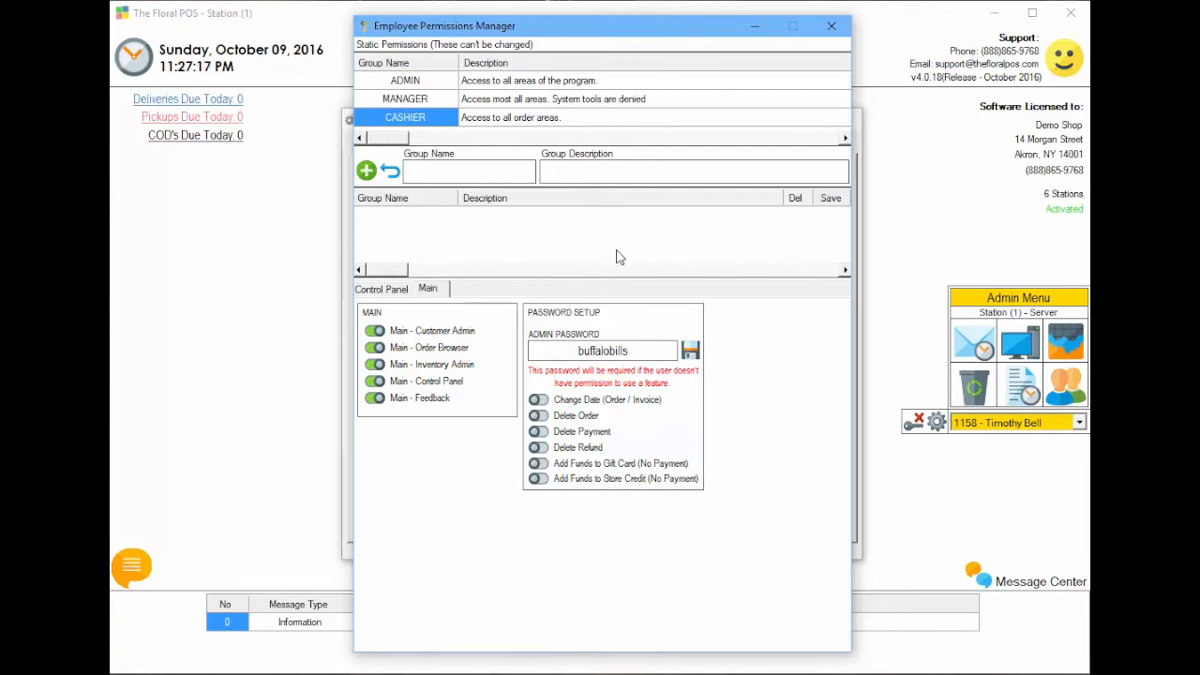
pyautogui.click(835, 28)
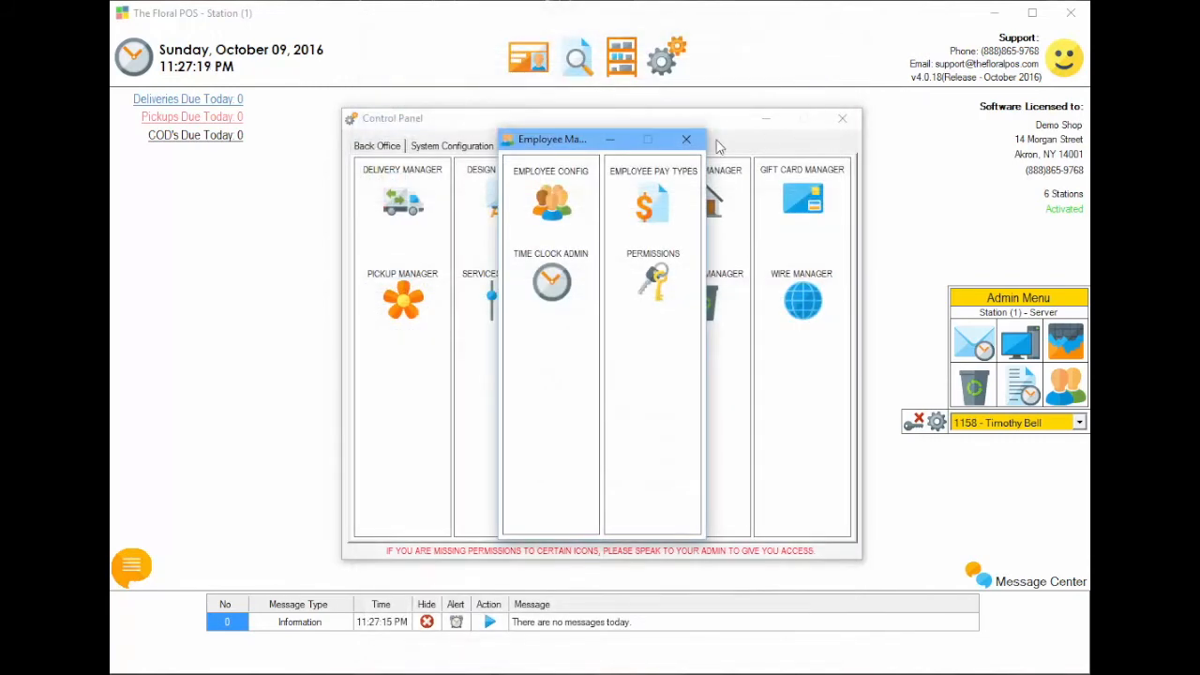
pyautogui.click(687, 137)
pyautogui.click(842, 120)
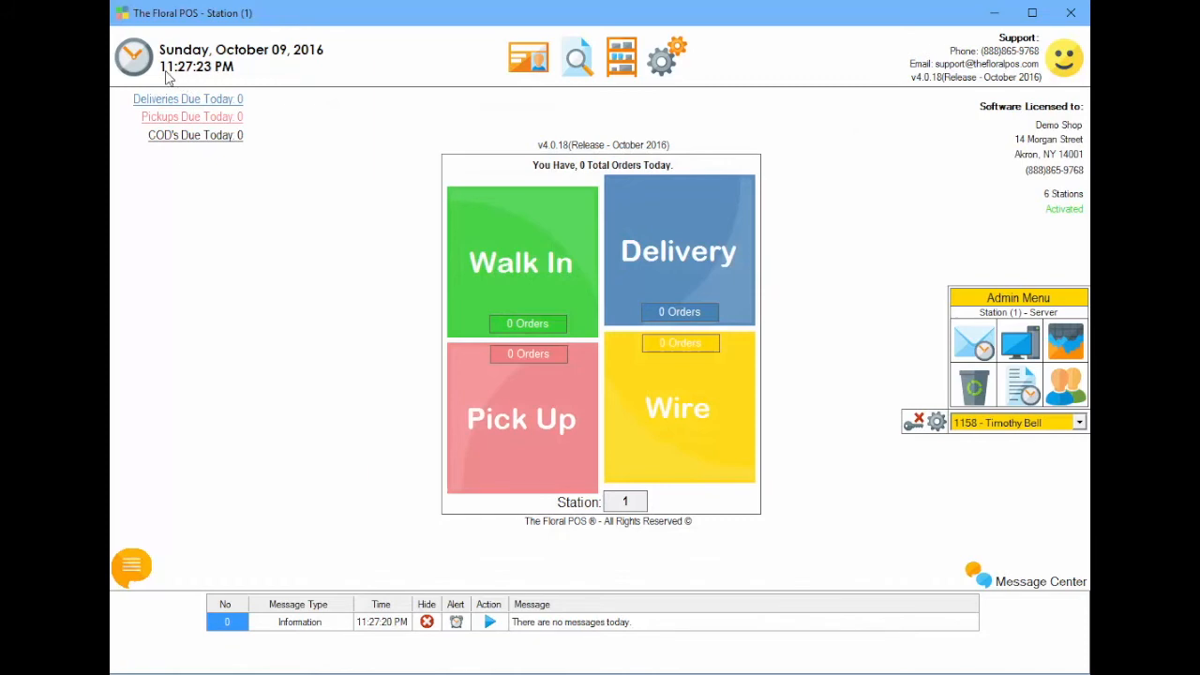
# View Time Clock Administration through the time clock as the admin employee, and close both windows
pyautogui.click(135, 58)
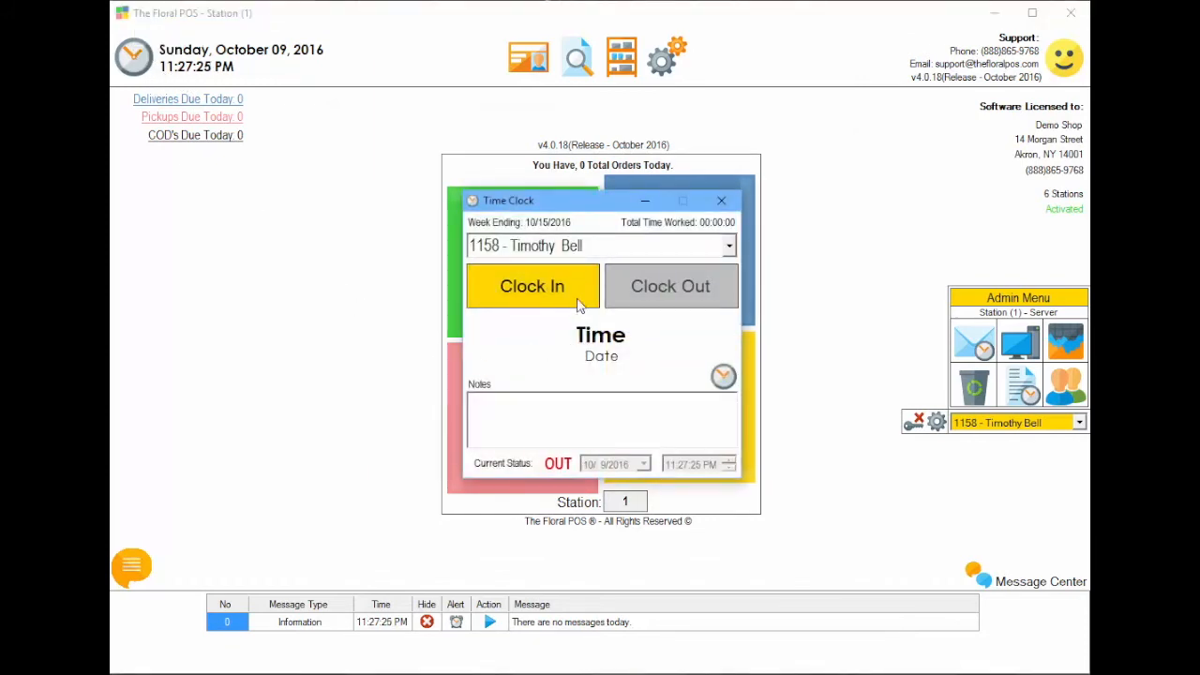
pyautogui.click(721, 378)
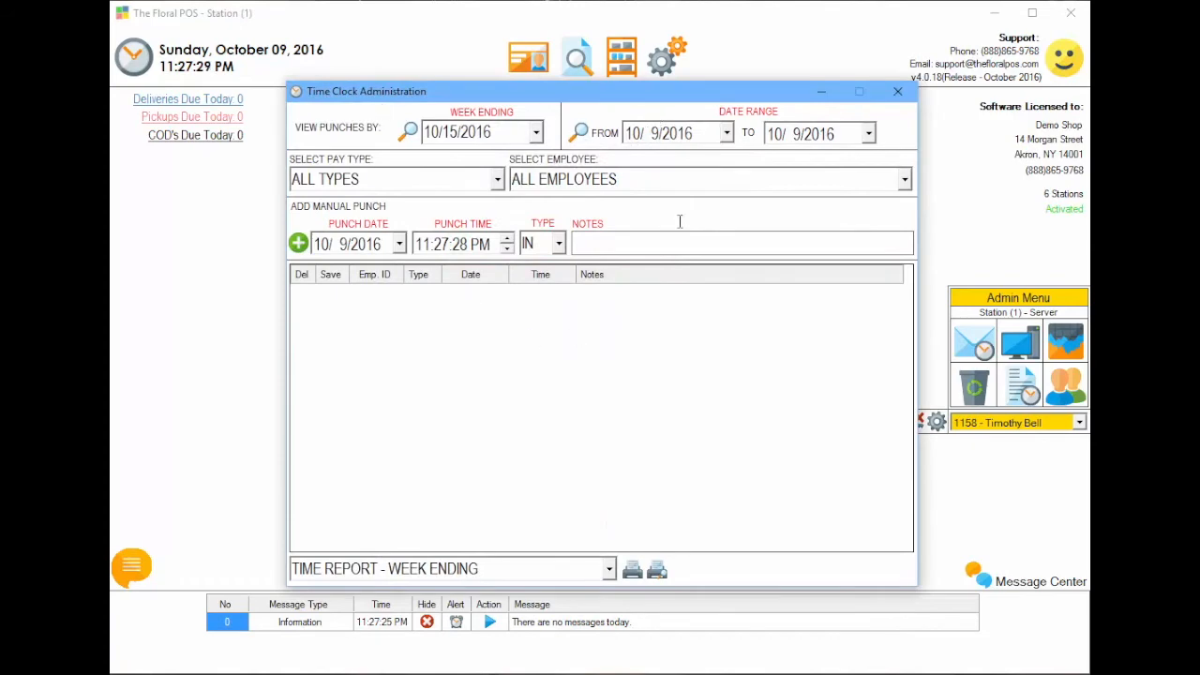
pyautogui.click(897, 91)
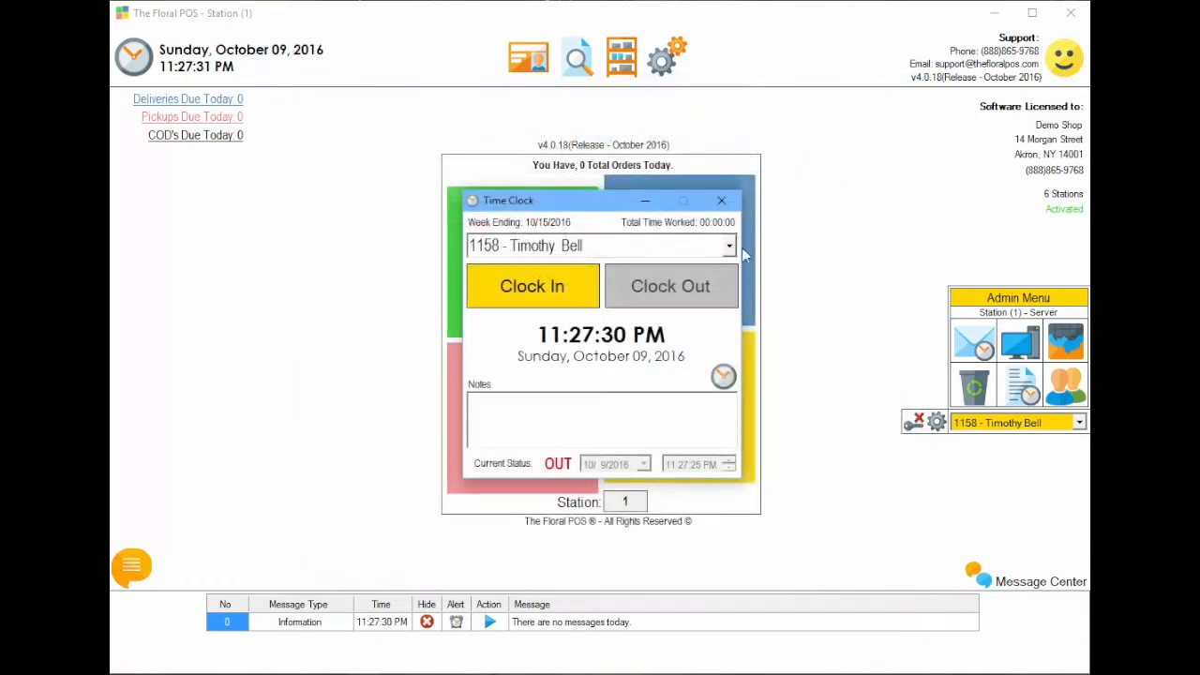
pyautogui.click(722, 201)
# Switch the active user to the cashier employee with that employee's password, and check the time clock for access to its administration
pyautogui.click(1080, 424)
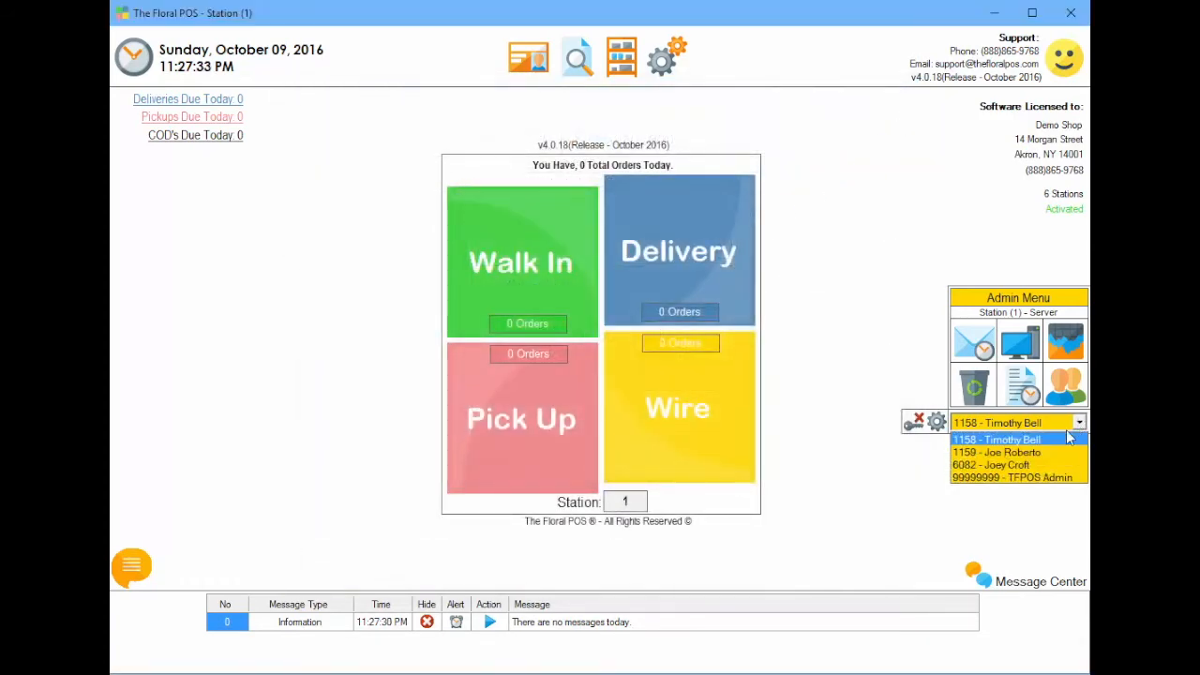
pyautogui.click(1035, 466)
pyautogui.write('******')
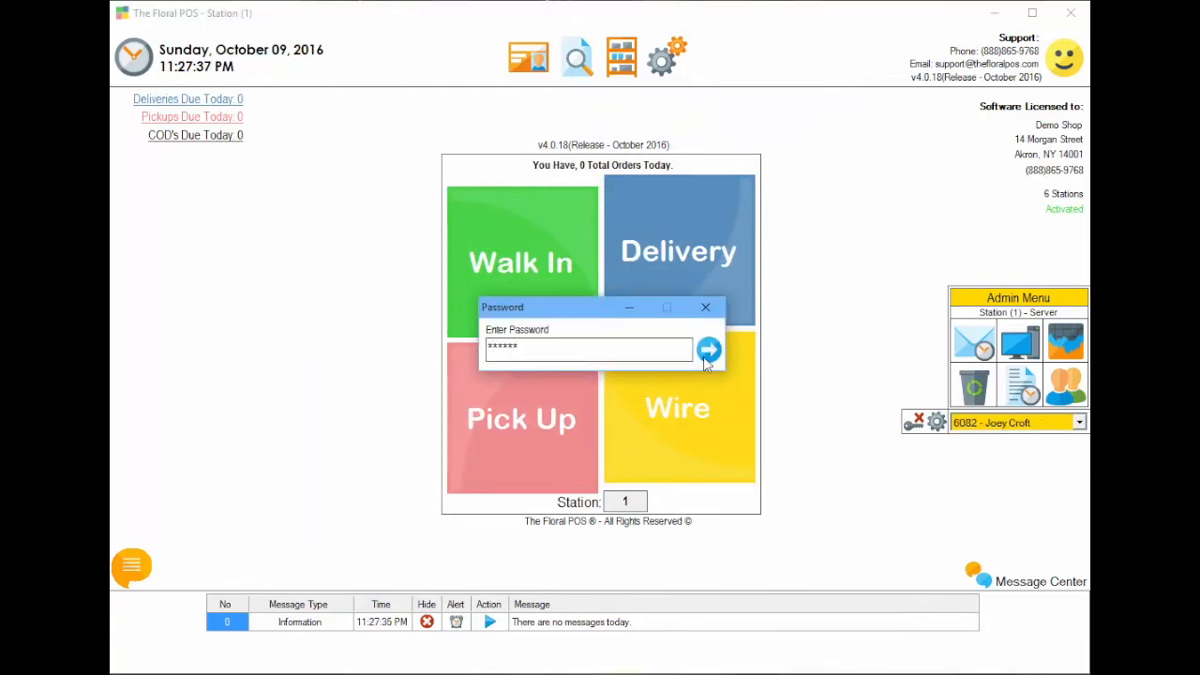
pyautogui.click(709, 348)
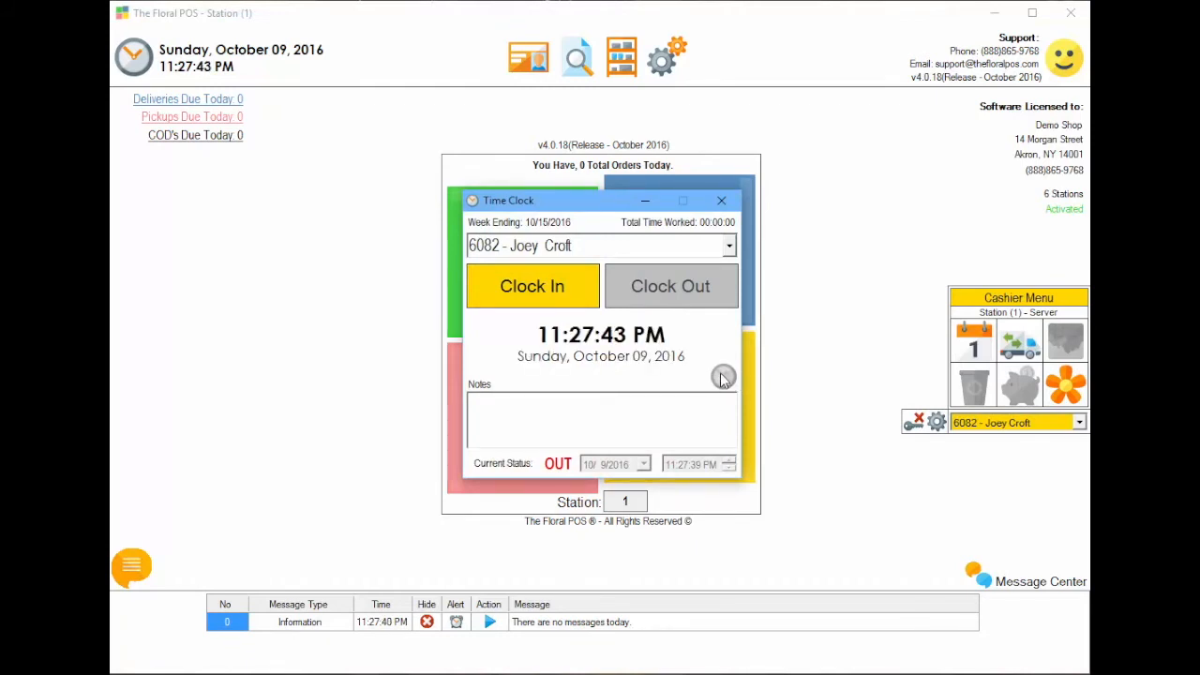
pyautogui.click(721, 200)
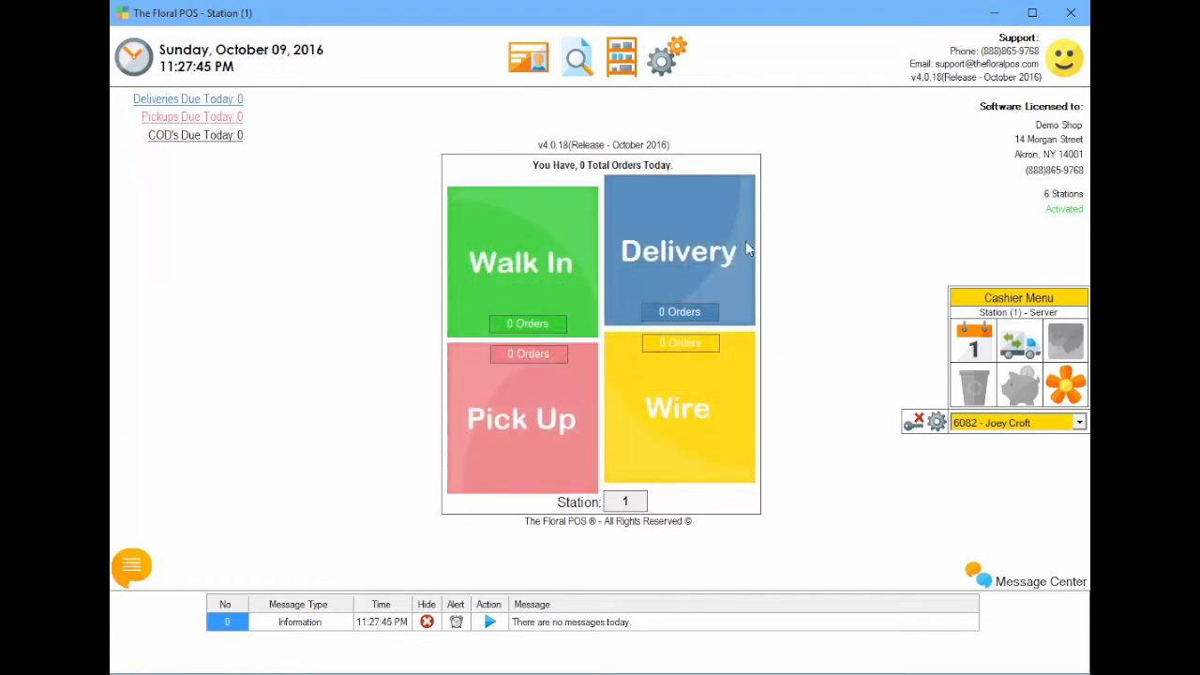
# Open the Store Credit Manager for the last customer listed in the Customer Administrator
pyautogui.click(579, 62)
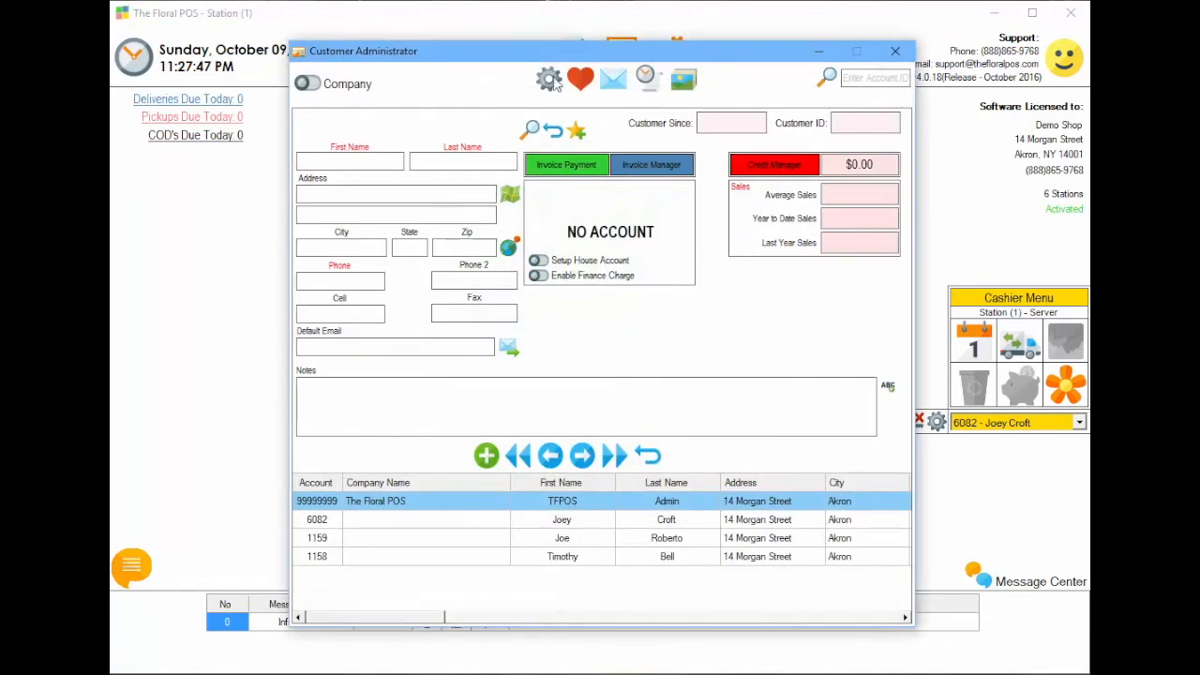
pyautogui.click(748, 161)
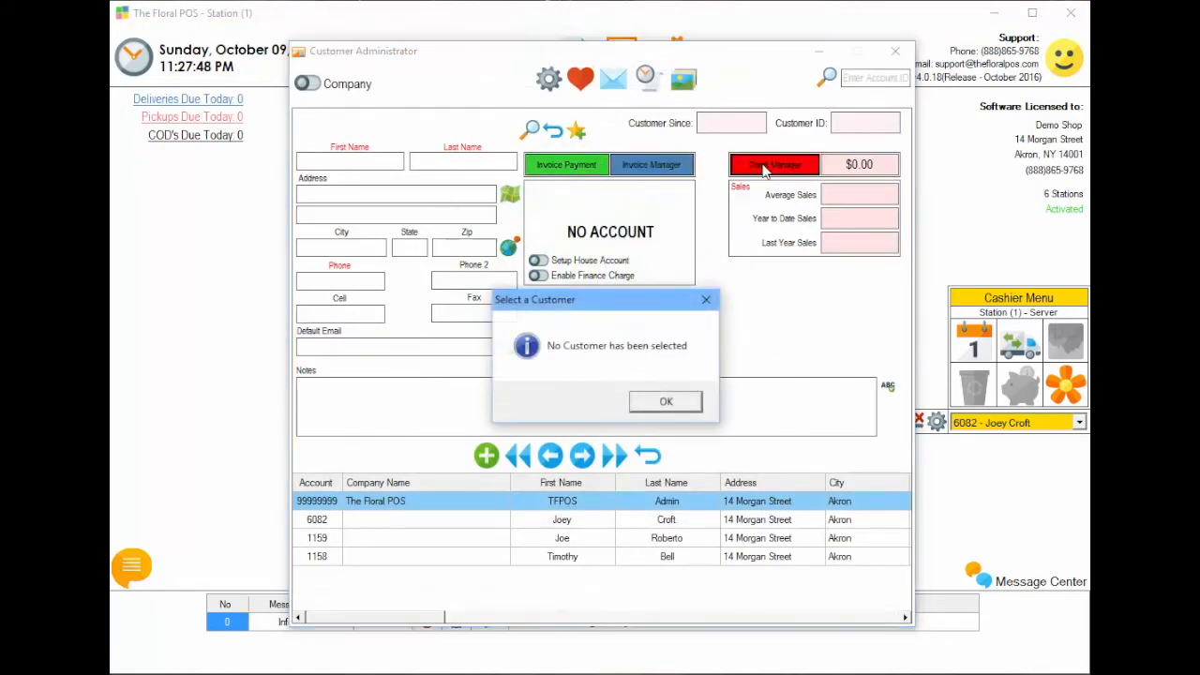
pyautogui.click(659, 403)
pyautogui.click(627, 556)
pyautogui.click(774, 164)
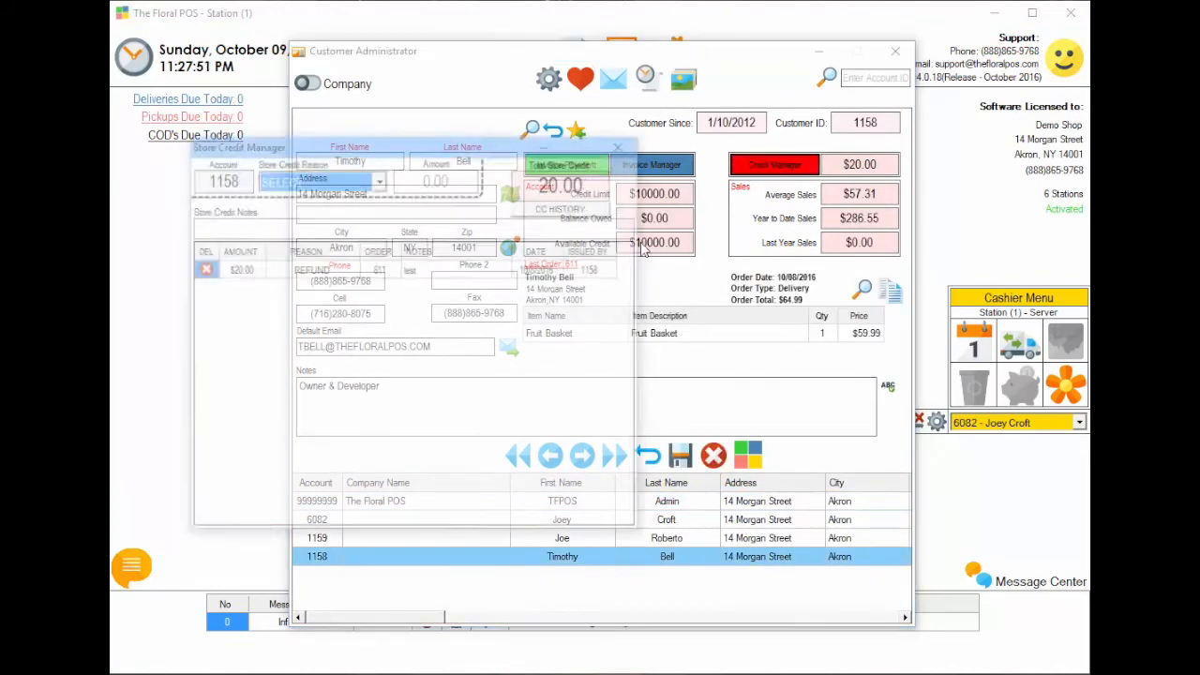
# Set the store credit reason to DEPOSIT and the amount to 50
pyautogui.moveTo(493, 145); pyautogui.dragTo(554, 143)
pyautogui.click(426, 178)
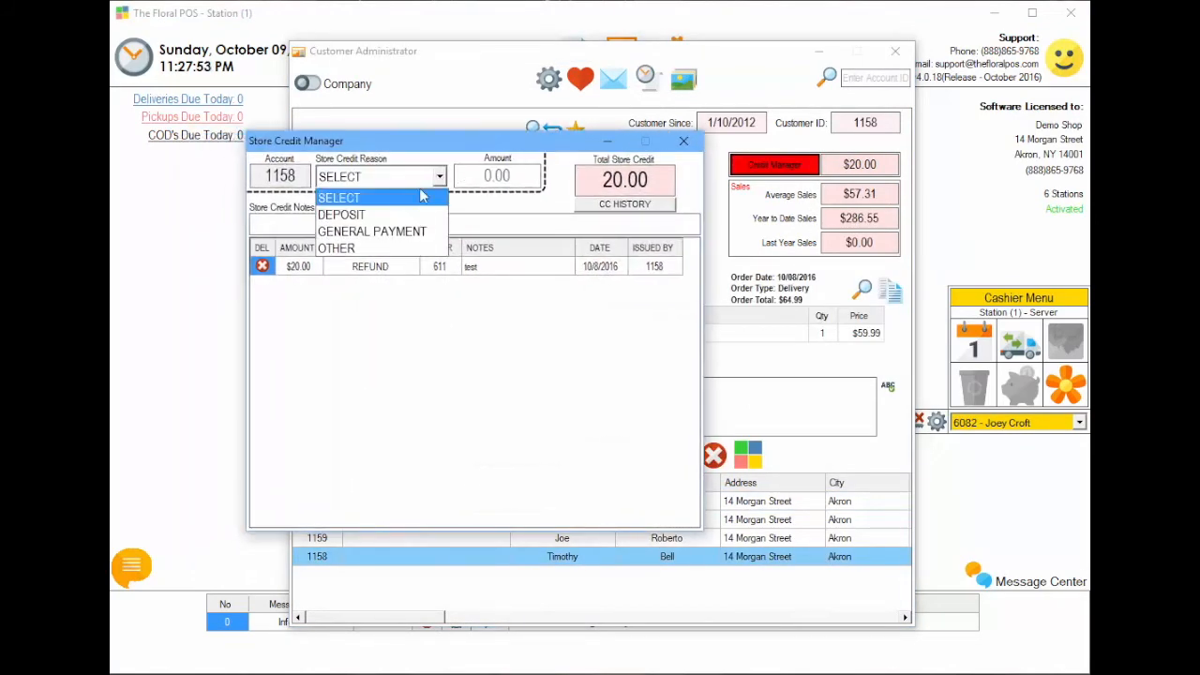
pyautogui.click(392, 216)
pyautogui.click(457, 178)
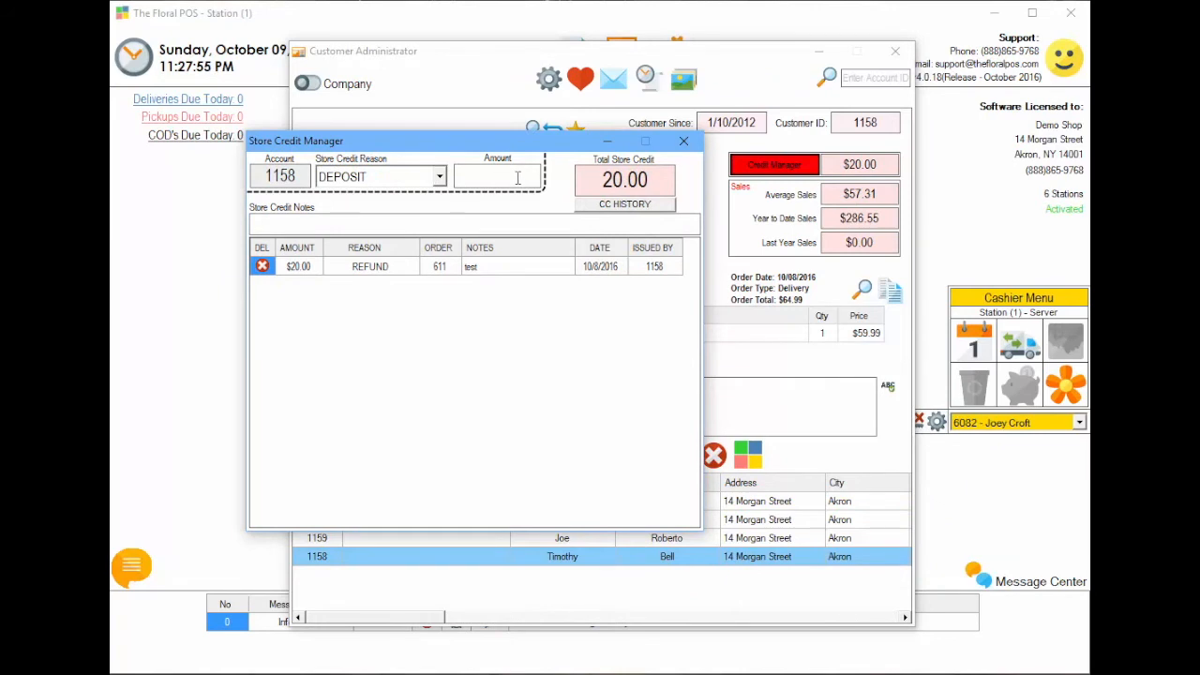
pyautogui.write('50')
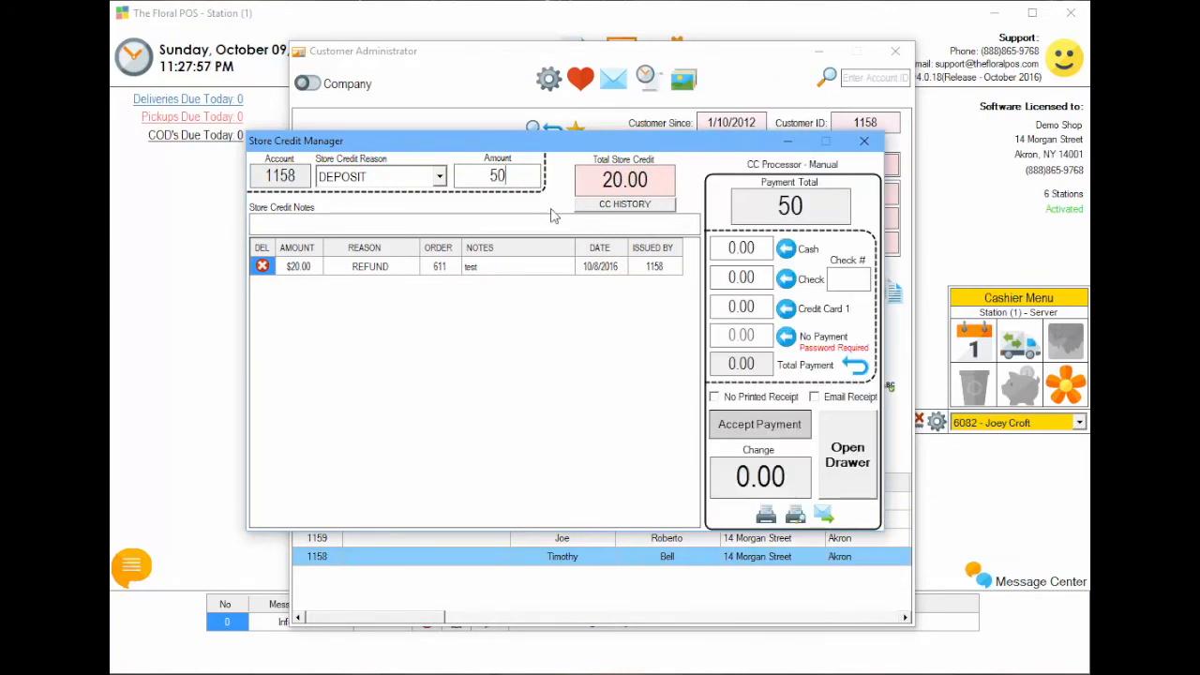
# Try to apply the 50.00 deposit as No Payment, leave the password prompt, and close the store credit and customer windows
pyautogui.click(787, 338)
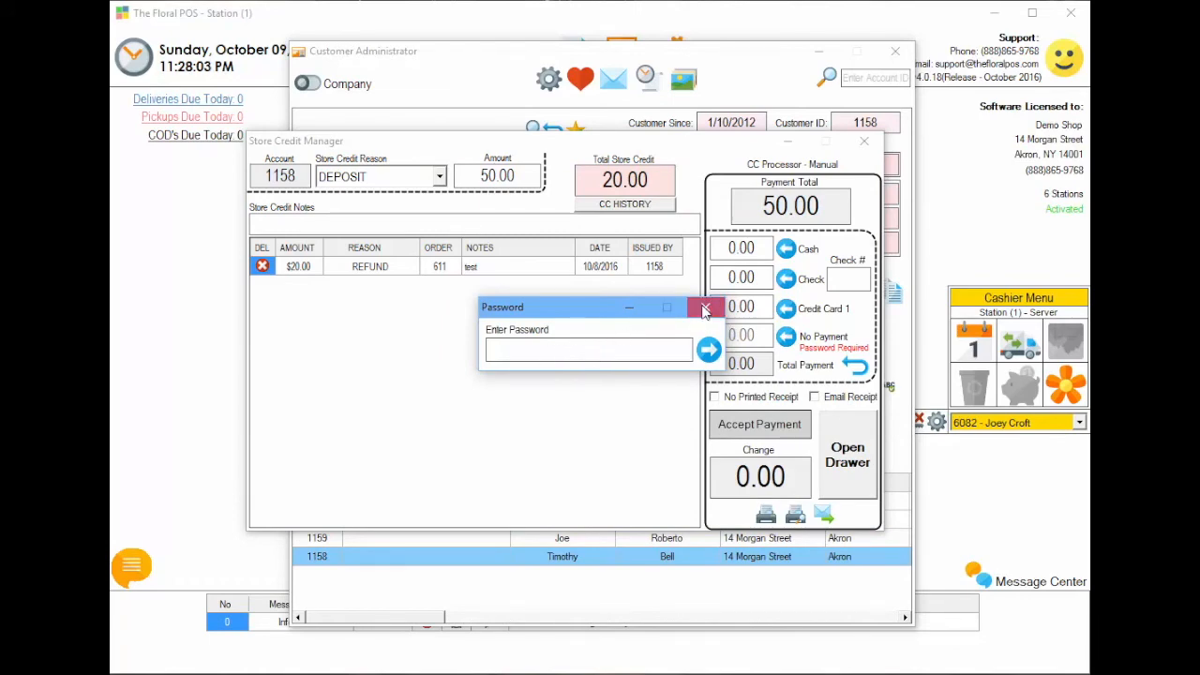
pyautogui.click(705, 348)
pyautogui.click(756, 402)
pyautogui.click(863, 143)
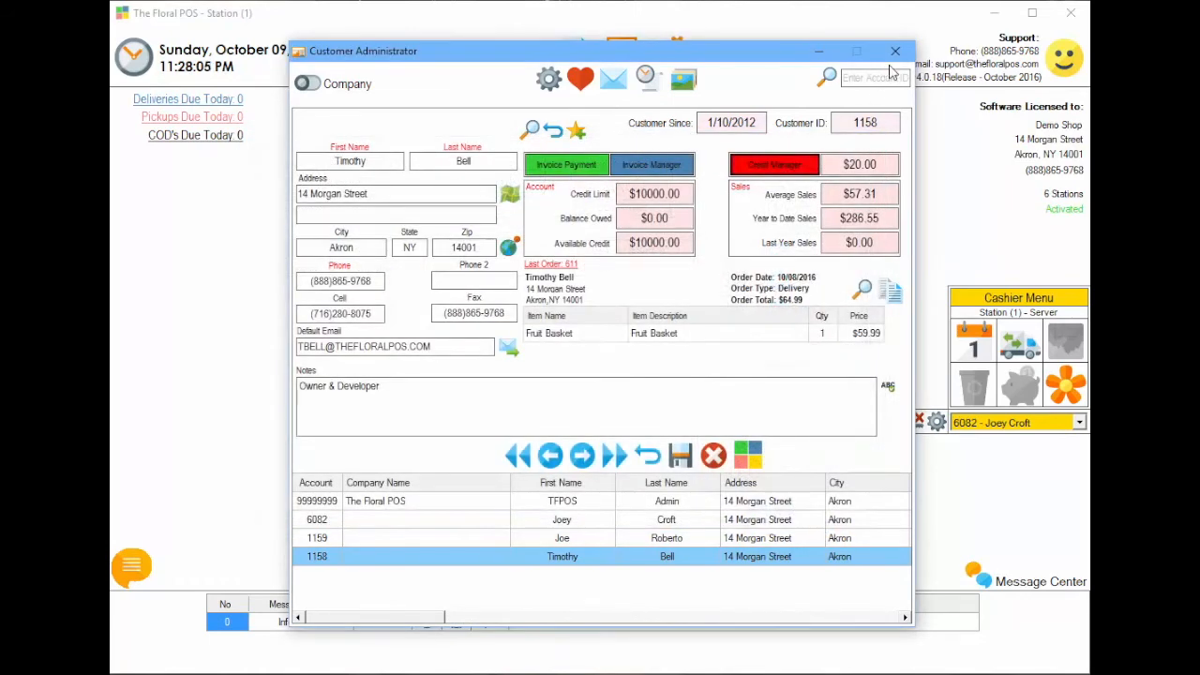
pyautogui.click(896, 51)
# Switch the active user back to the admin employee, entering that employee's password
pyautogui.click(1032, 423)
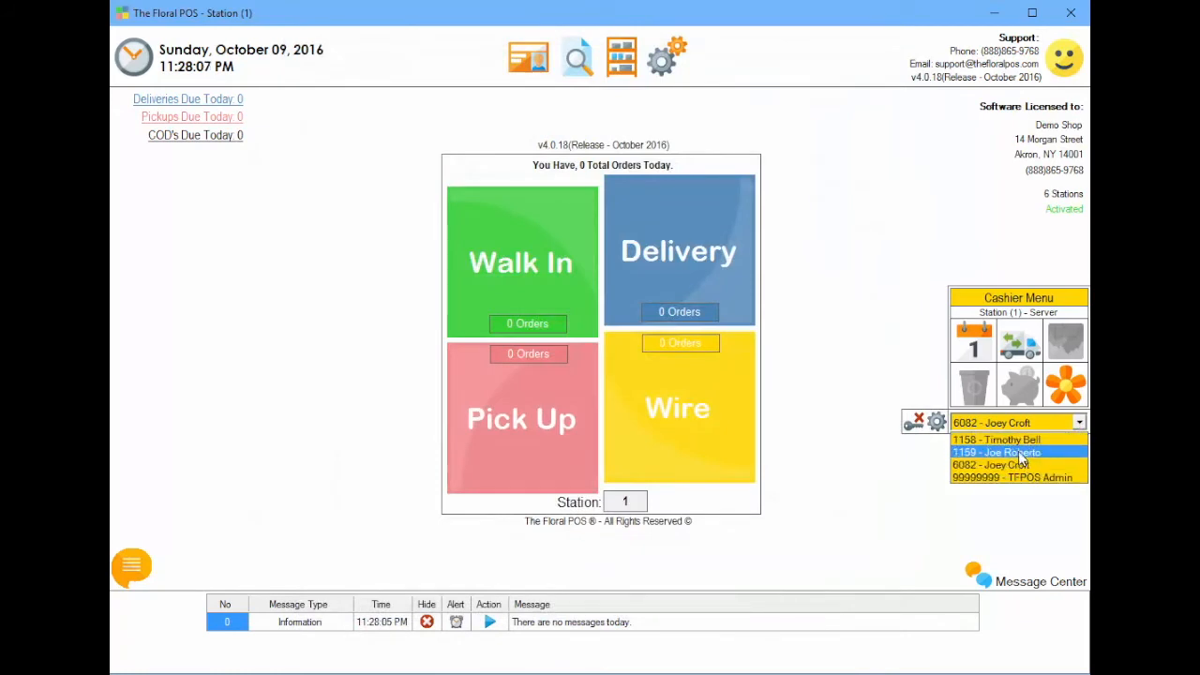
pyautogui.click(1018, 439)
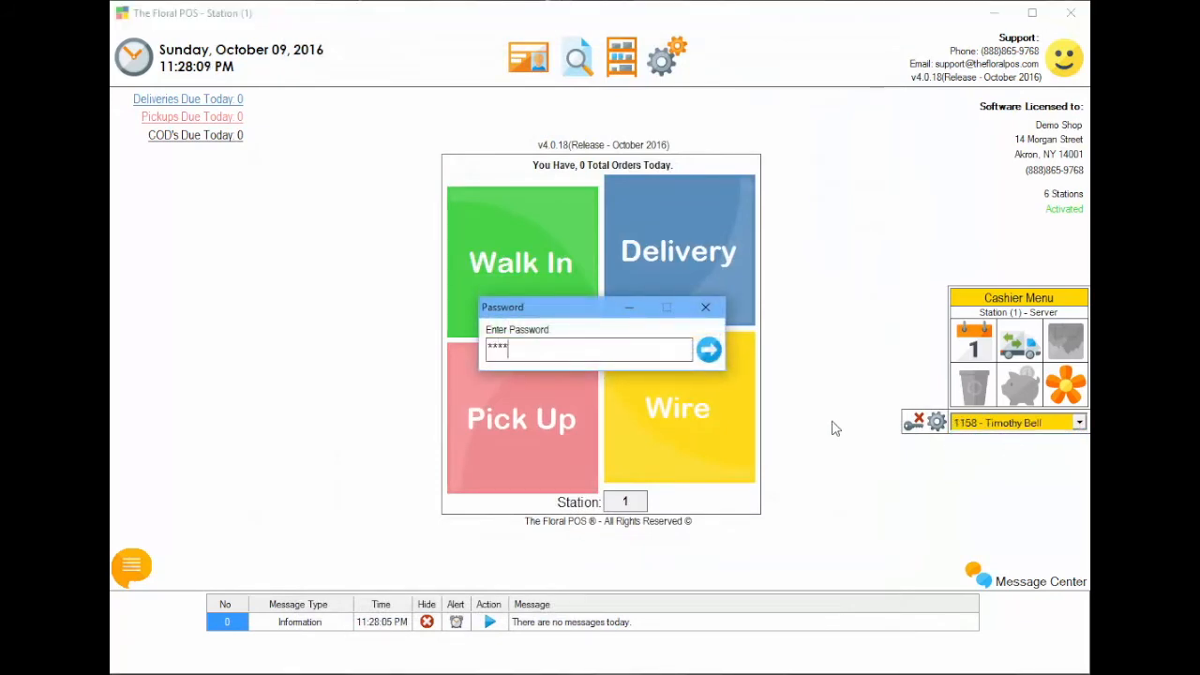
pyautogui.press('Return')
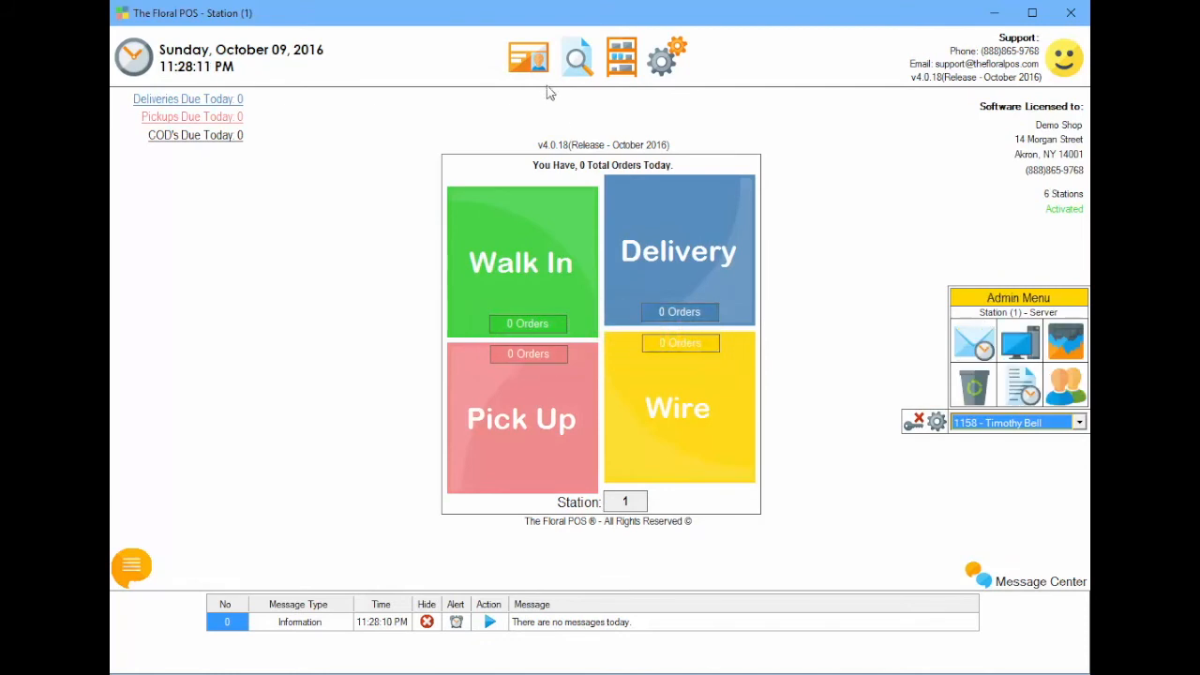
# Open the Store Credit Manager for the last listed customer as the admin employee
pyautogui.click(530, 59)
pyautogui.click(579, 558)
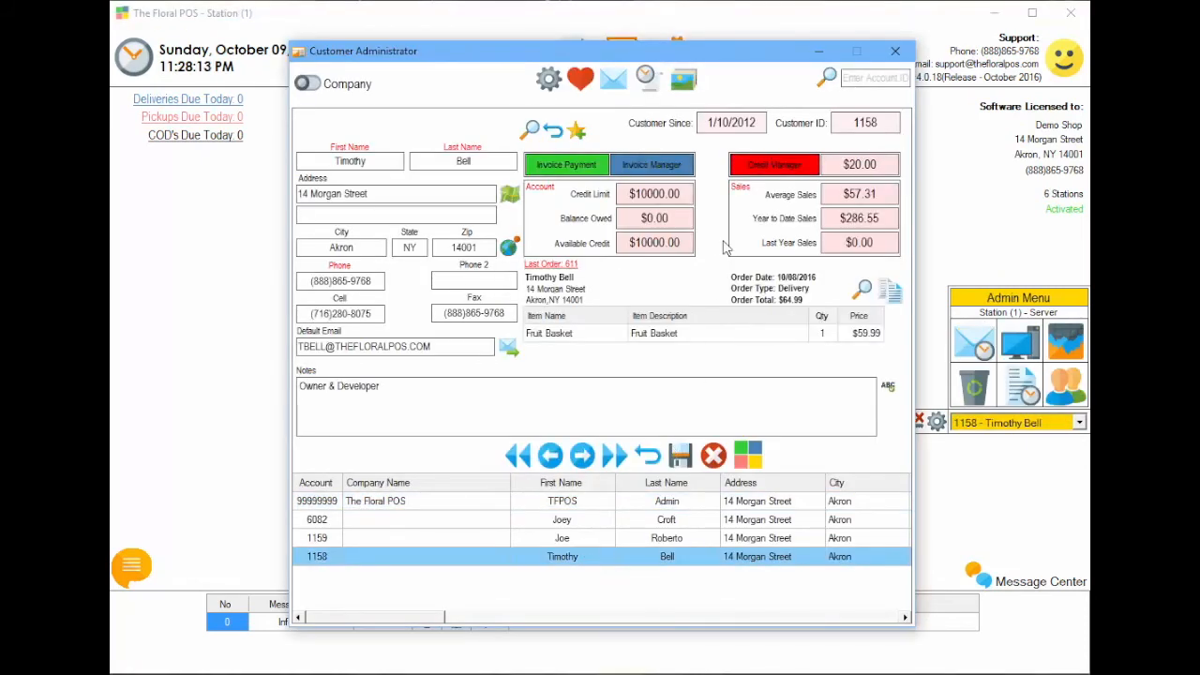
pyautogui.click(774, 165)
# Enter a 50.00 DEPOSIT applied as No Payment, and close the store credit and customer windows without accepting it
pyautogui.click(379, 180)
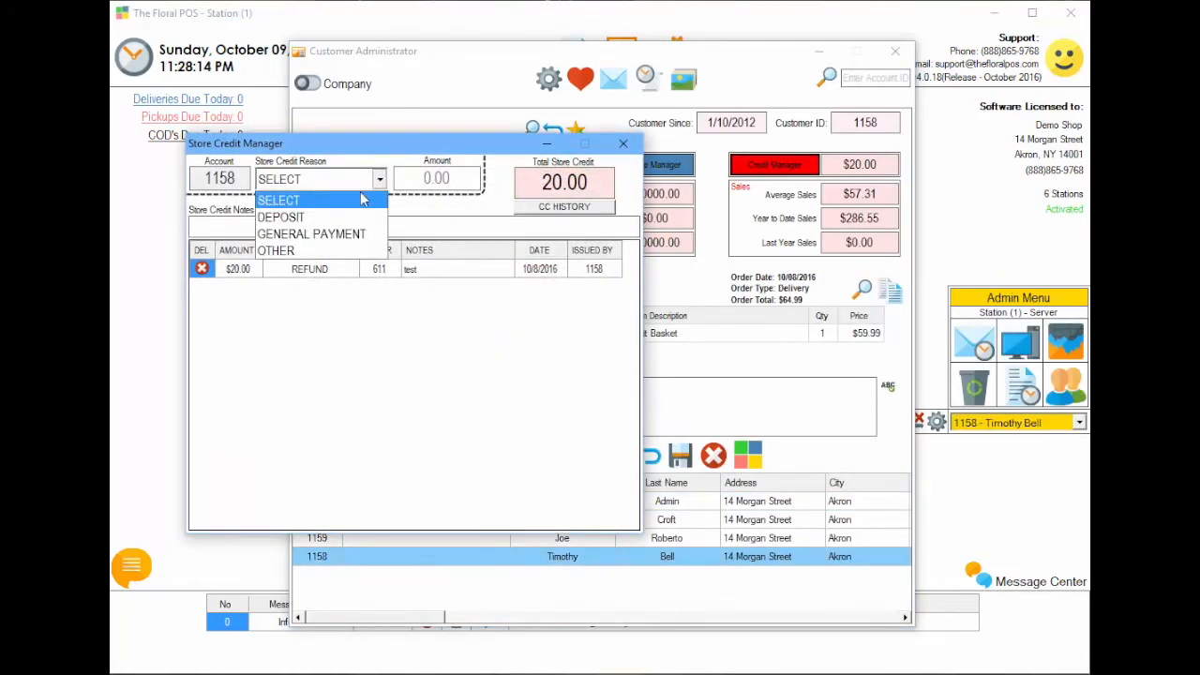
pyautogui.click(324, 217)
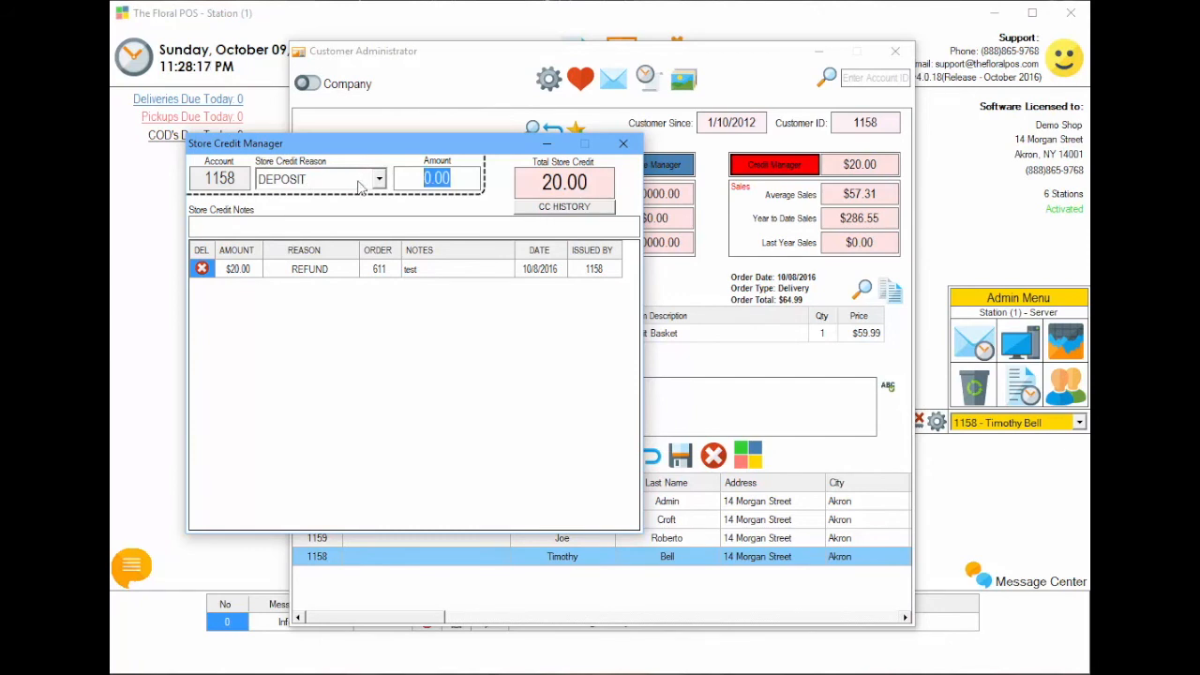
pyautogui.write('50')
pyautogui.click(726, 340)
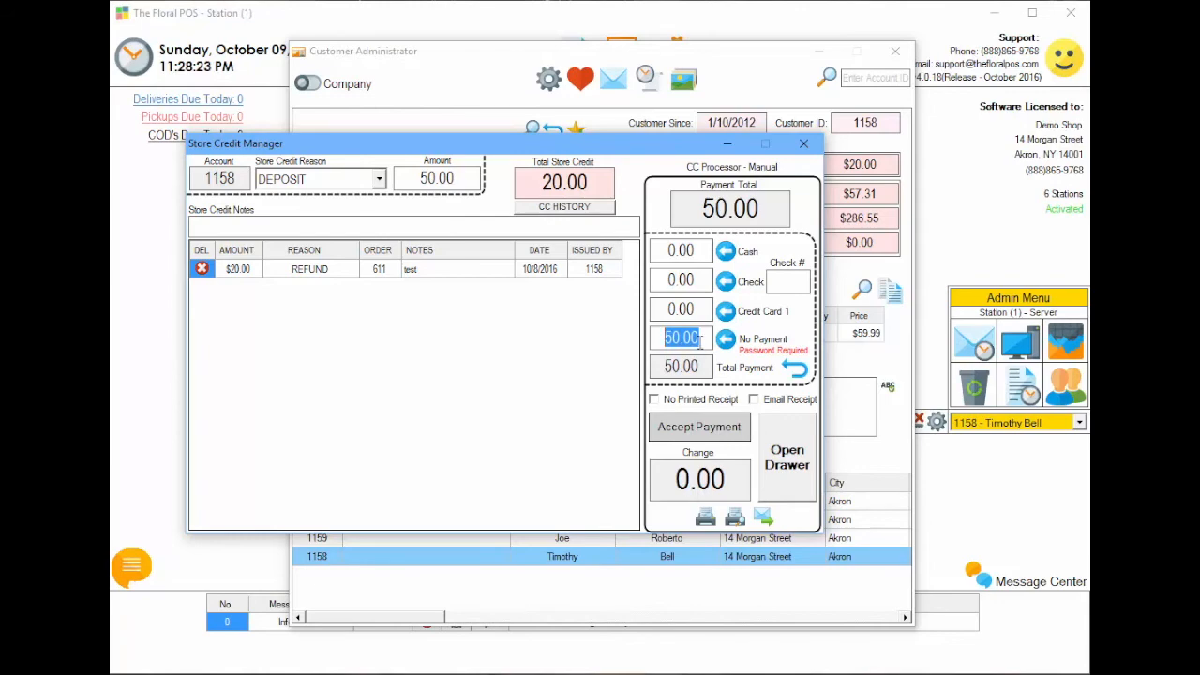
pyautogui.click(804, 144)
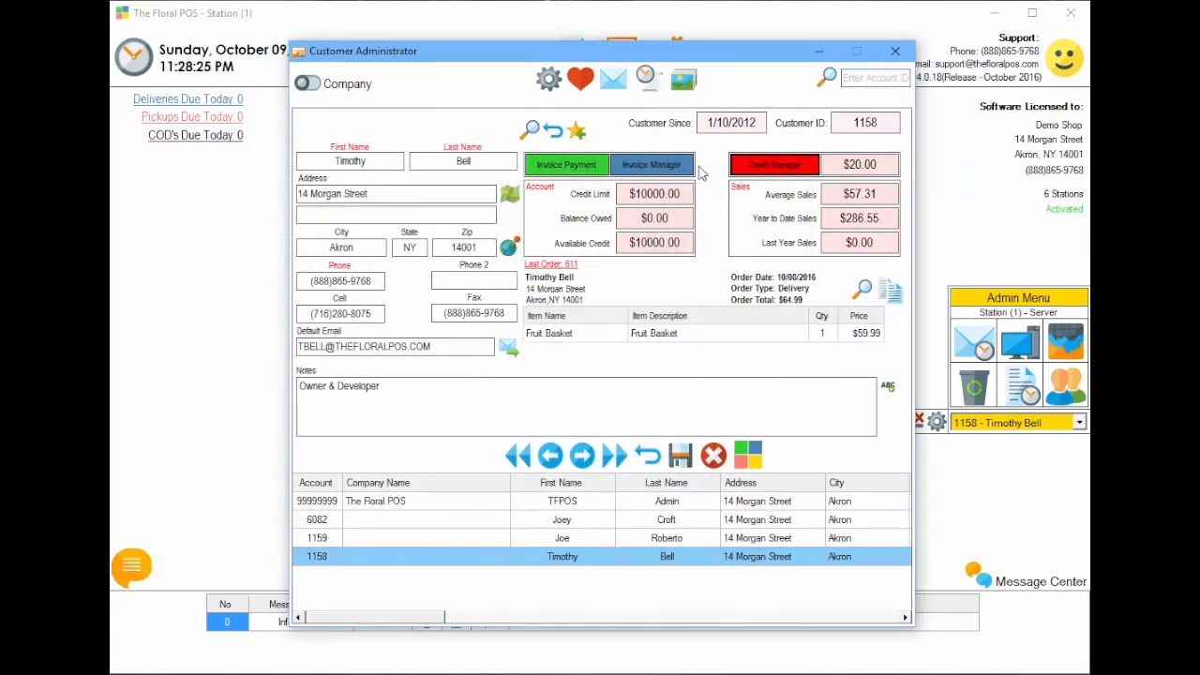
pyautogui.moveTo(611, 45); pyautogui.dragTo(712, 41)
pyautogui.click(949, 44)
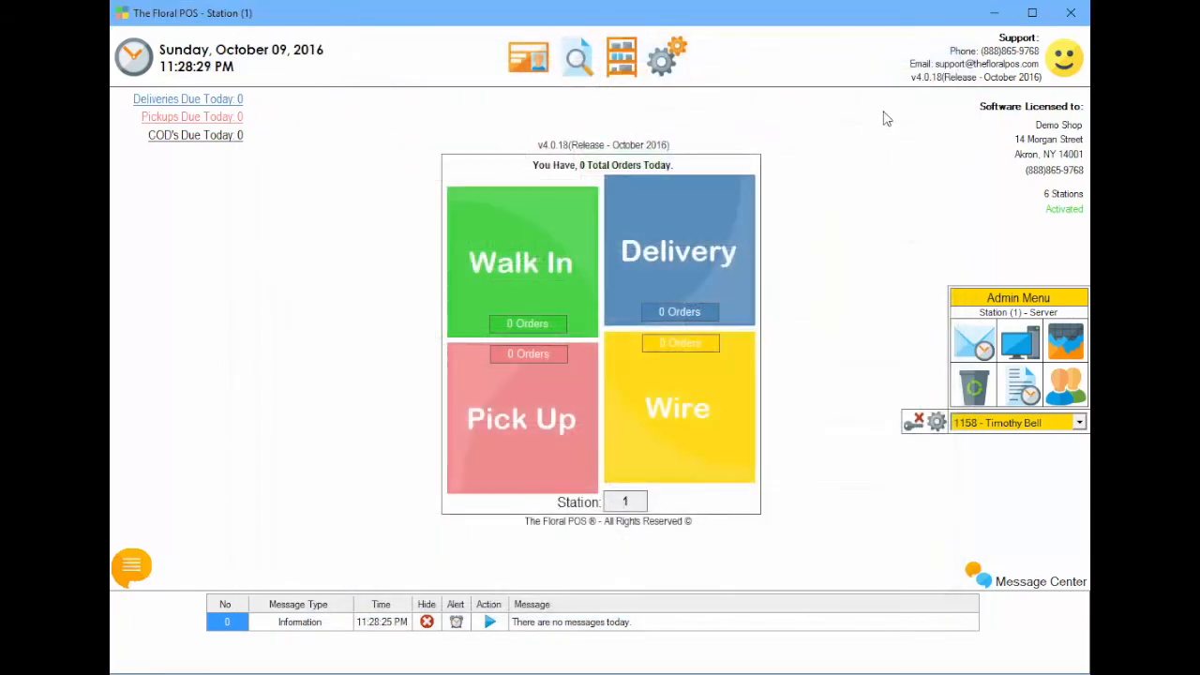
# Open Invoice Payment for the last customer listed in the Customer Administrator
pyautogui.click(623, 64)
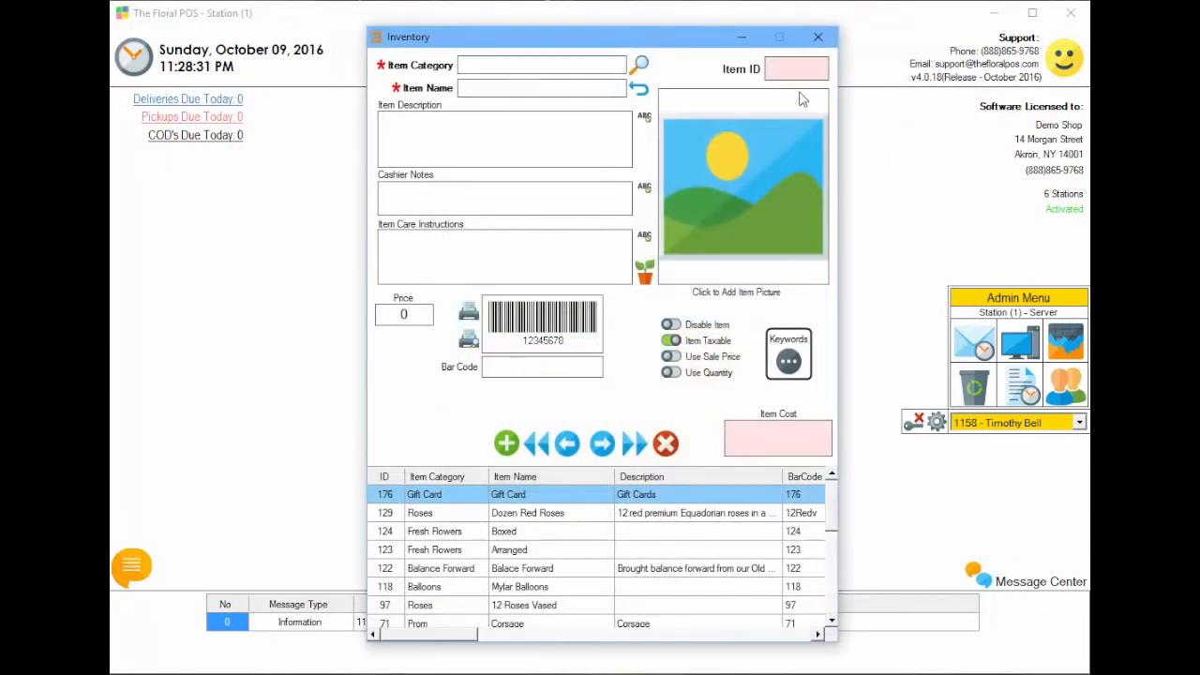
pyautogui.click(818, 38)
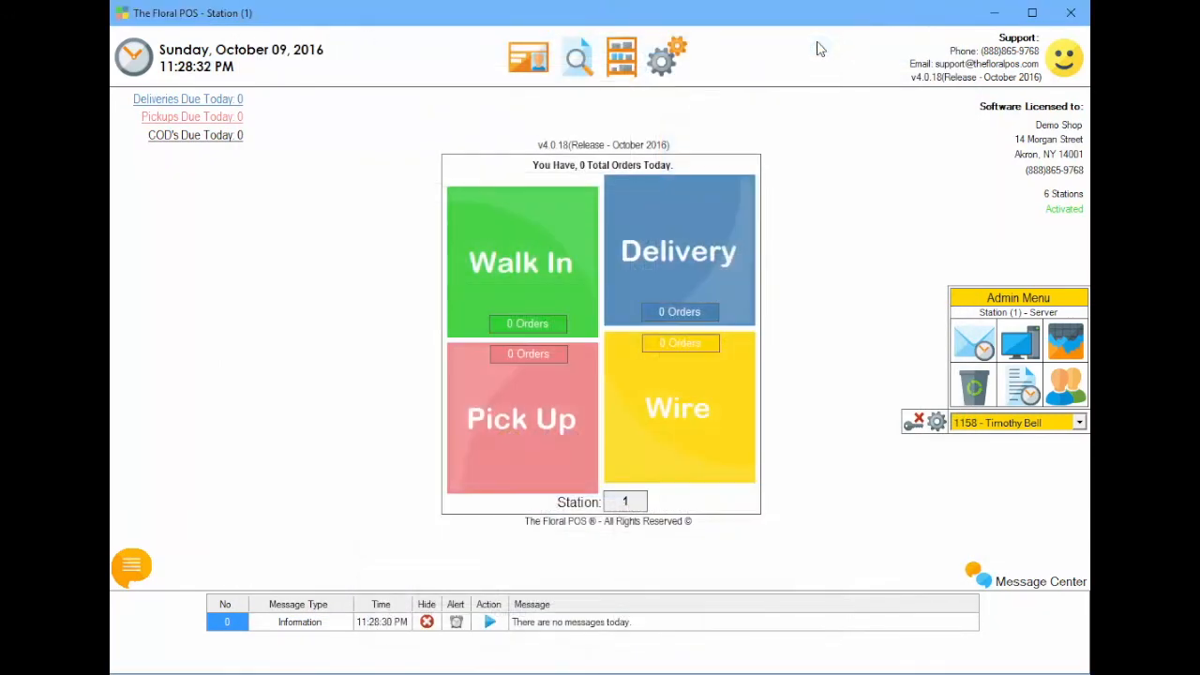
pyautogui.click(530, 66)
pyautogui.click(605, 548)
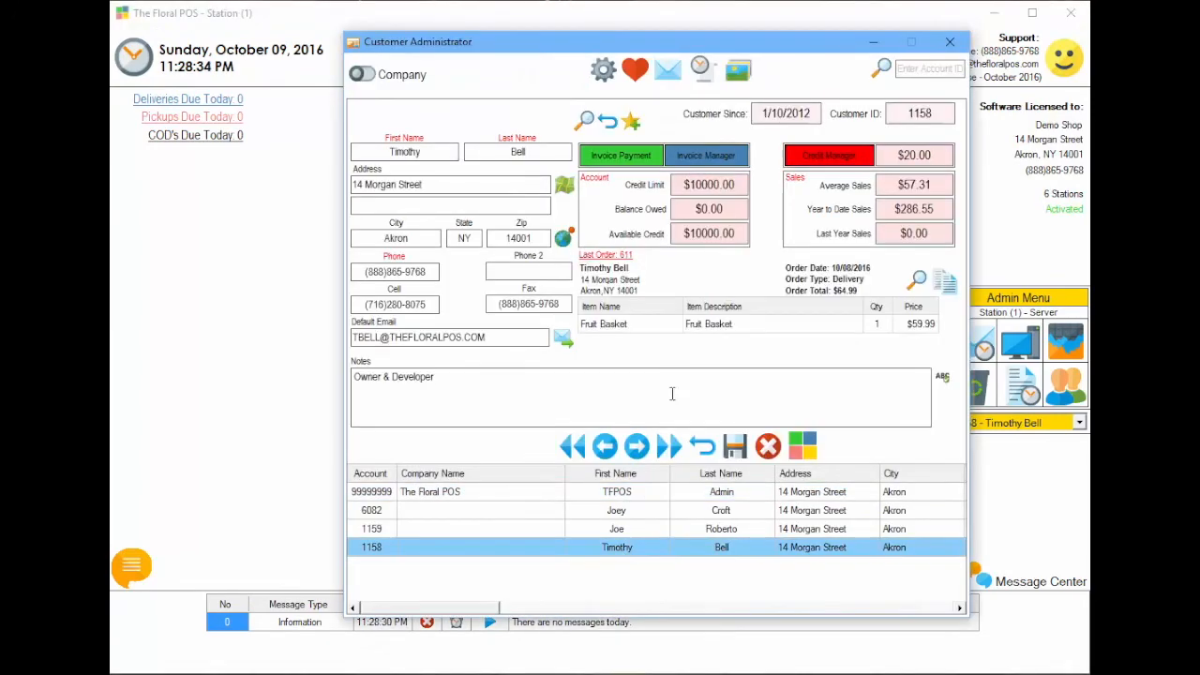
pyautogui.click(623, 157)
# Try to delete the listed invoice's payment as the admin employee, decline the deletion, and close the payment and customer windows
pyautogui.click(606, 140)
pyautogui.click(538, 261)
pyautogui.click(415, 306)
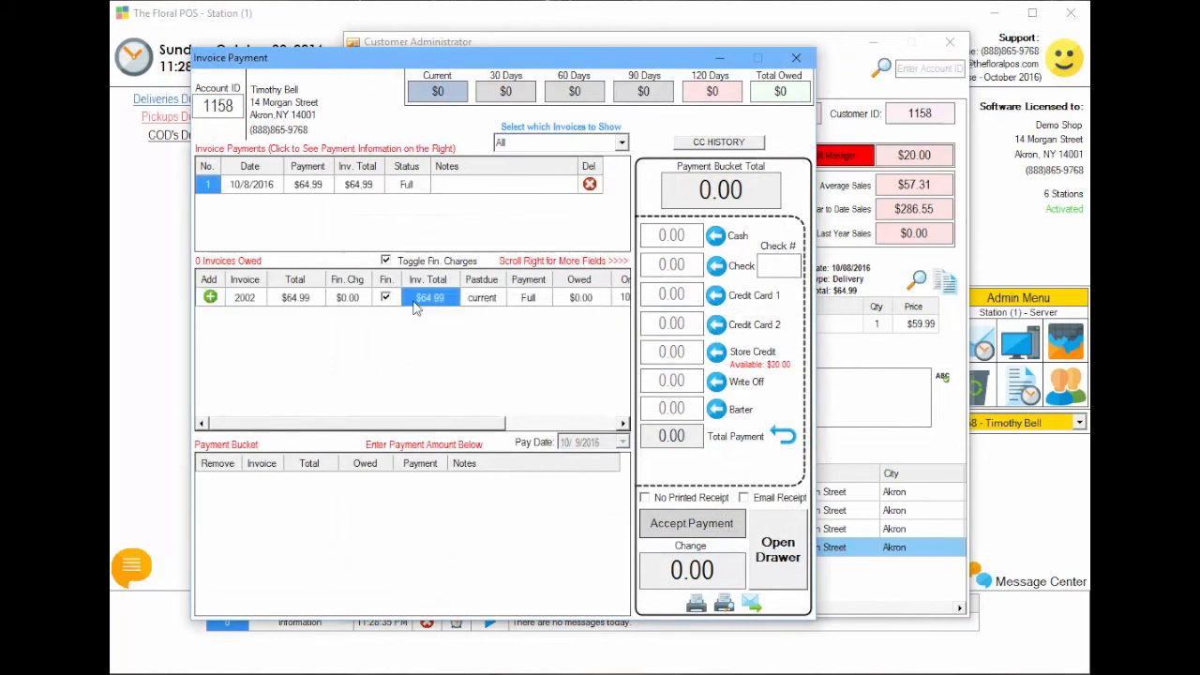
pyautogui.click(590, 183)
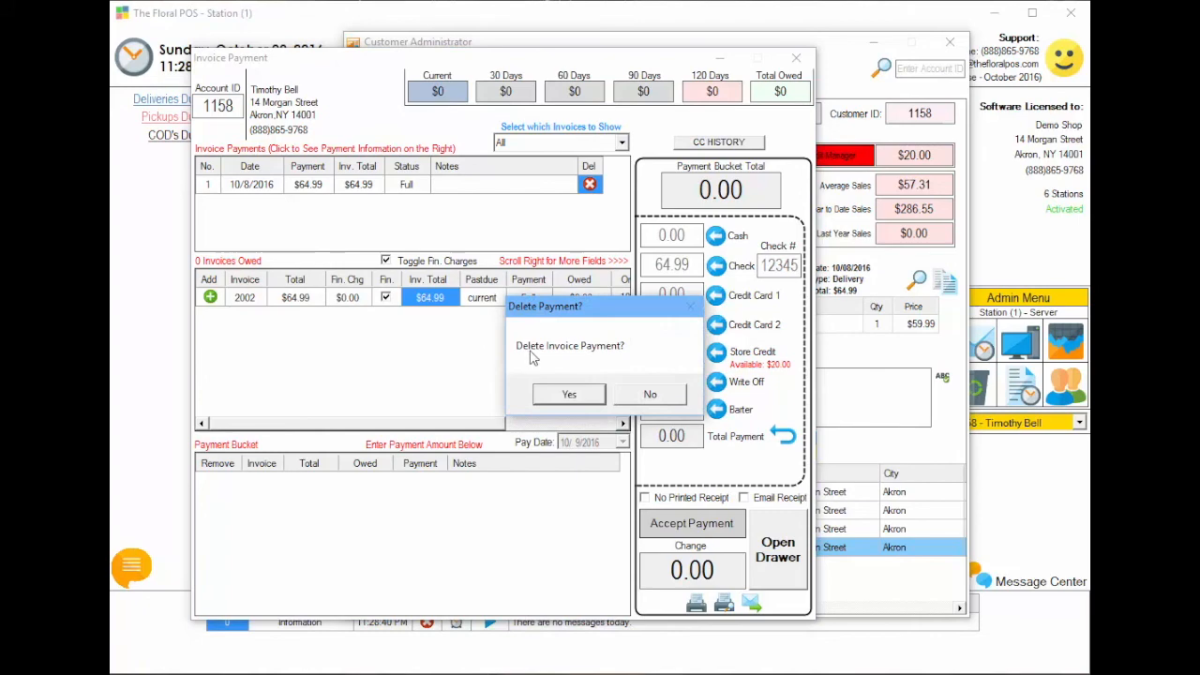
pyautogui.click(650, 393)
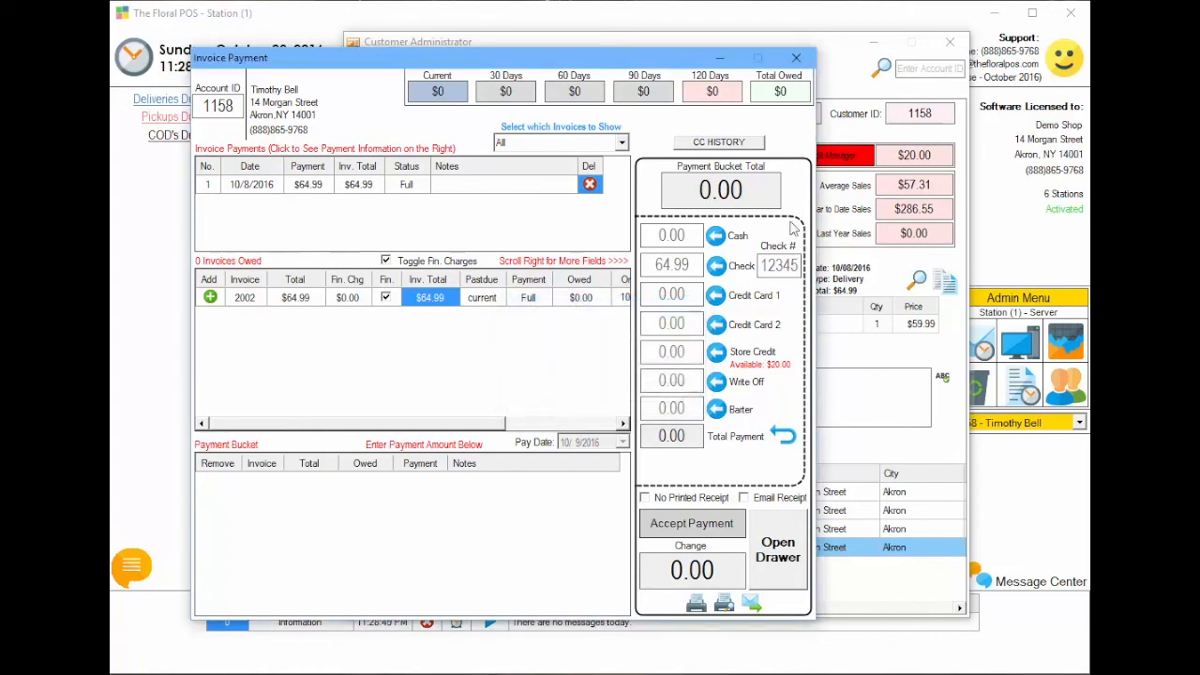
pyautogui.click(797, 57)
pyautogui.click(937, 49)
# Switch the active user to the cashier employee, entering that employee's password
pyautogui.click(1018, 423)
pyautogui.click(997, 457)
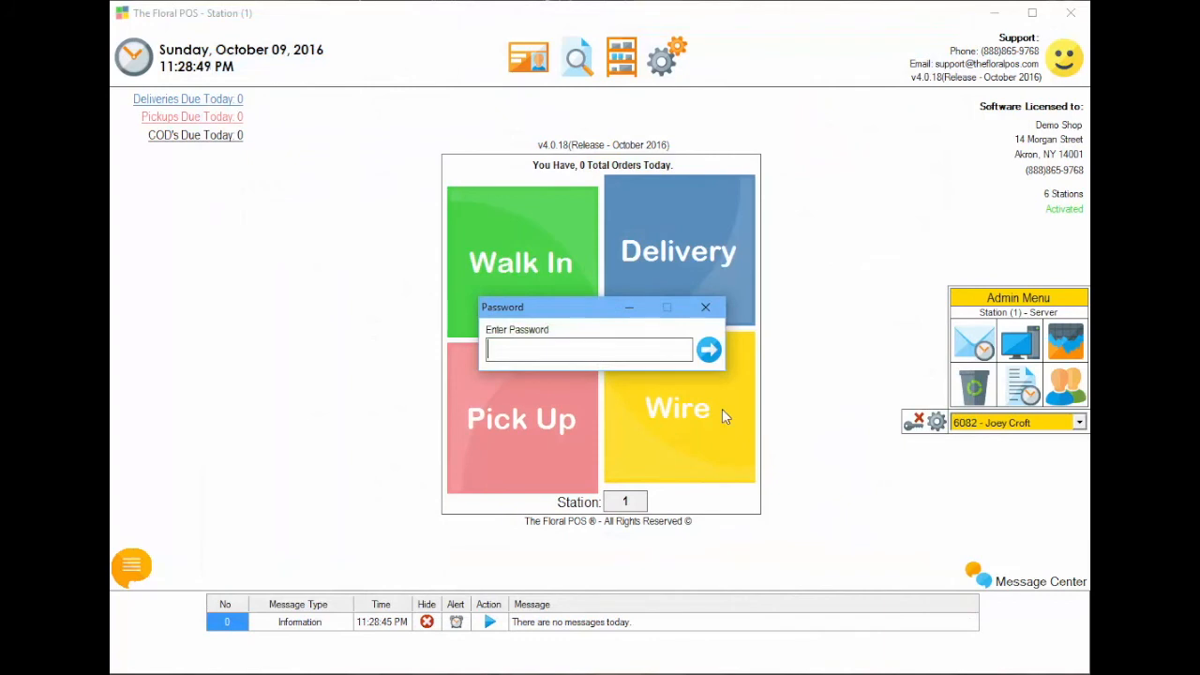
pyautogui.write('******')
pyautogui.click(709, 349)
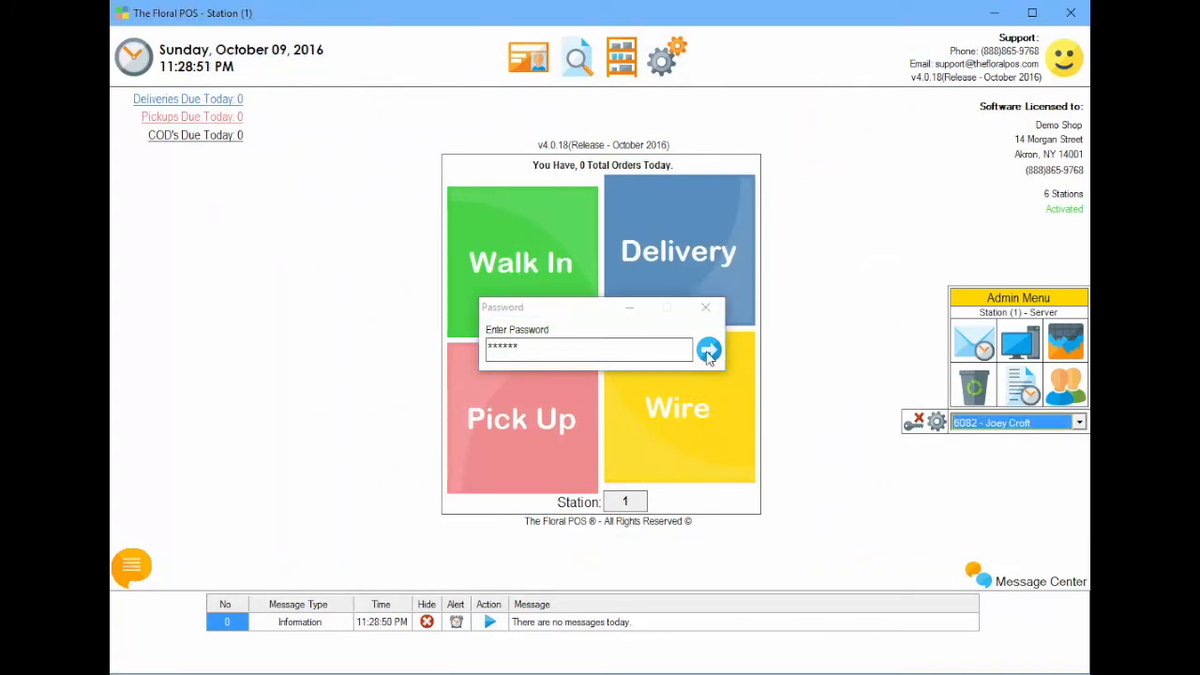
# Open Invoice Payment for the last listed customer as the cashier employee
pyautogui.click(530, 62)
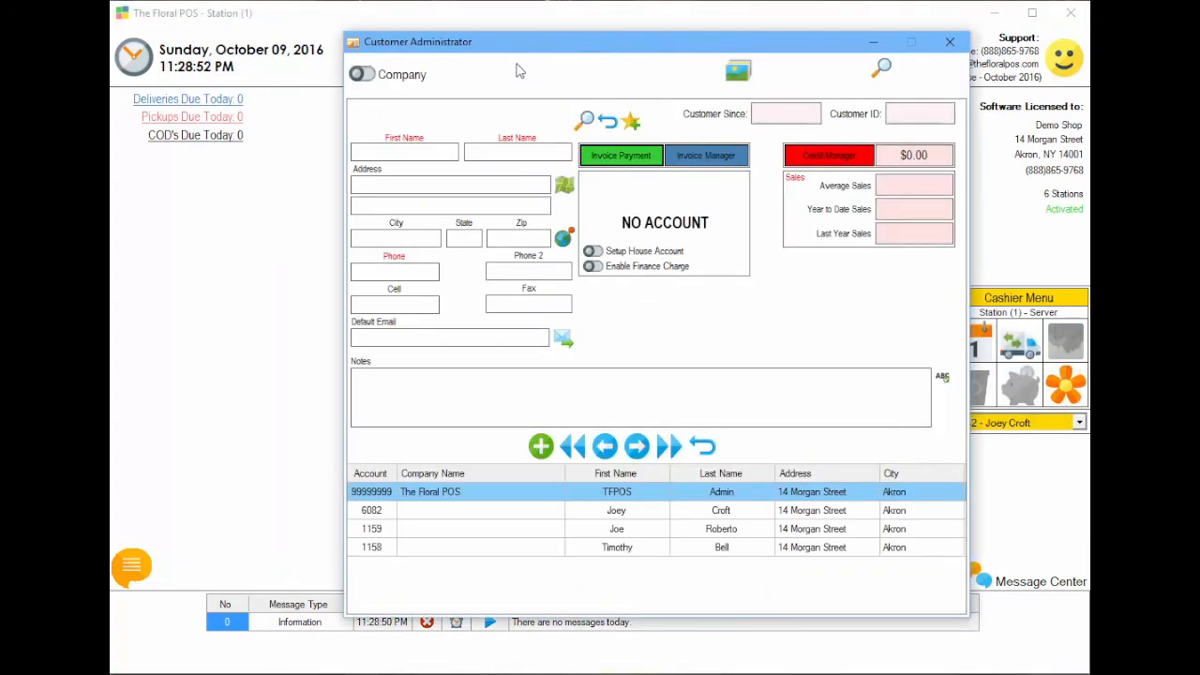
pyautogui.click(593, 548)
pyautogui.click(632, 157)
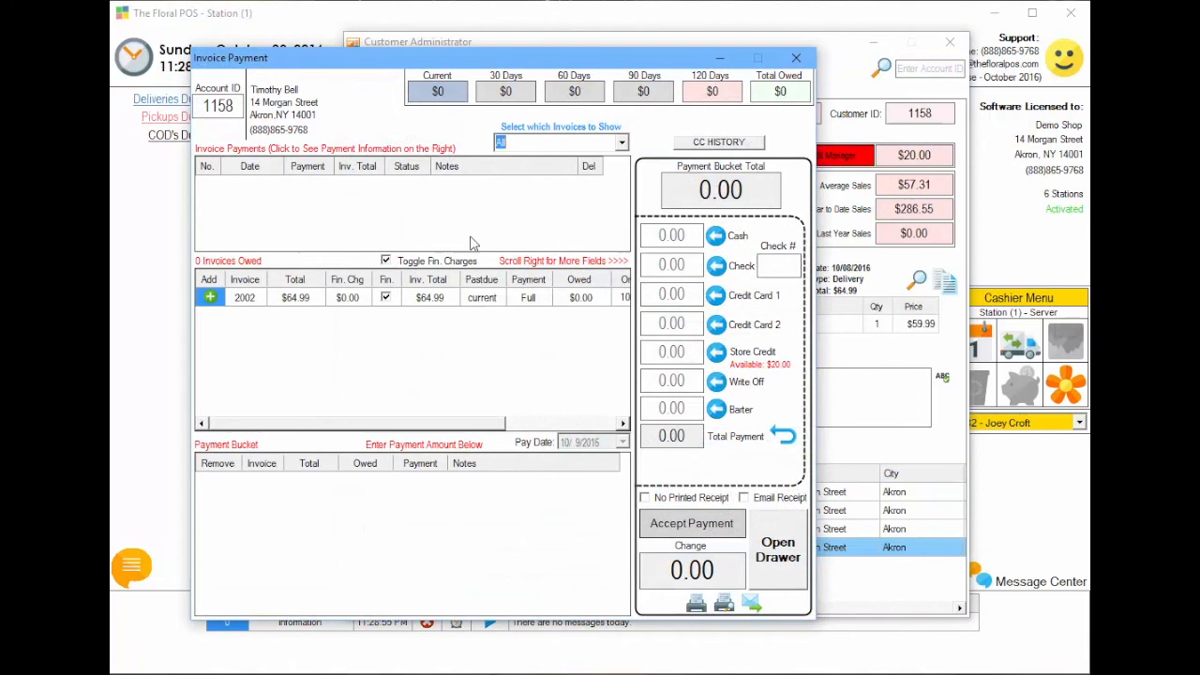
# Try to delete the invoice's payment as the cashier, cancel the password request, and close the payment and customer windows
pyautogui.click(421, 298)
pyautogui.click(590, 184)
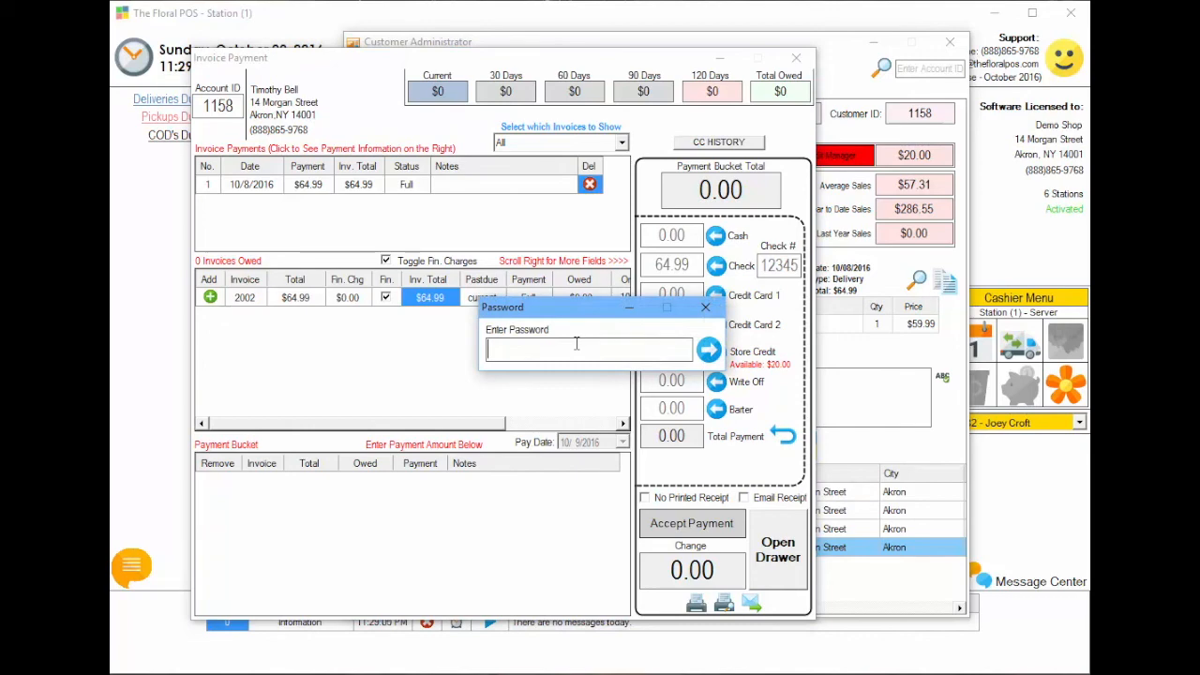
pyautogui.click(705, 307)
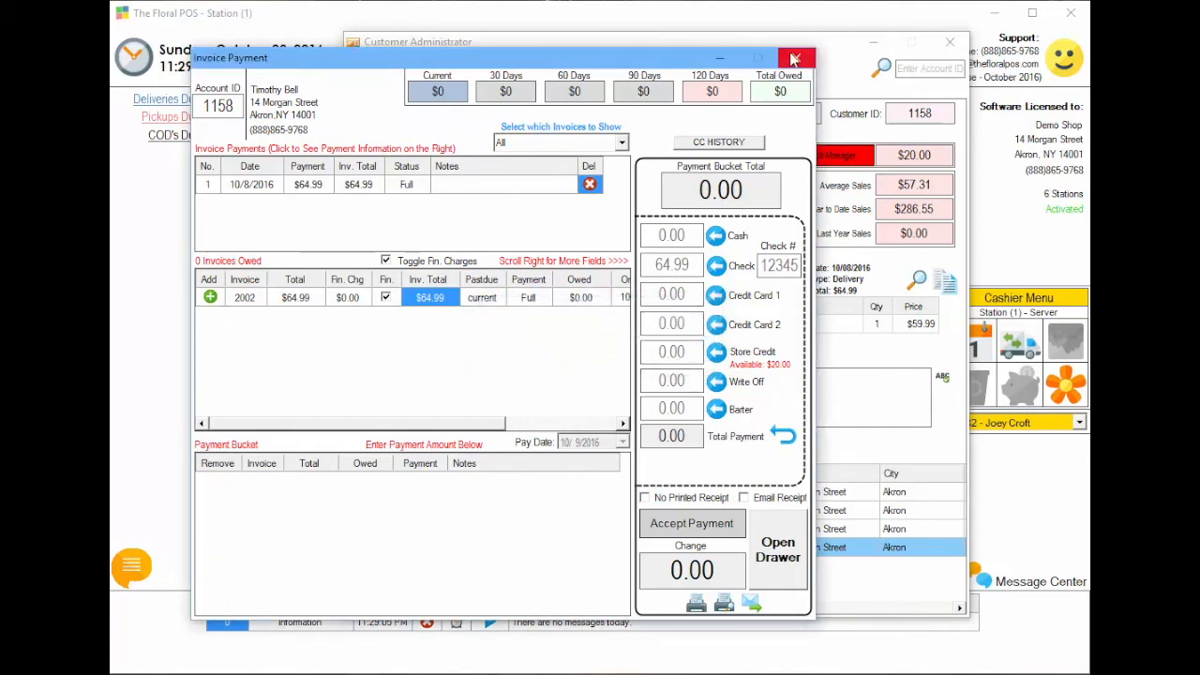
pyautogui.click(796, 57)
pyautogui.click(948, 44)
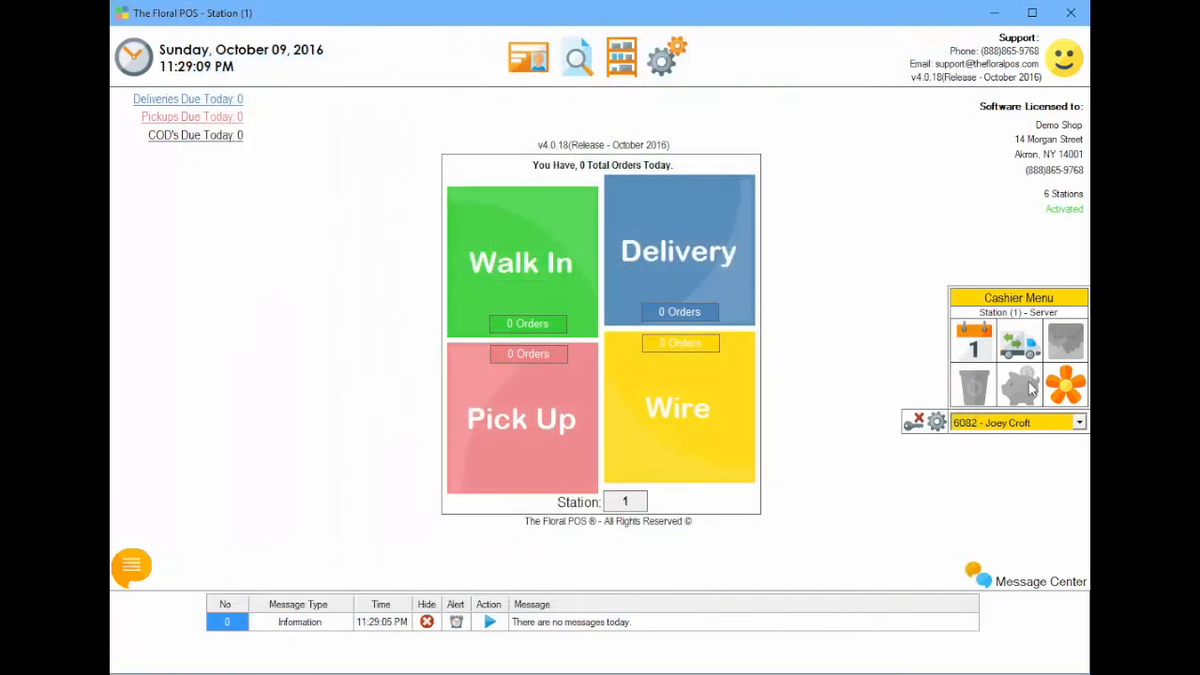
pyautogui.click(1079, 422)
pyautogui.click(1018, 478)
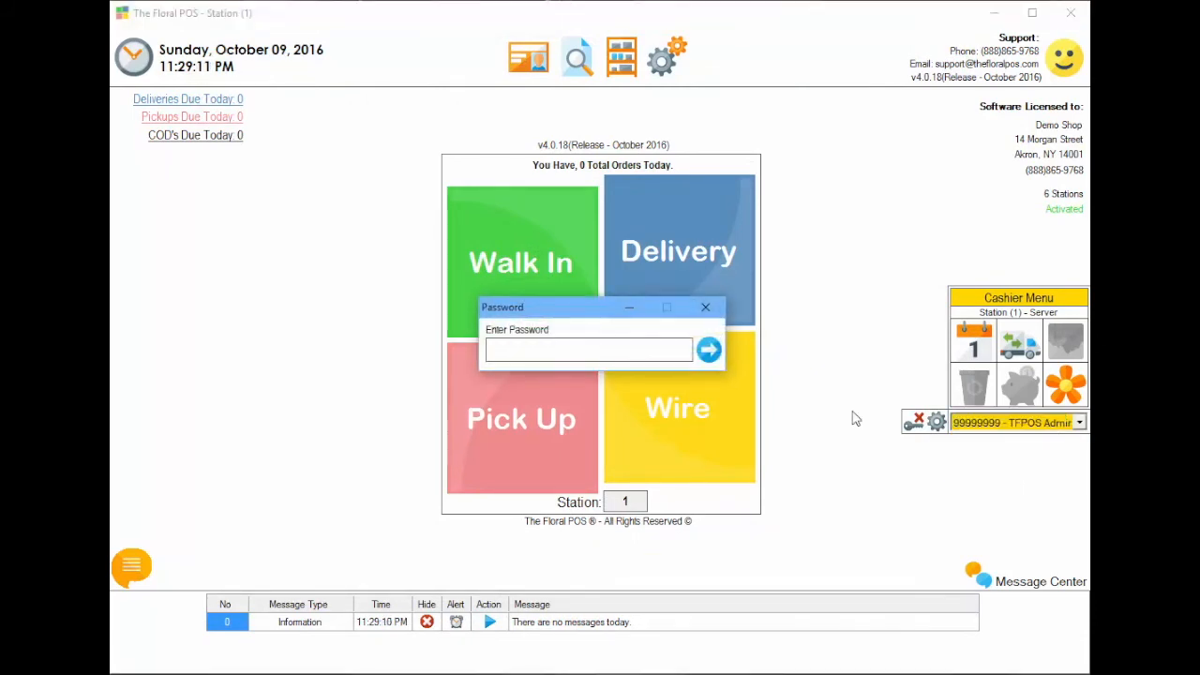
pyautogui.click(705, 309)
pyautogui.click(691, 402)
# Switch the active user from the cashier to the first listed employee, entering that employee's password
pyautogui.click(1079, 423)
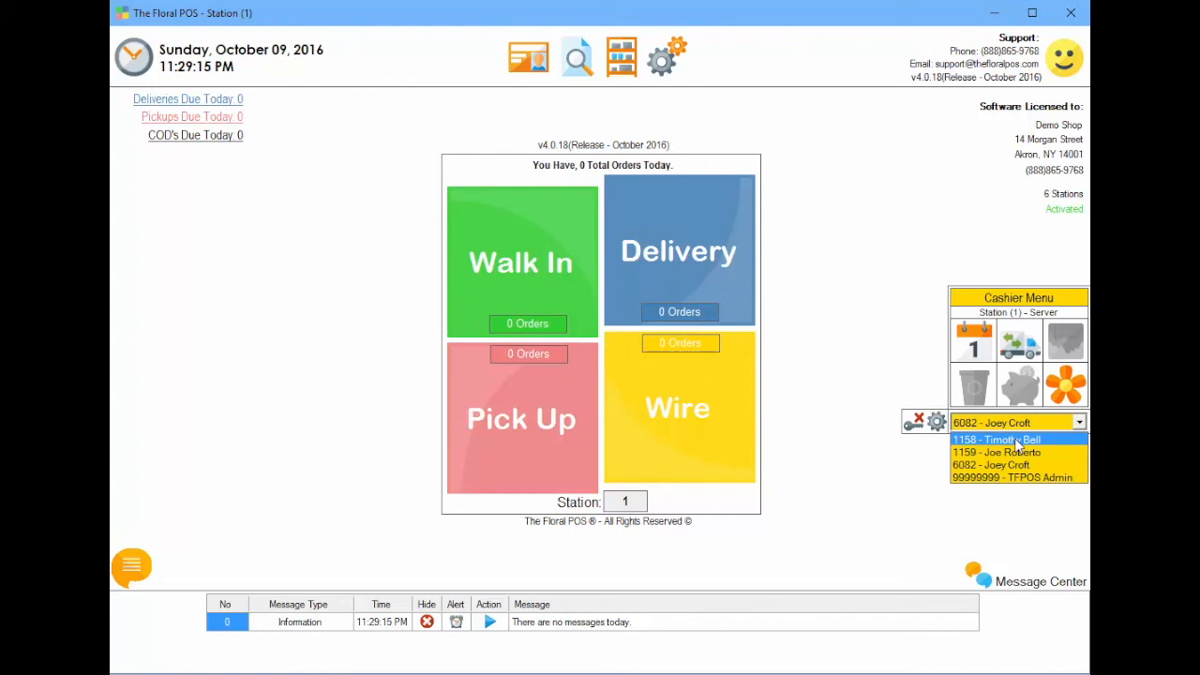
pyautogui.click(1018, 441)
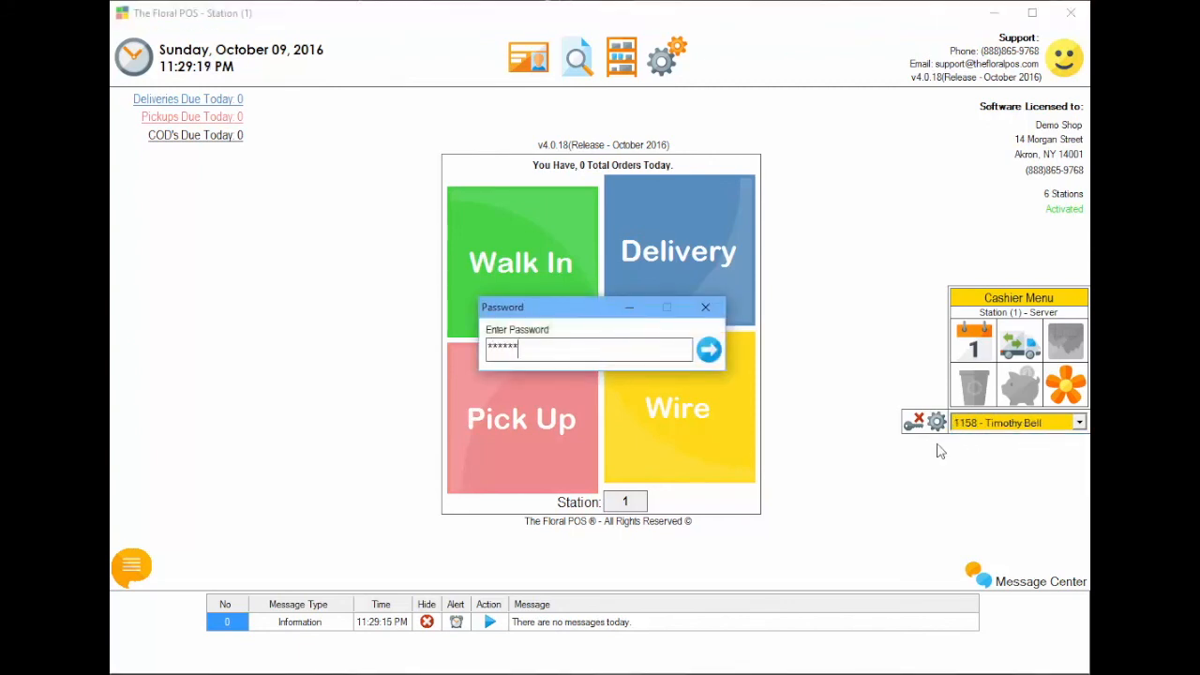
pyautogui.press('Return')
# Examine the admin password setup and its protected actions in the Employee Permissions Manager, and close all management windows
pyautogui.click(662, 62)
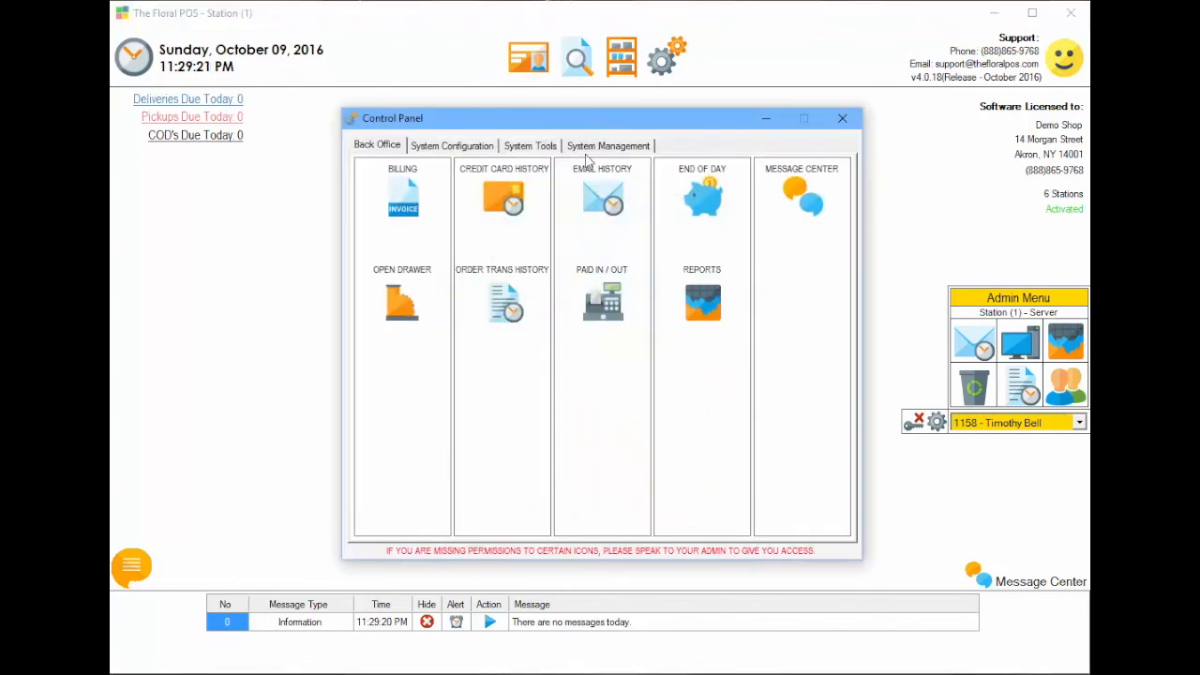
pyautogui.click(600, 146)
pyautogui.click(601, 202)
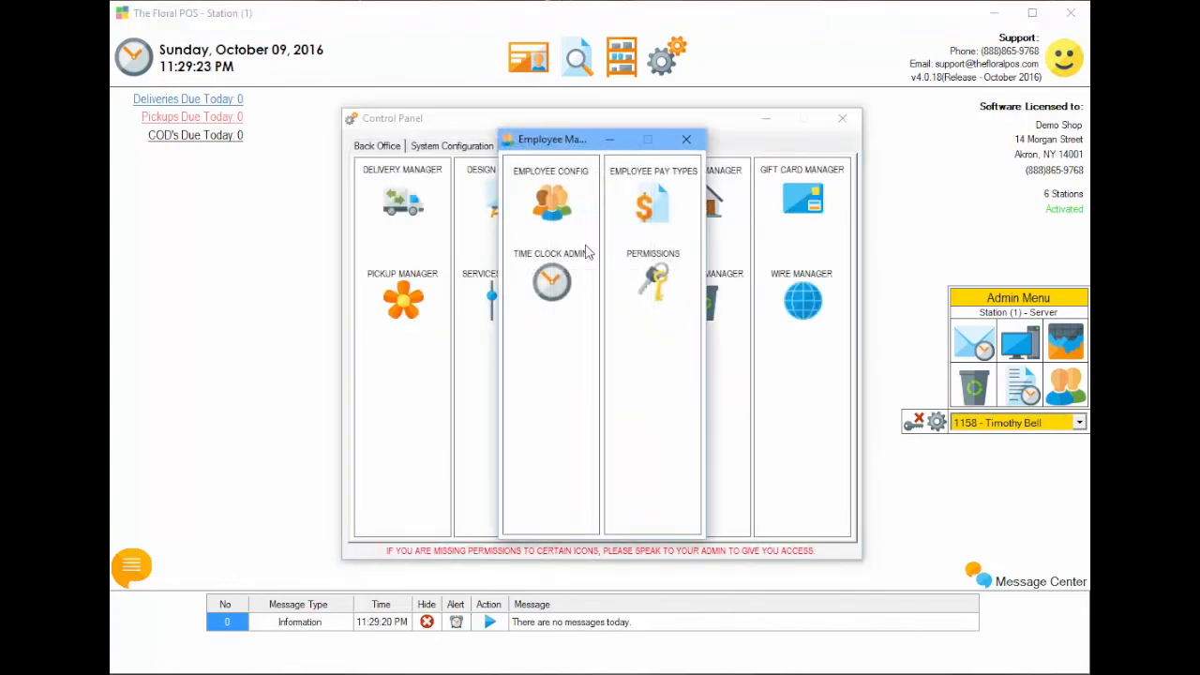
pyautogui.click(656, 282)
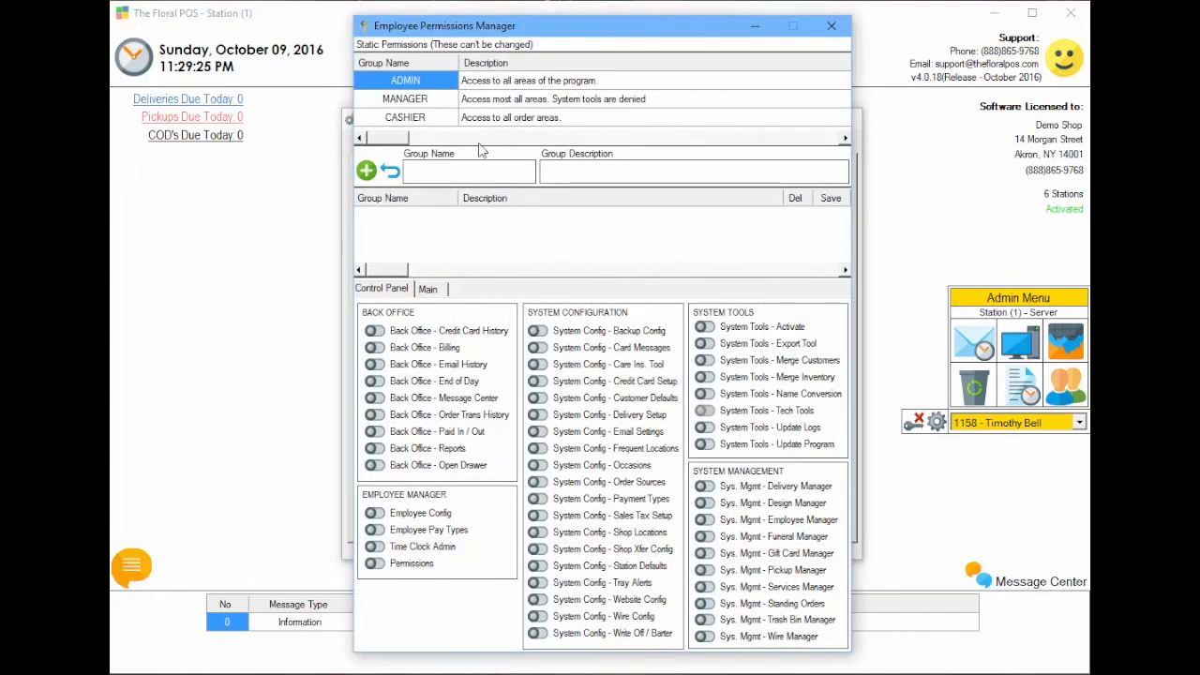
pyautogui.click(428, 288)
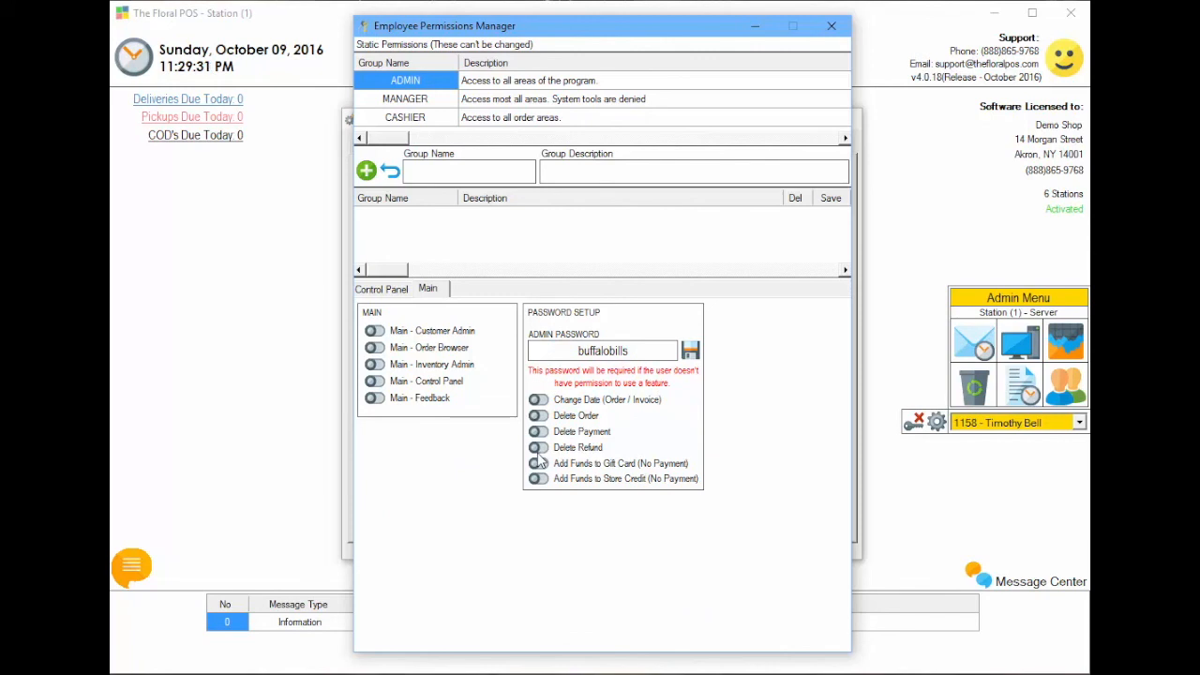
pyautogui.click(831, 25)
pyautogui.click(693, 137)
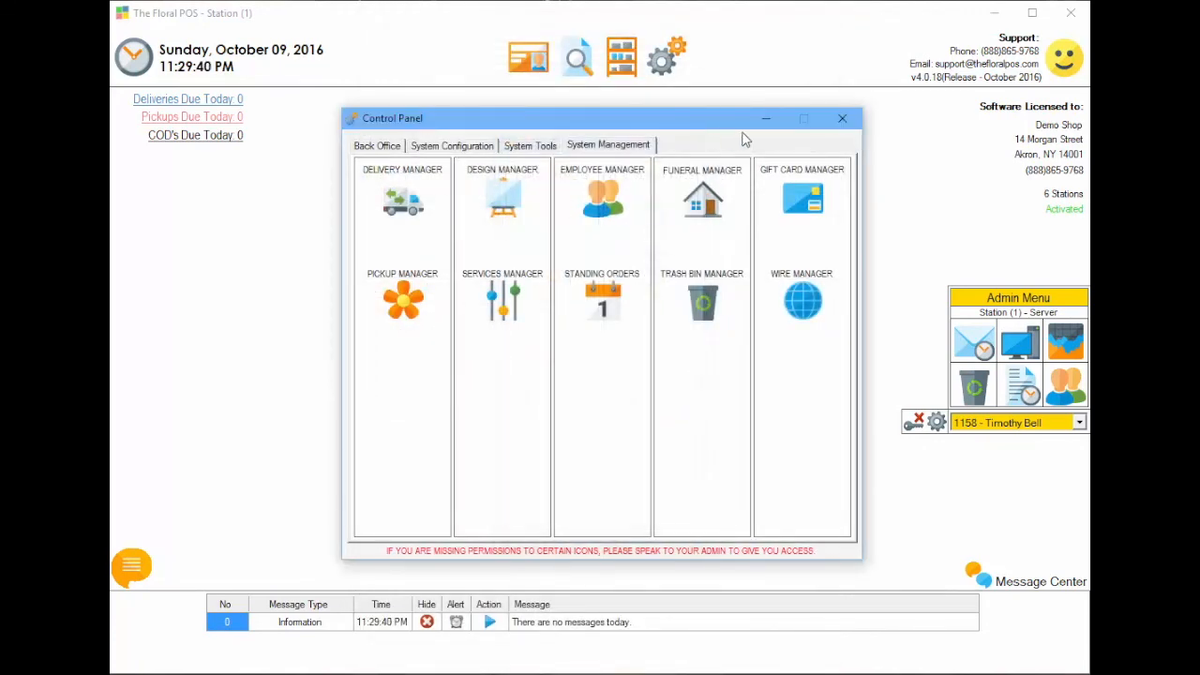
pyautogui.click(842, 119)
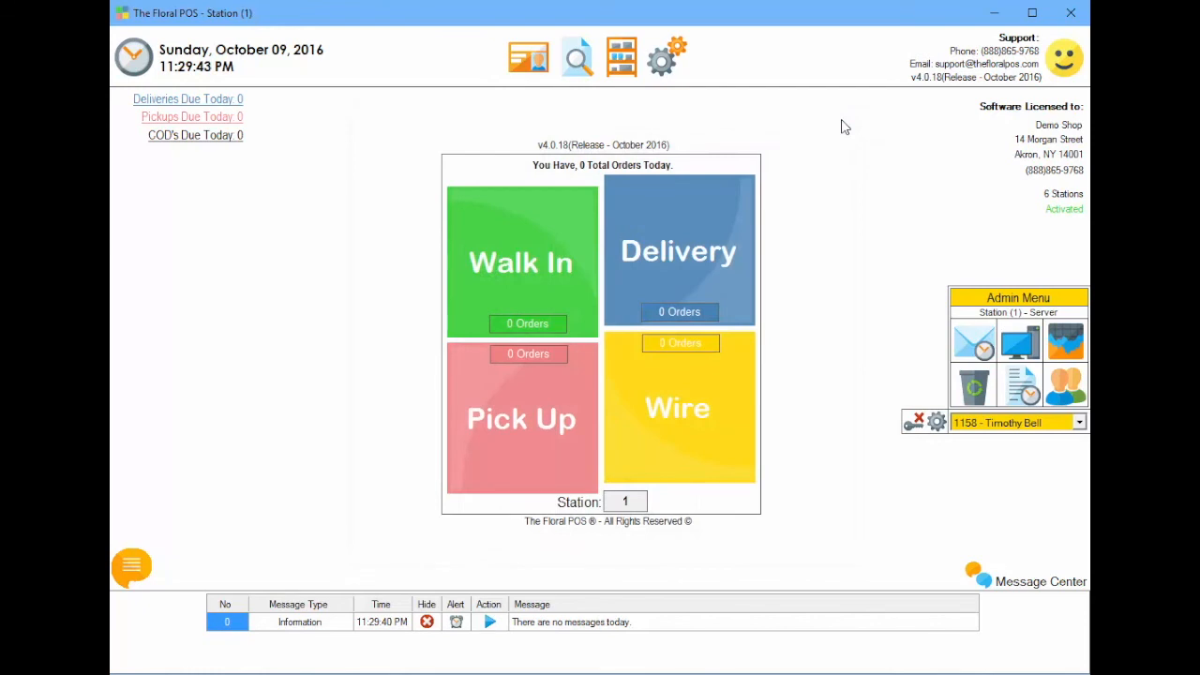